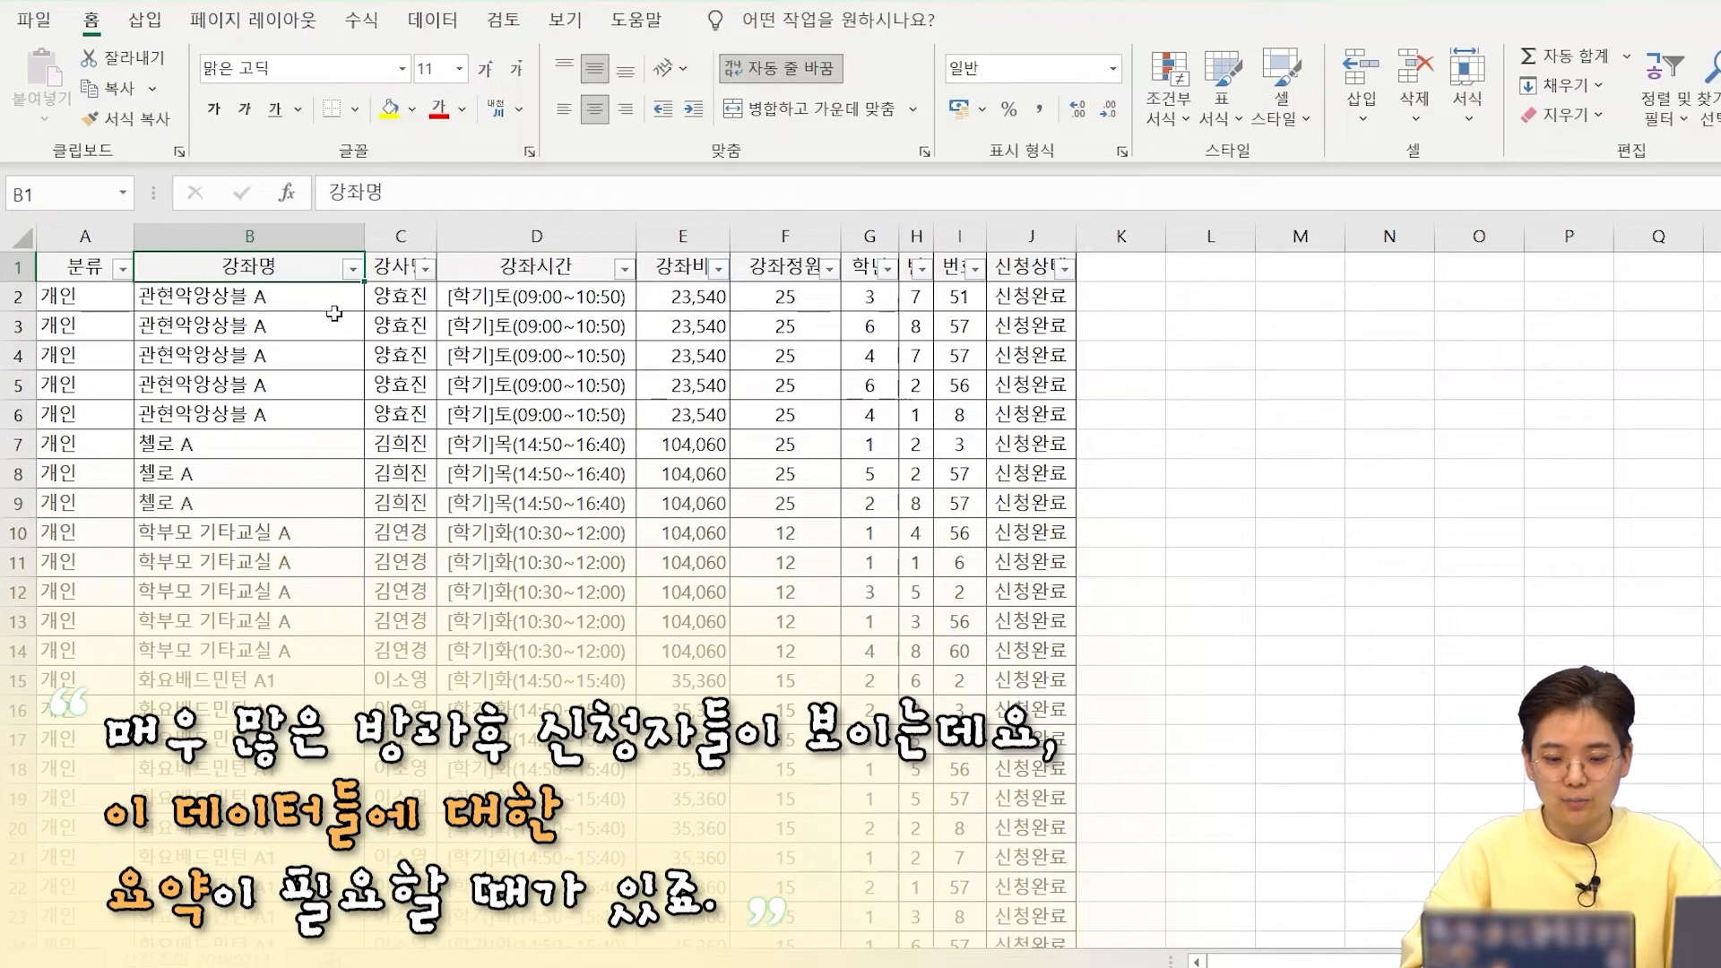
Step: Look through the after-school course registration records from the first rows to the end of the list
key(Down)
key(Down)
key(Down)
key(Down)
key(Down)
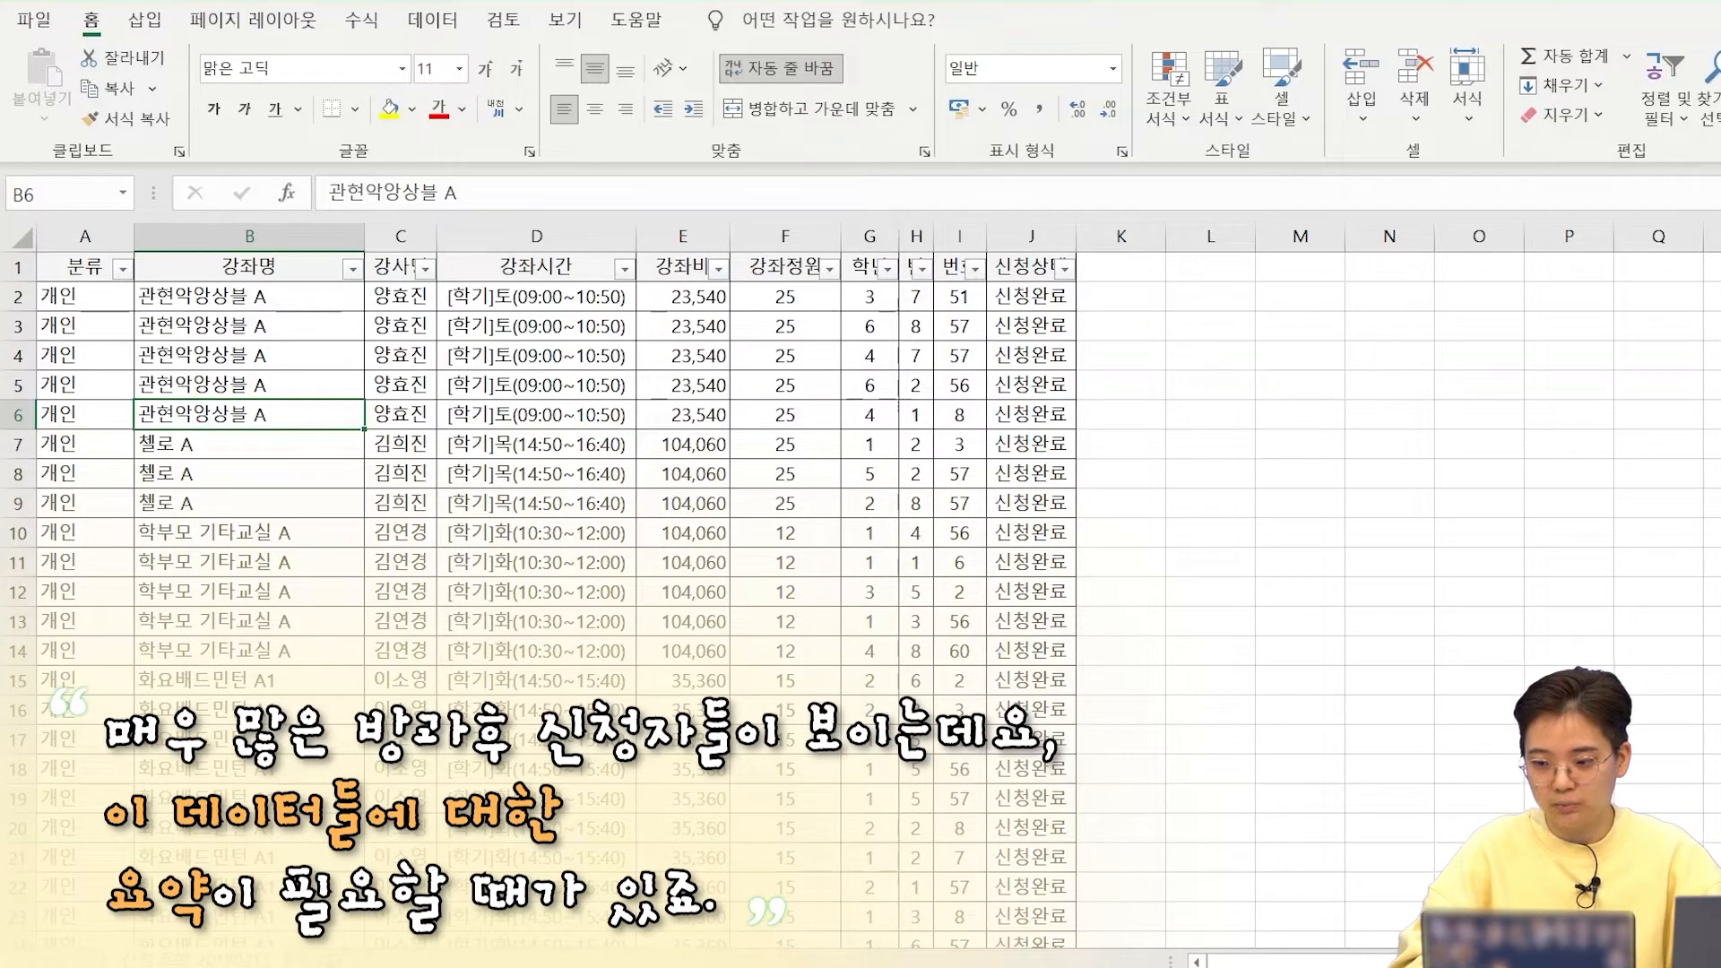
scroll(537, 592, down, 20)
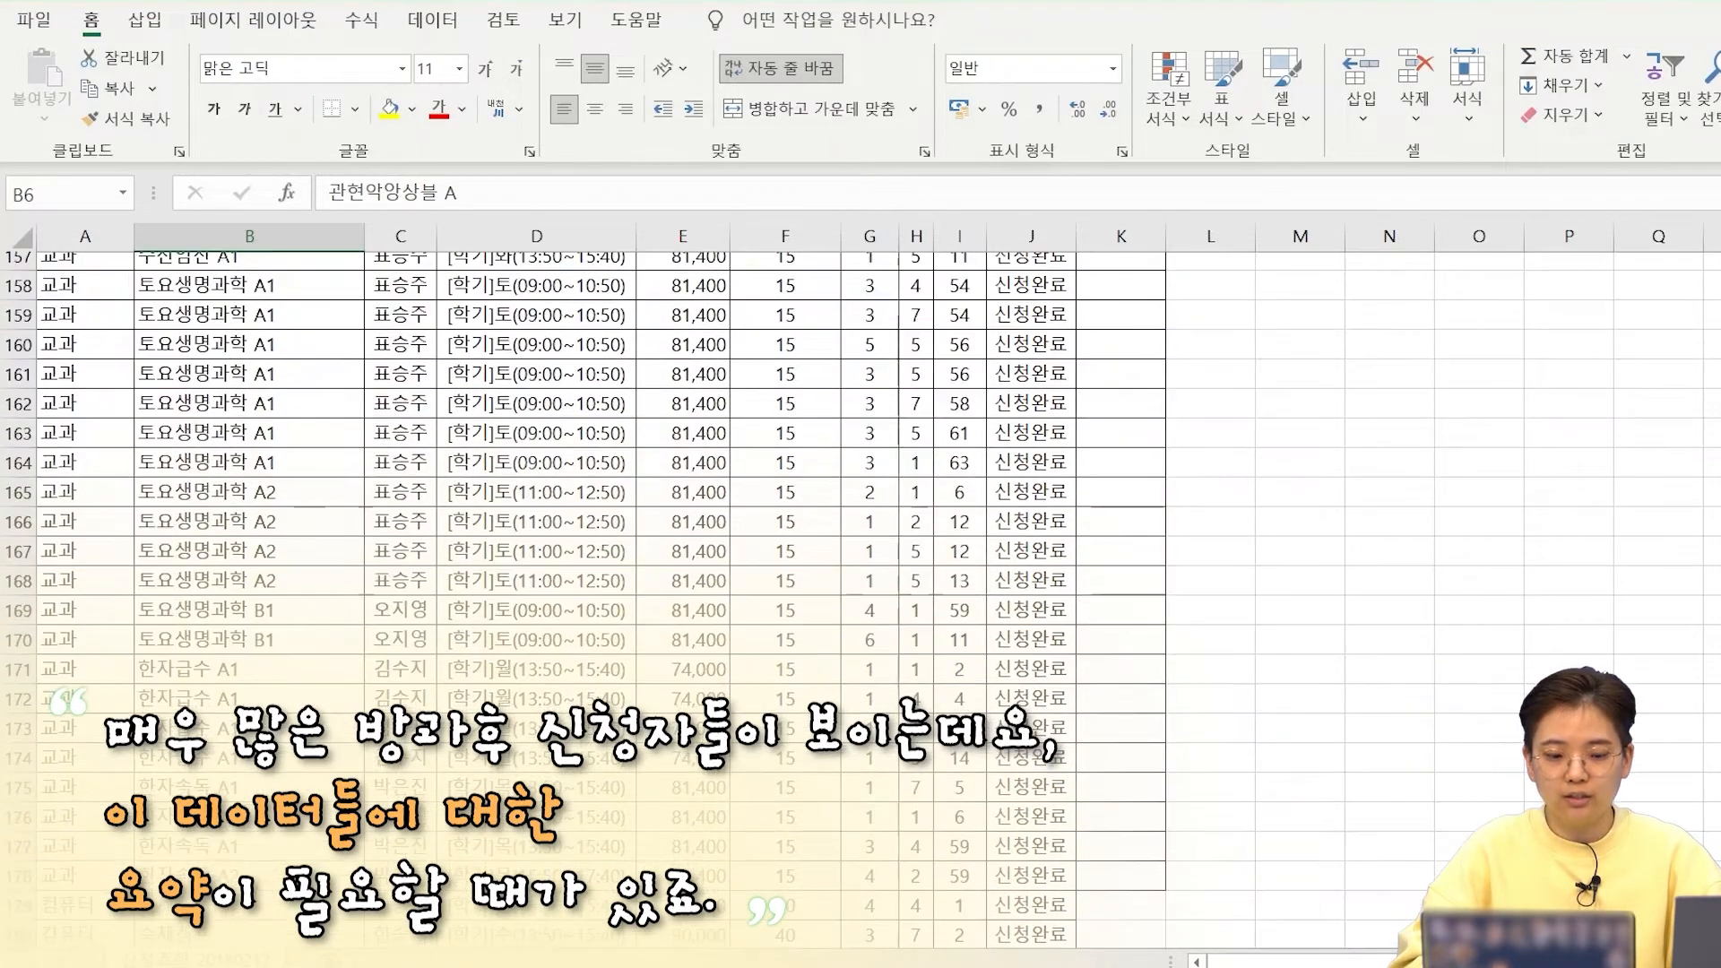
scroll(538, 591, down, 20)
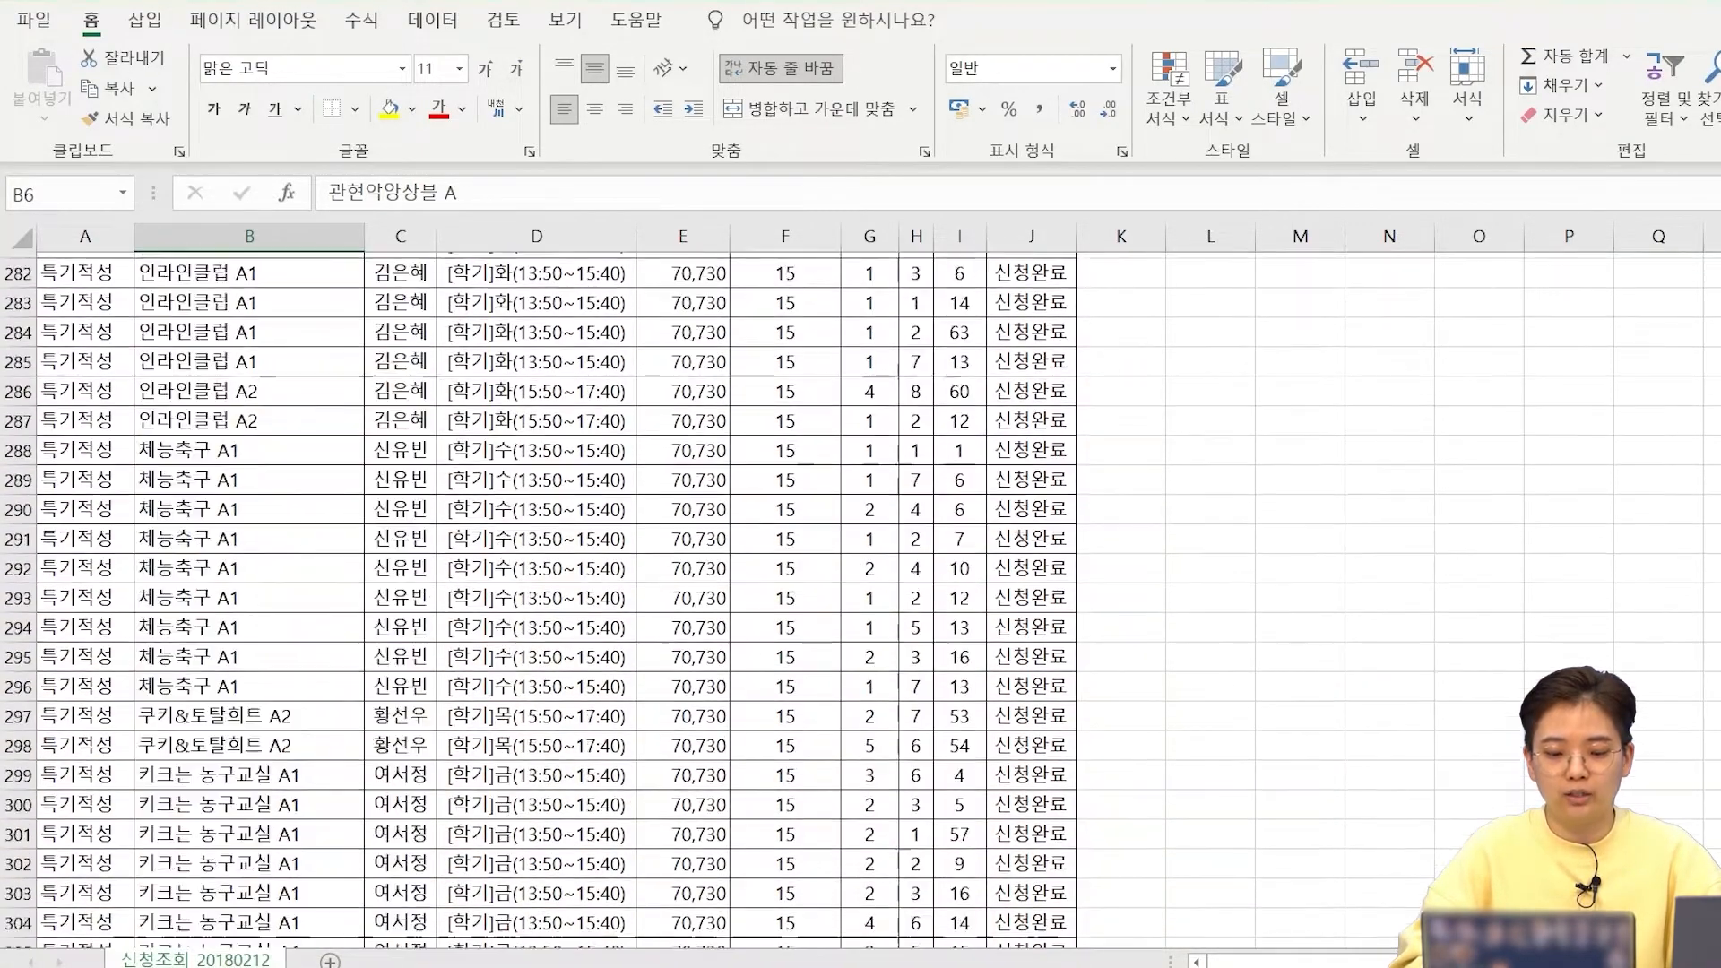
scroll(537, 592, down, 12)
scroll(538, 591, up, 5)
scroll(537, 592, up, 20)
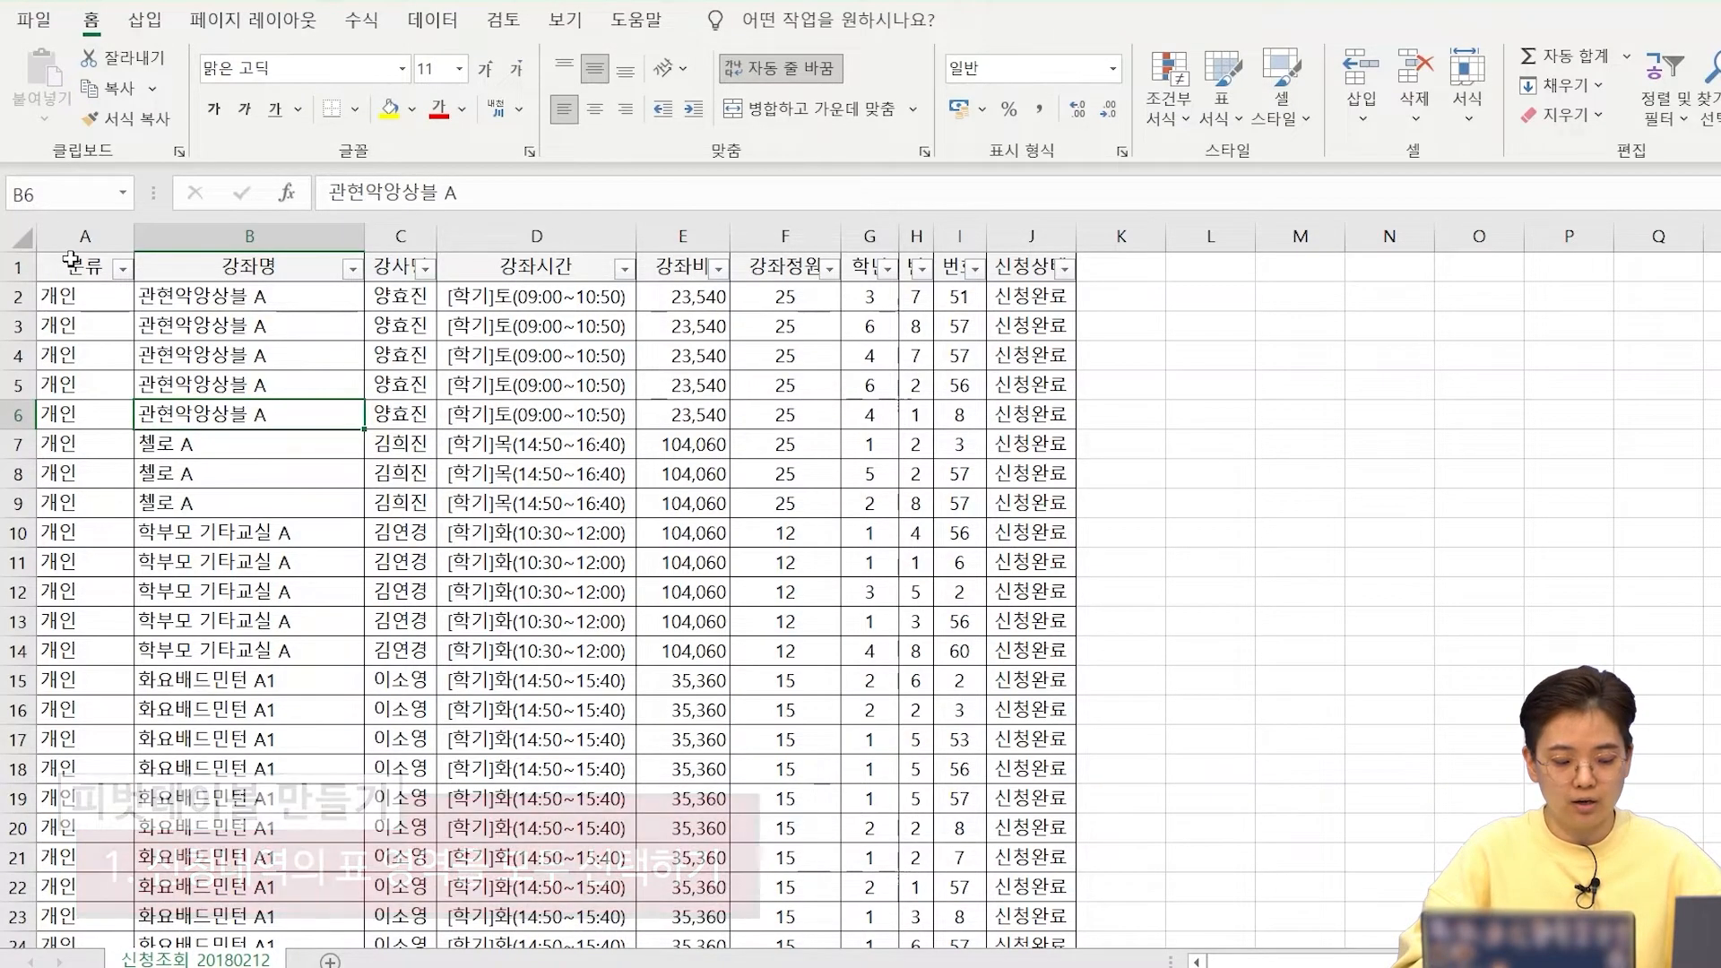
drag(71, 261, 989, 796)
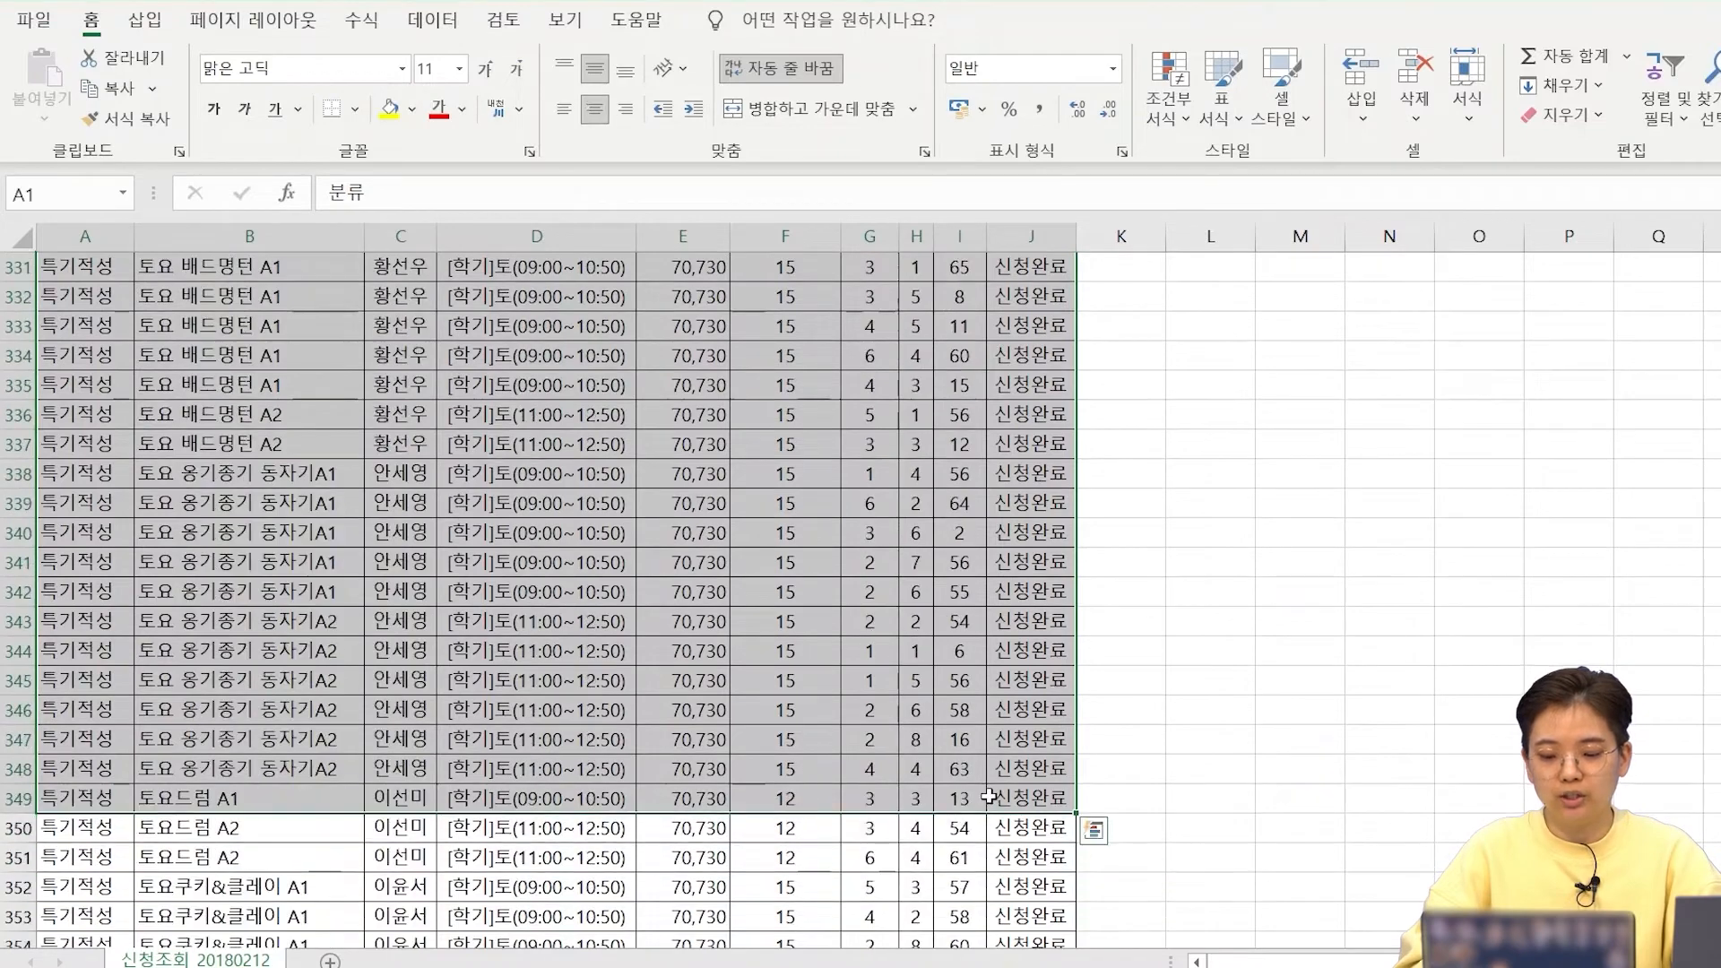
click(988, 795)
scroll(538, 592, up, 20)
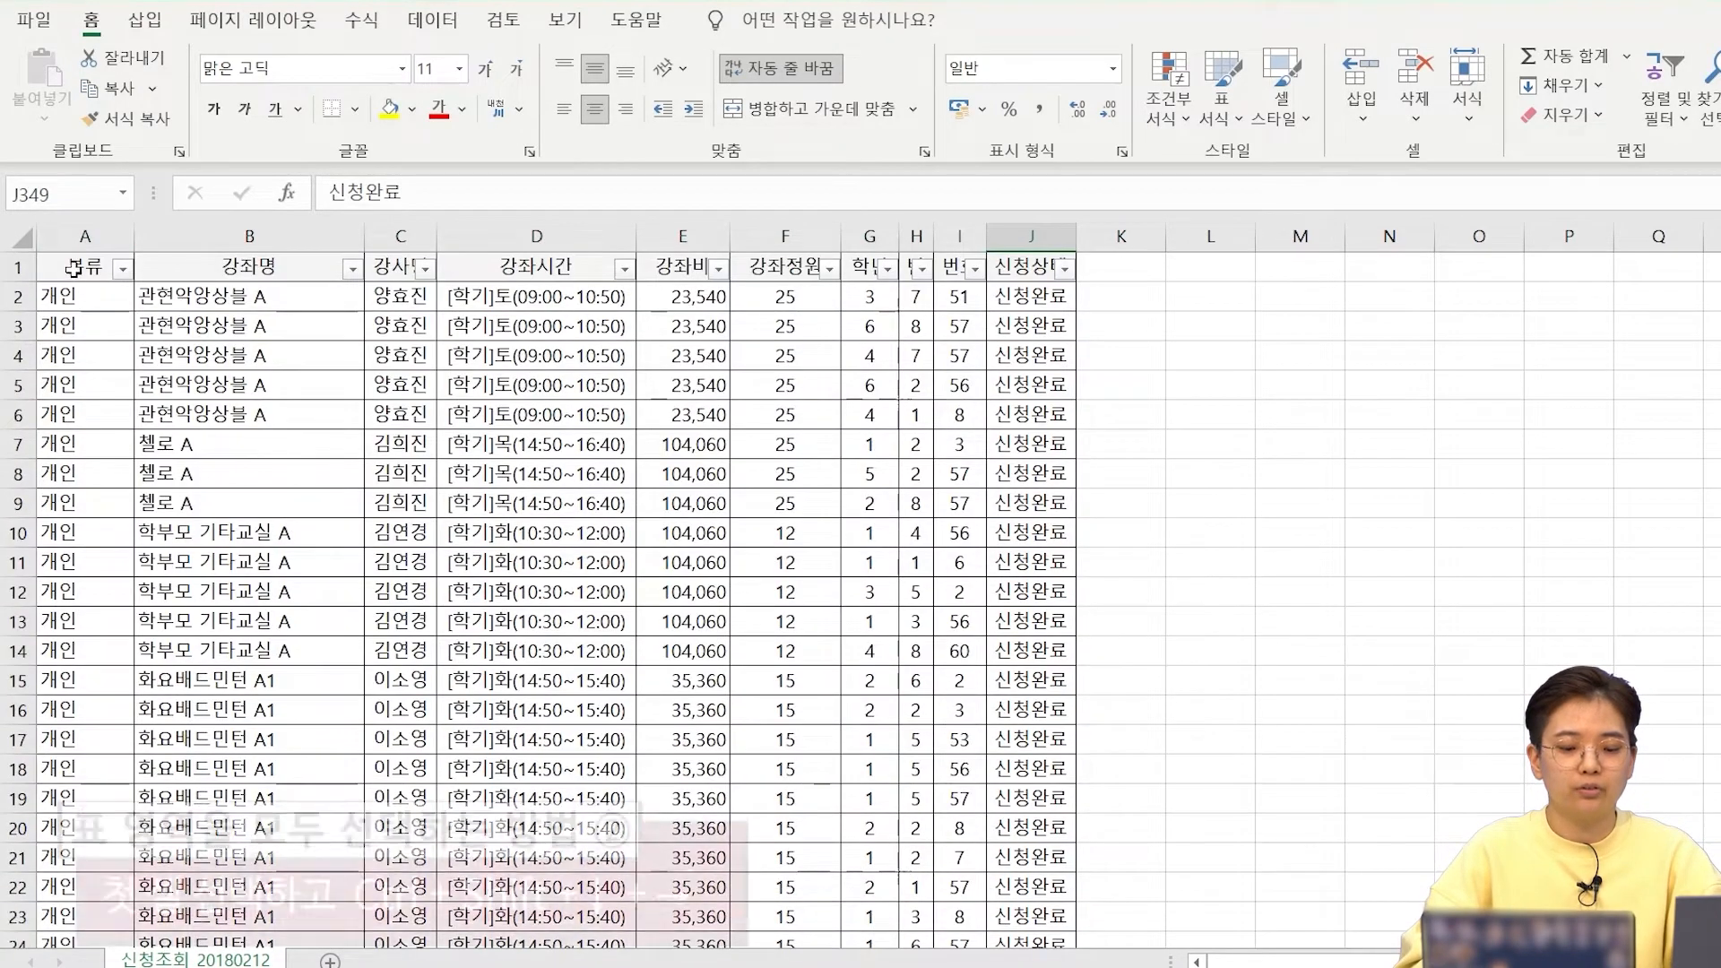
Step: Select the whole registration table from the 분류 header cell down to row 368 and across to the 신청상태 column
click(74, 268)
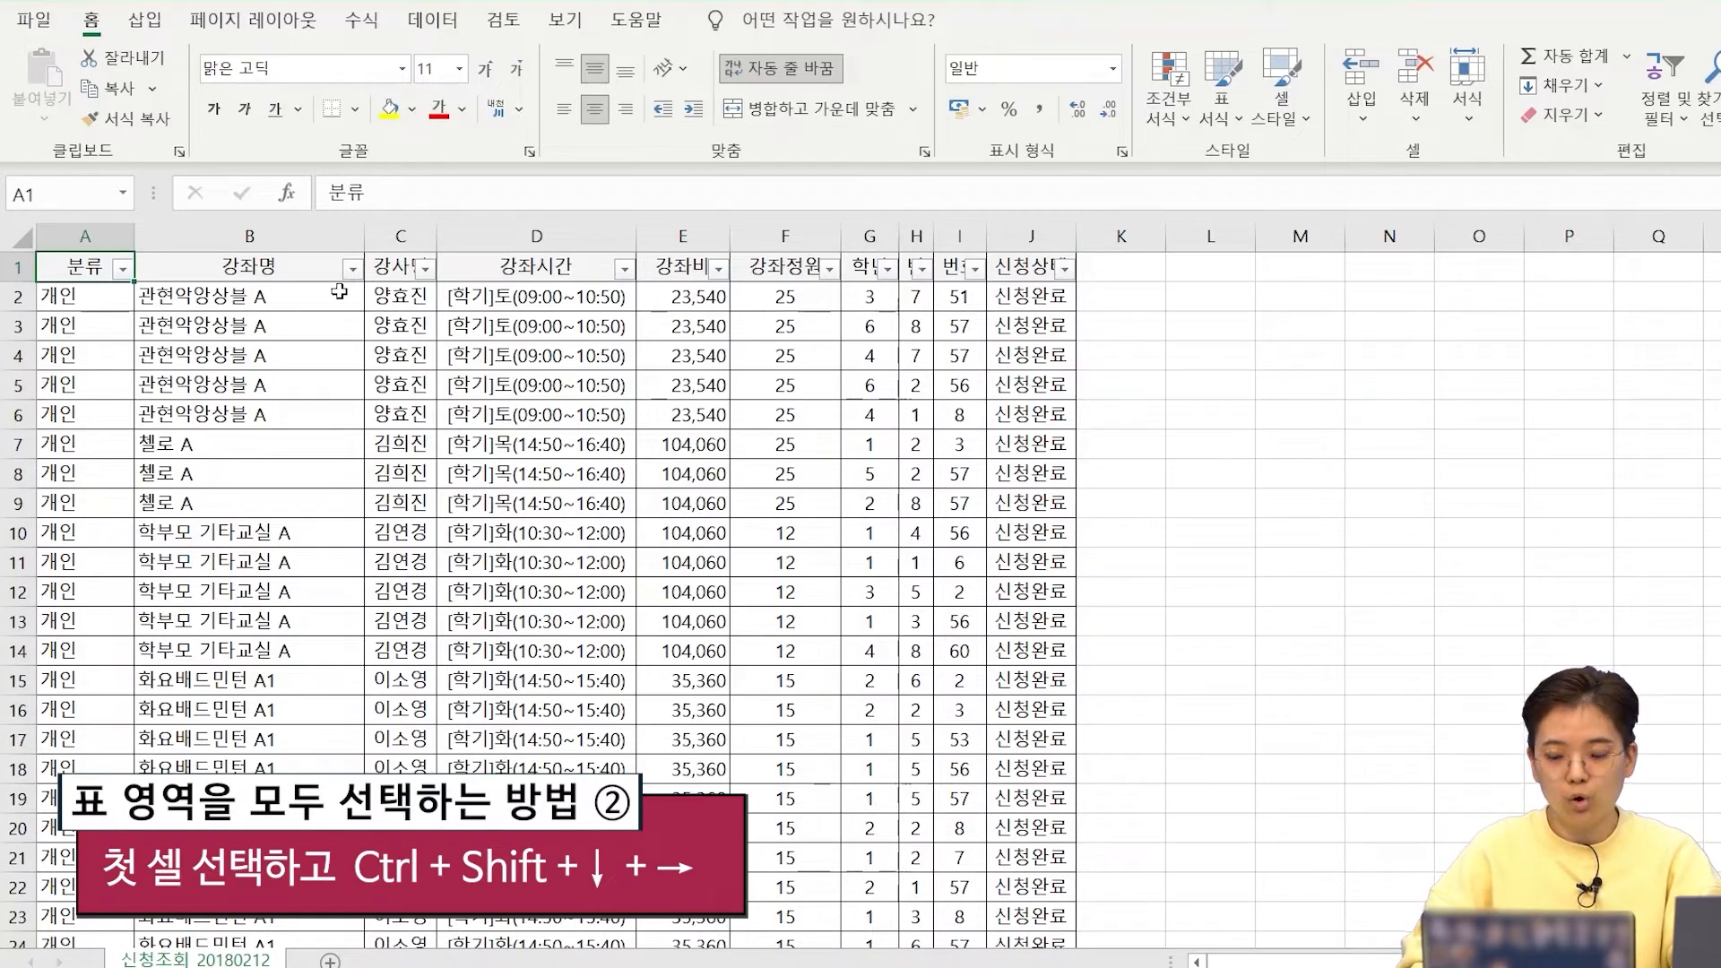
key(ctrl+shift+Down)
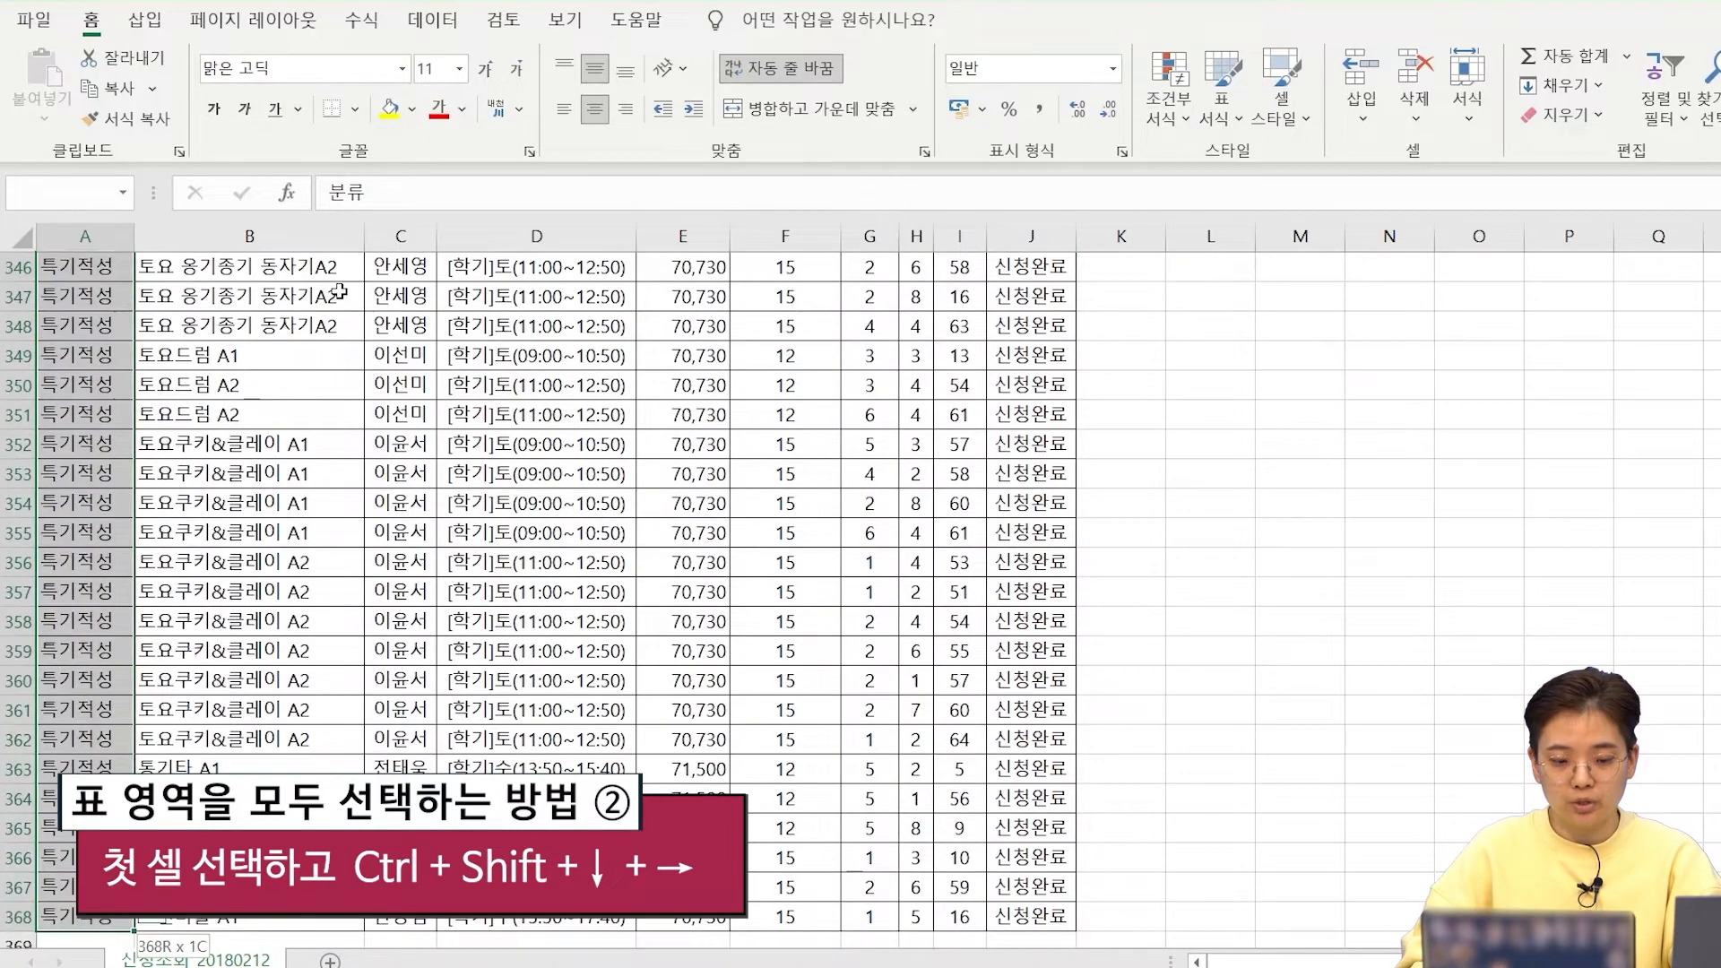
key(ctrl+shift+Right)
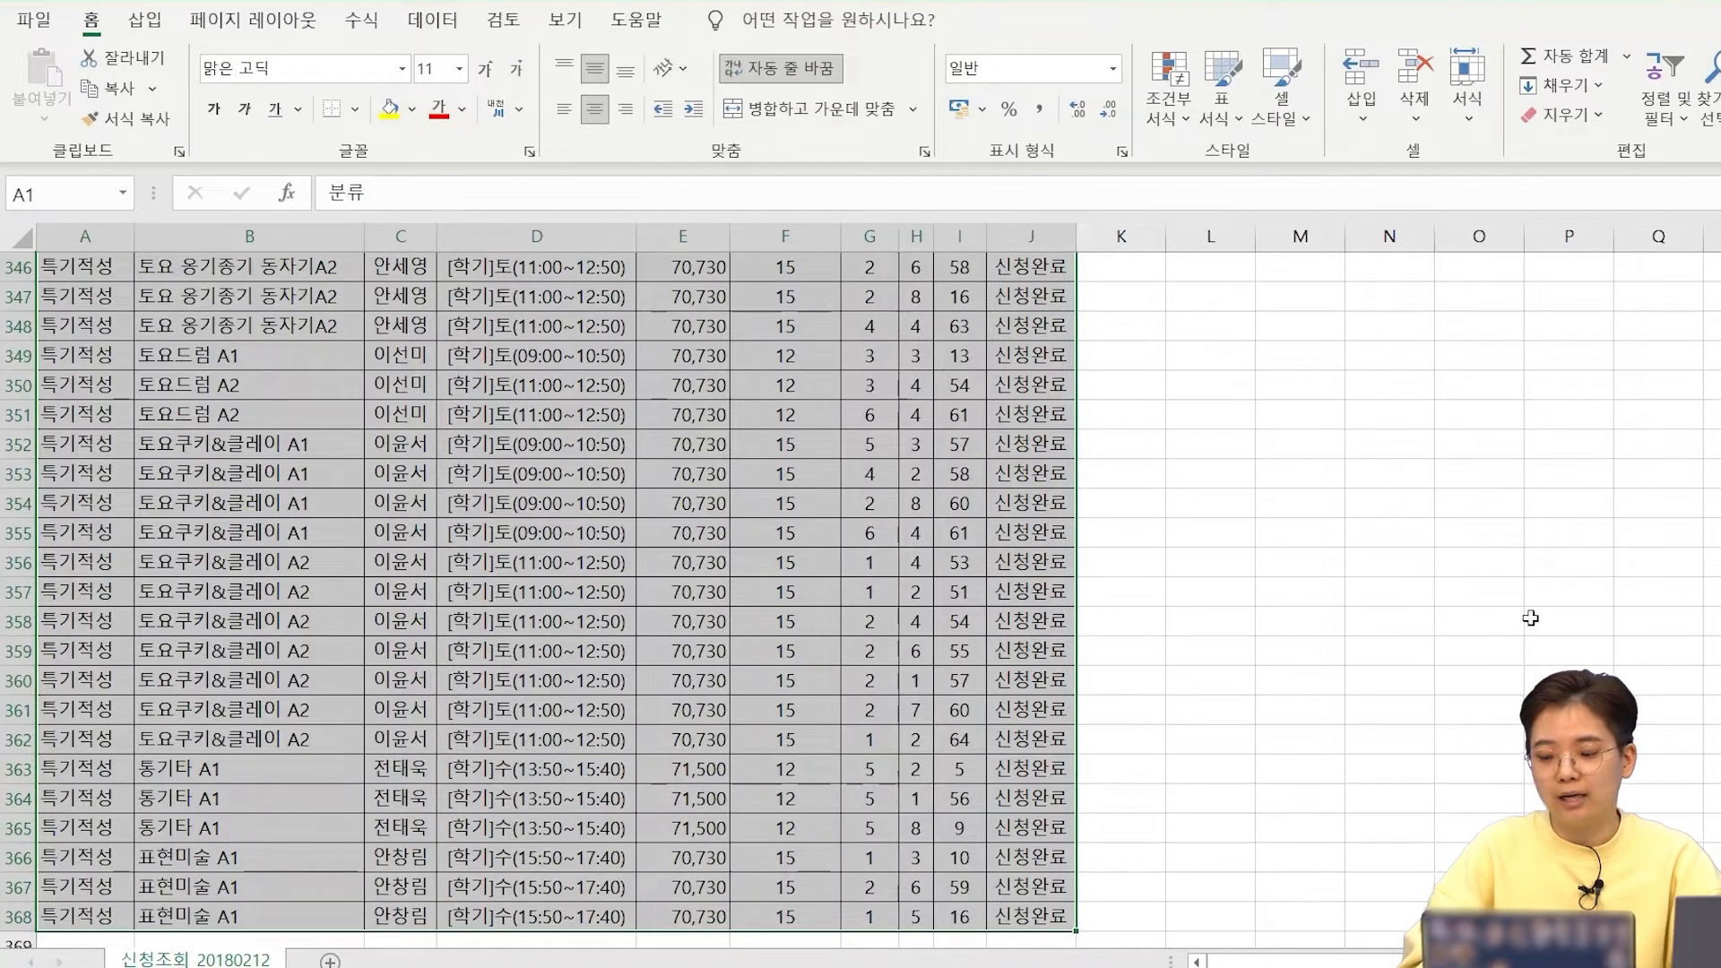
scroll(1075, 592, up, 20)
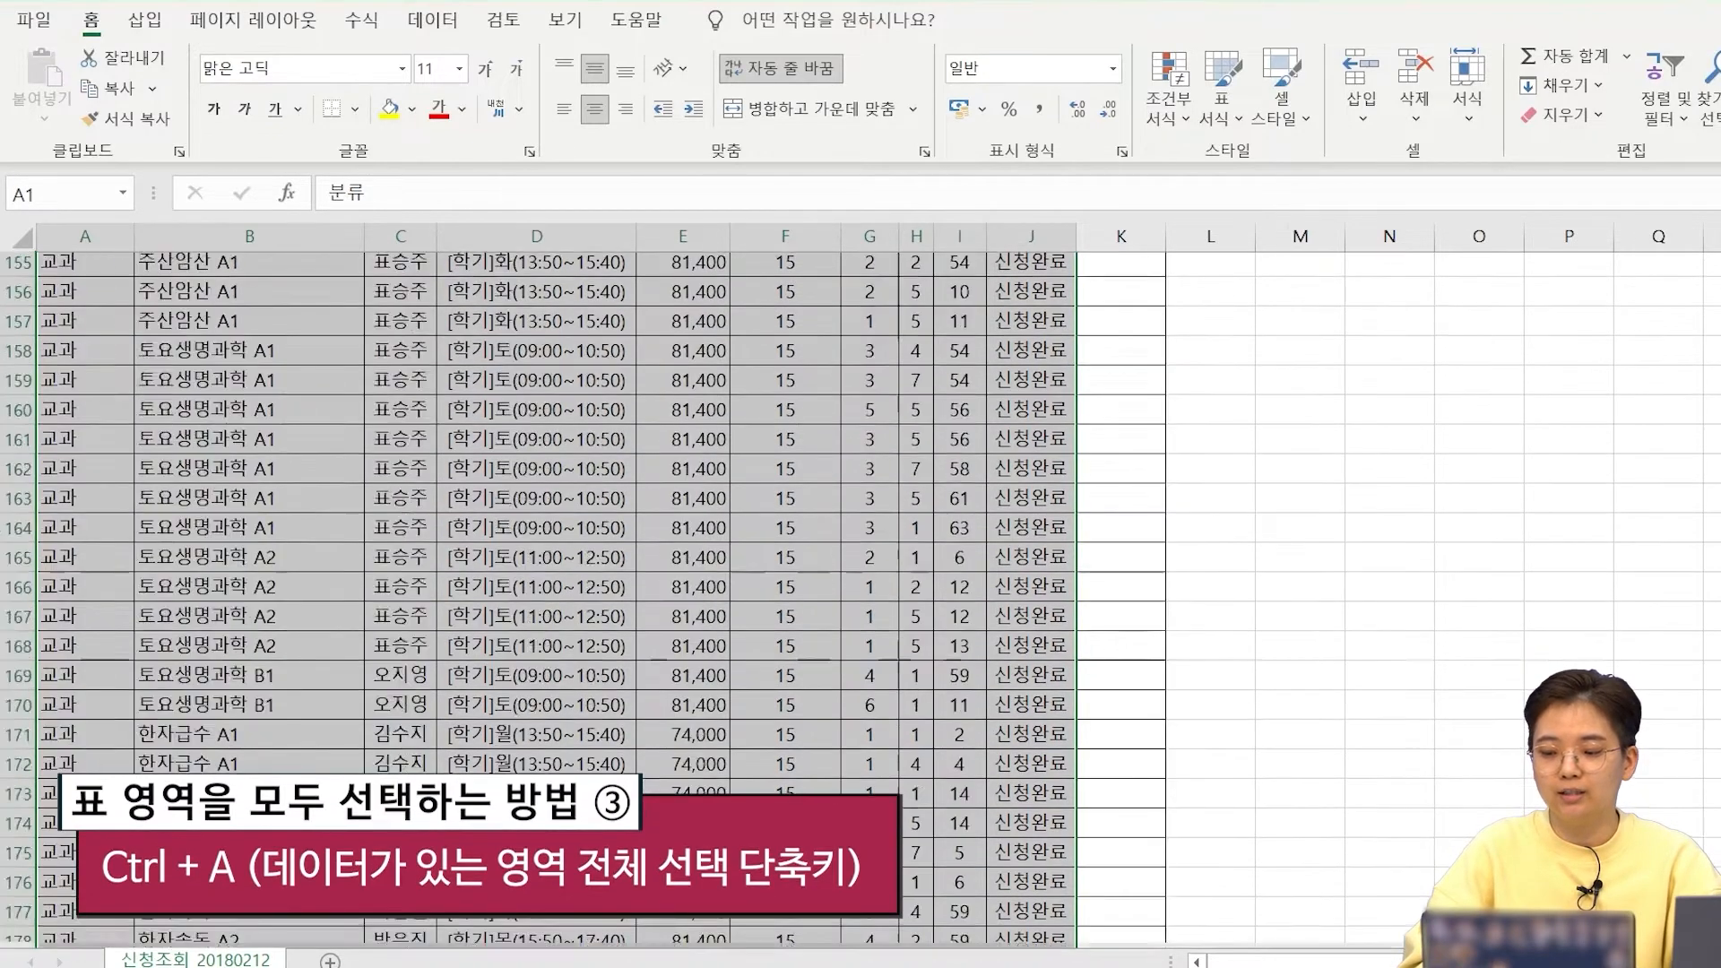
scroll(1127, 235, down, 1)
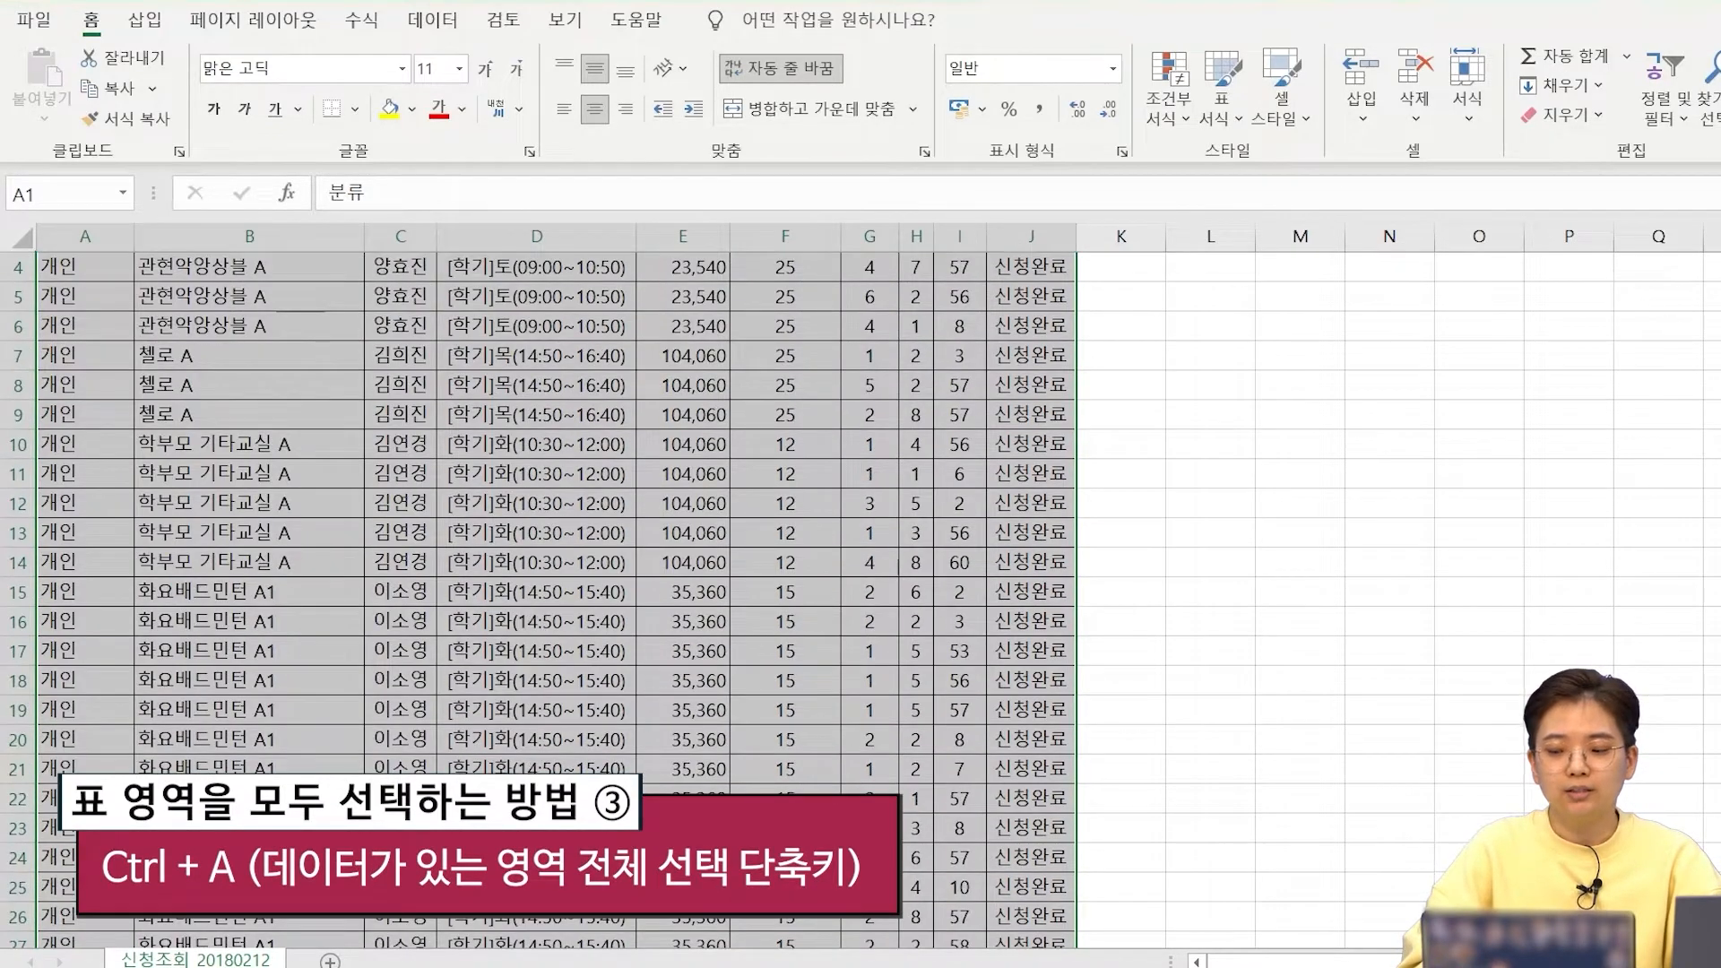
scroll(887, 403, up, 1)
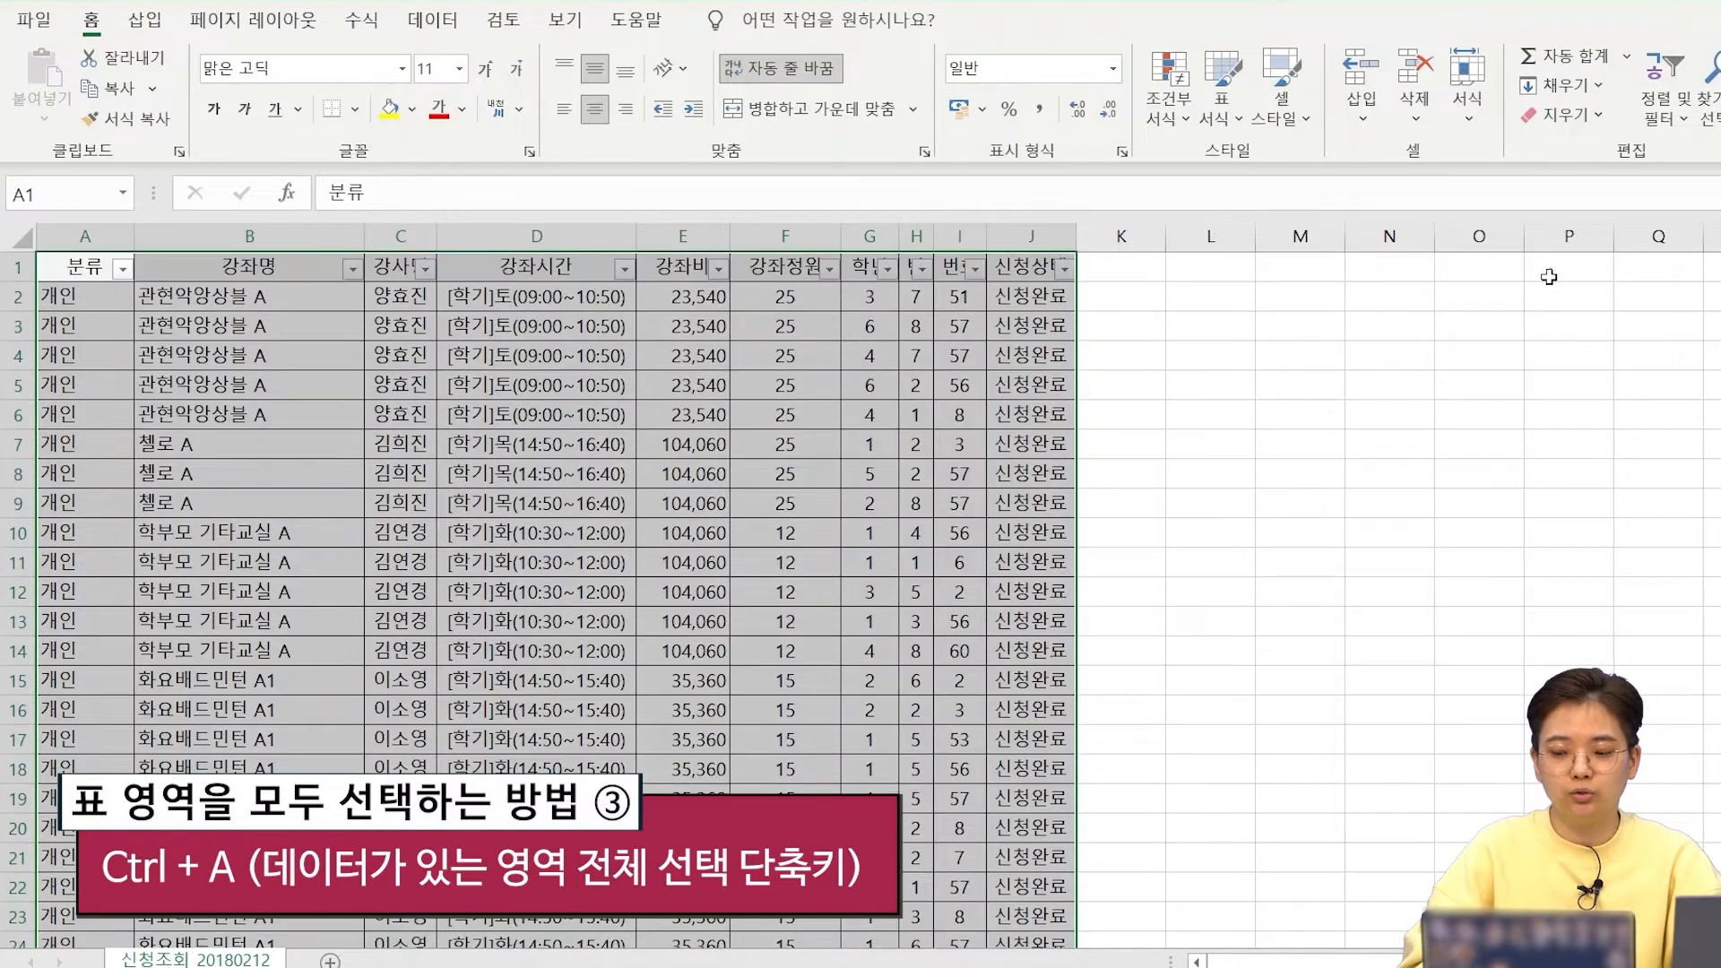
Step: Create a pivot table on a new worksheet from the entire registration table, range A1:J368
click(686, 356)
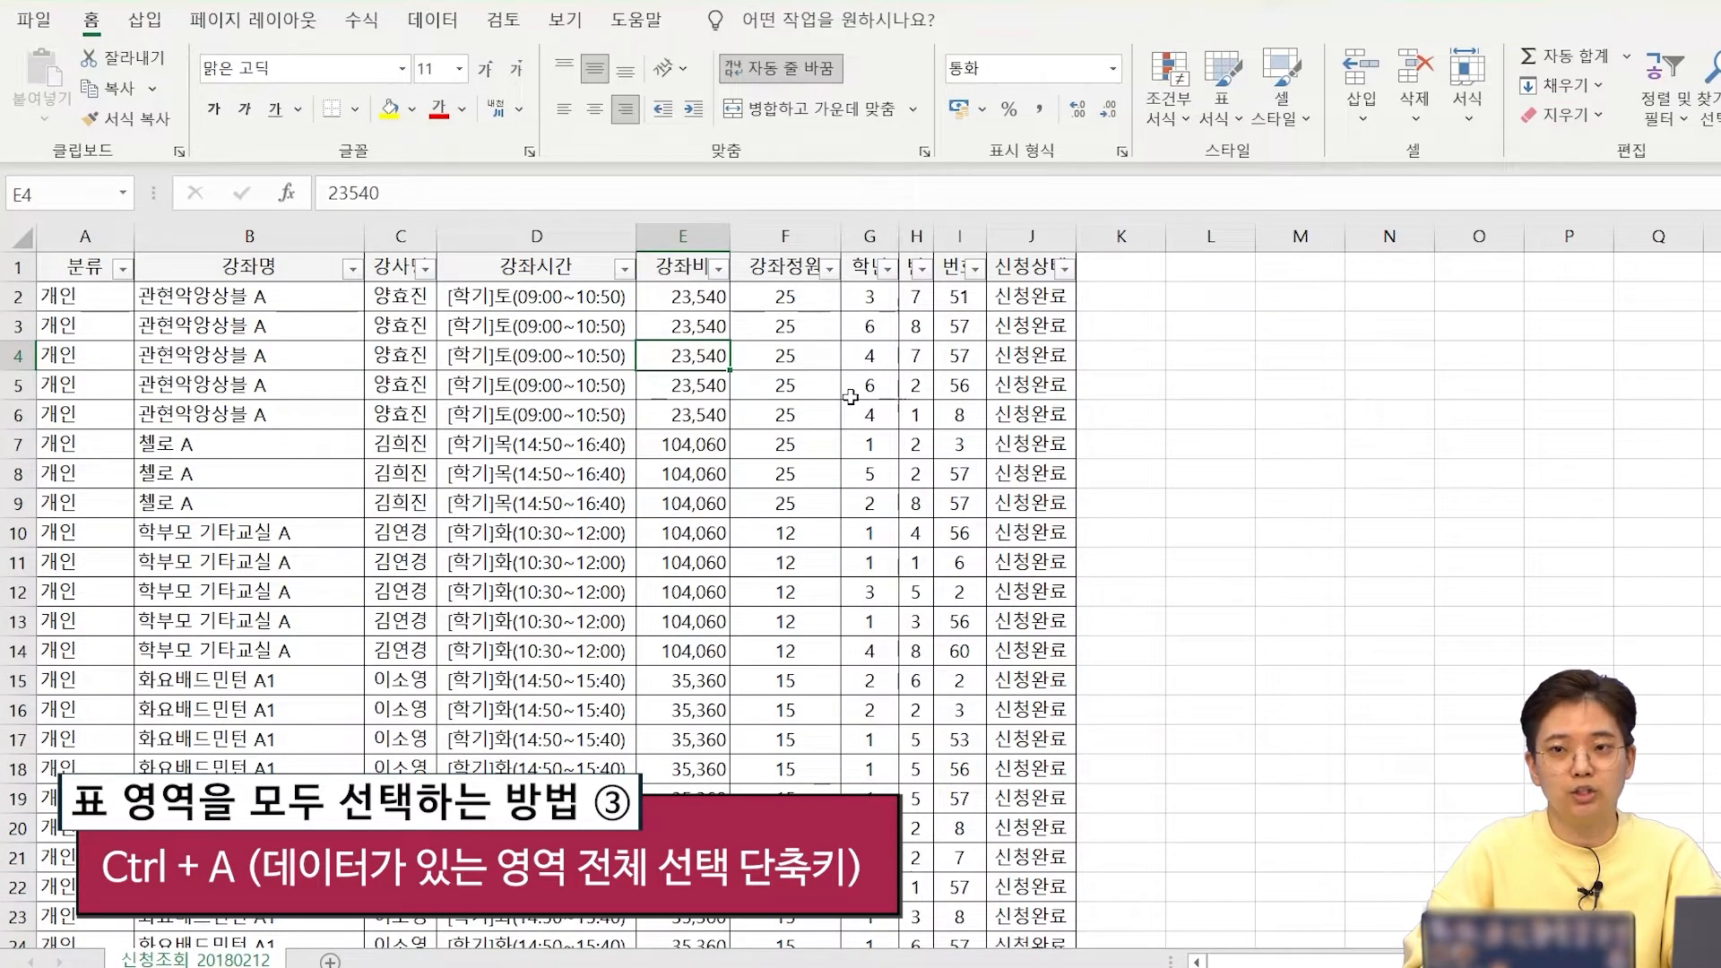
key(ctrl+a)
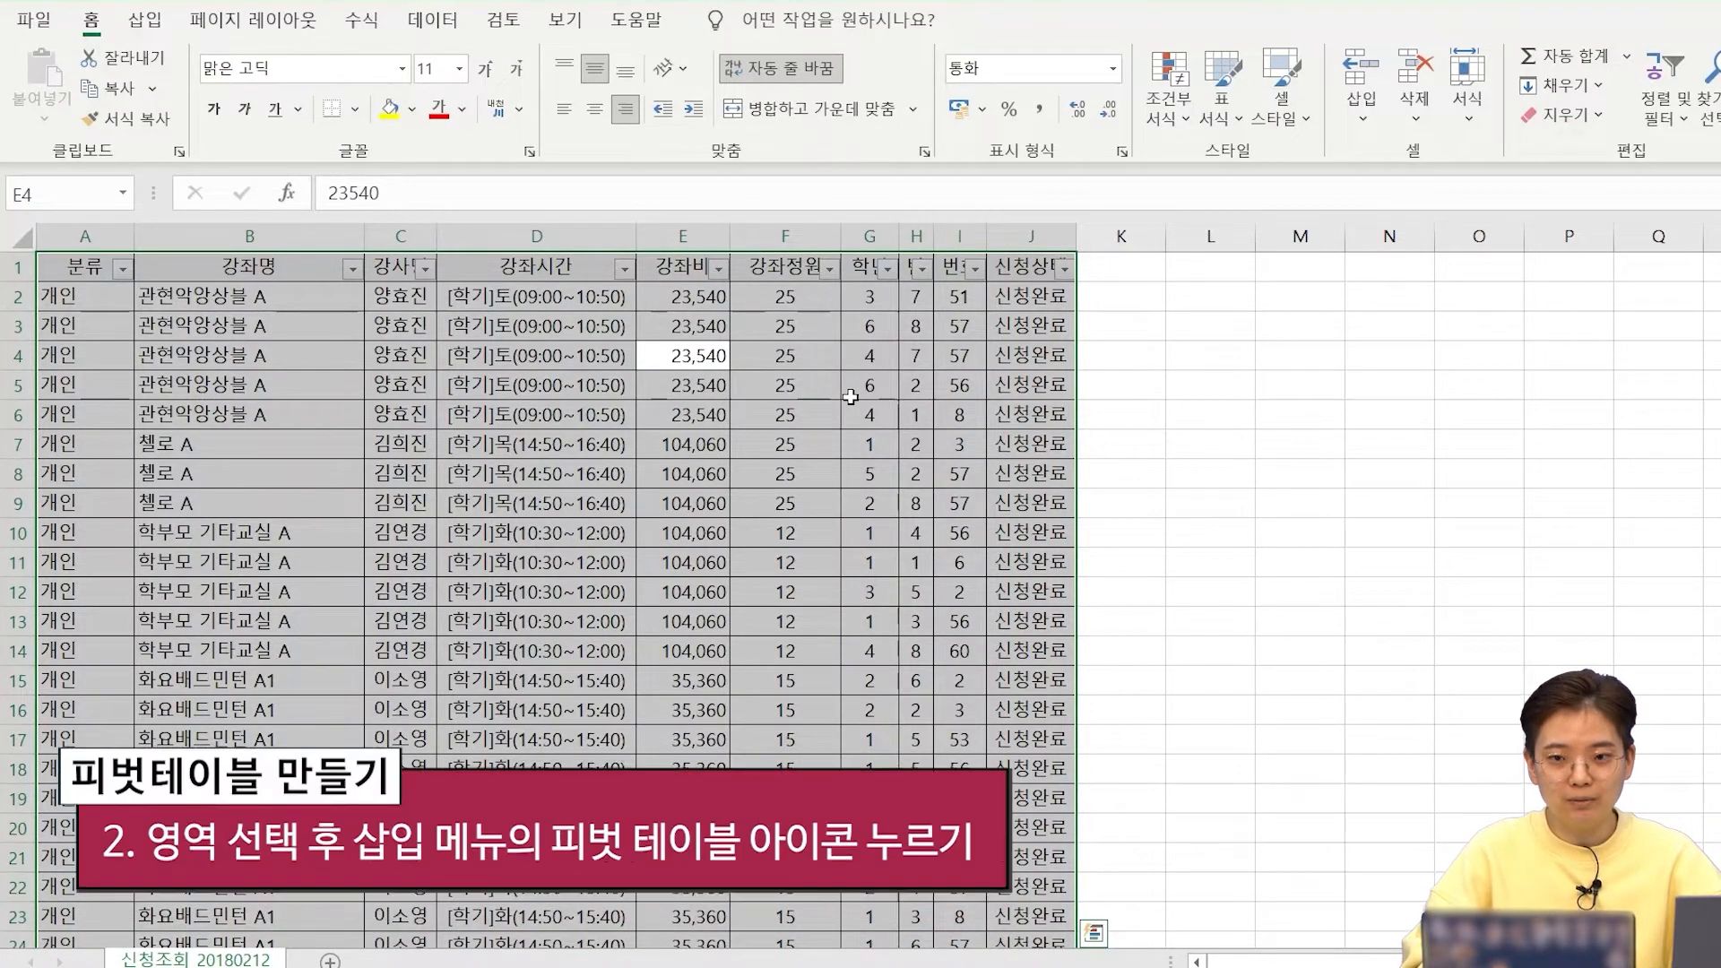
click(148, 19)
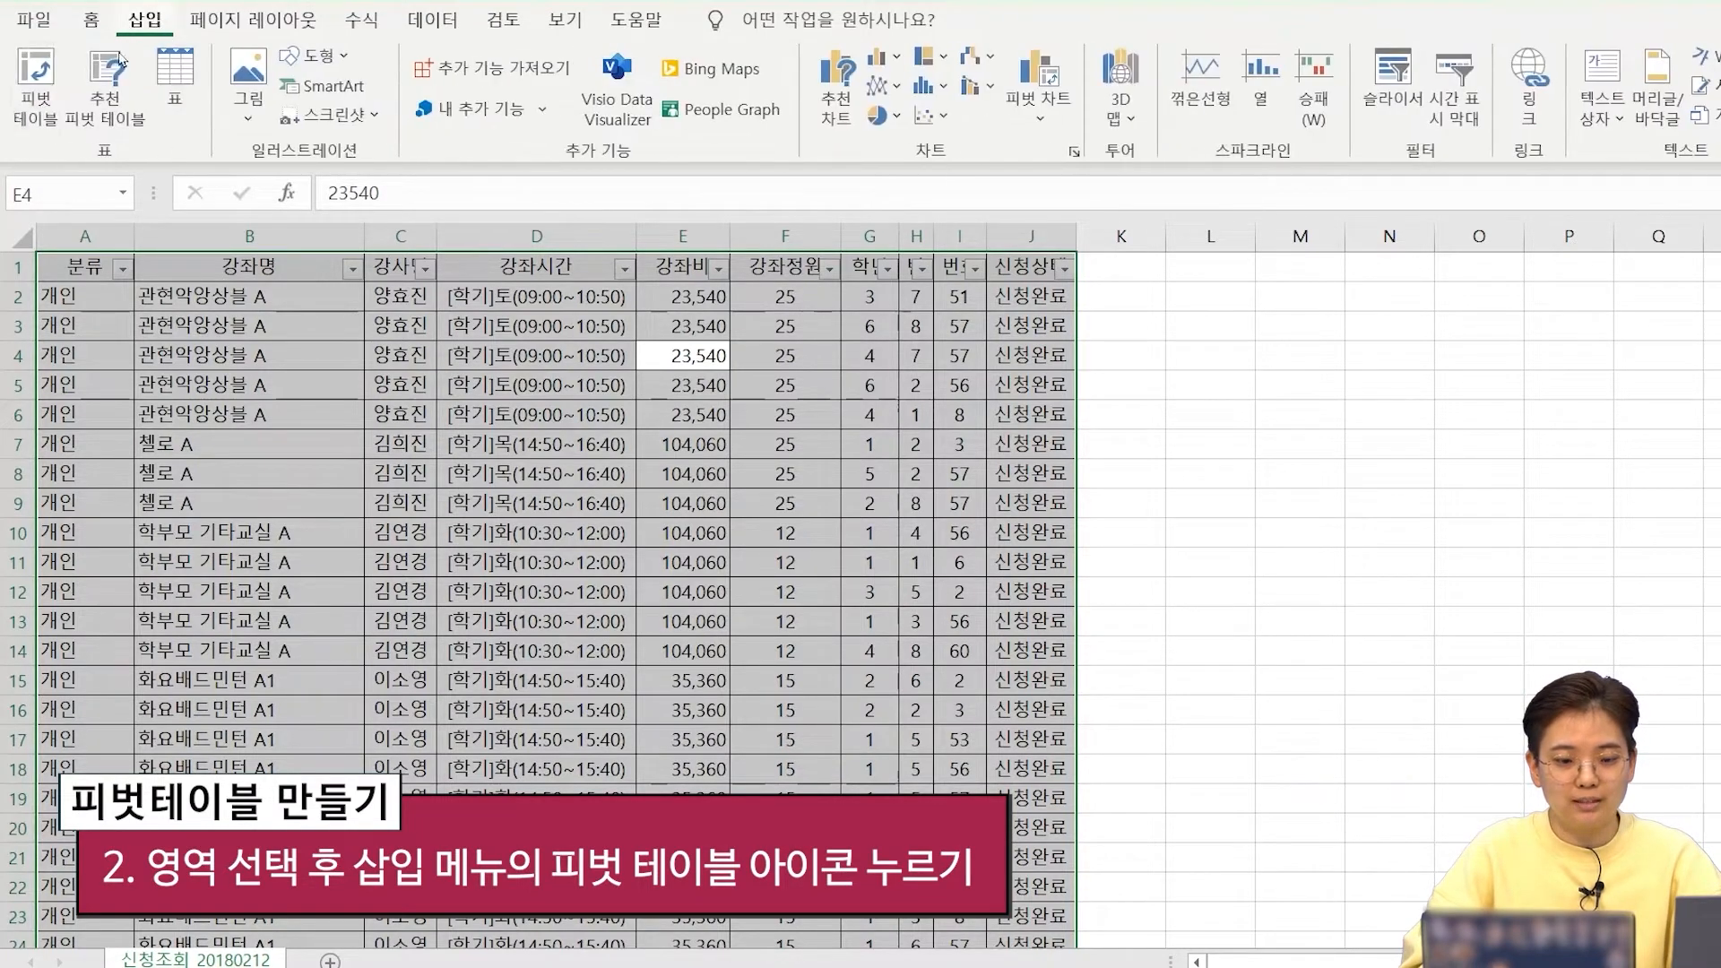
click(40, 90)
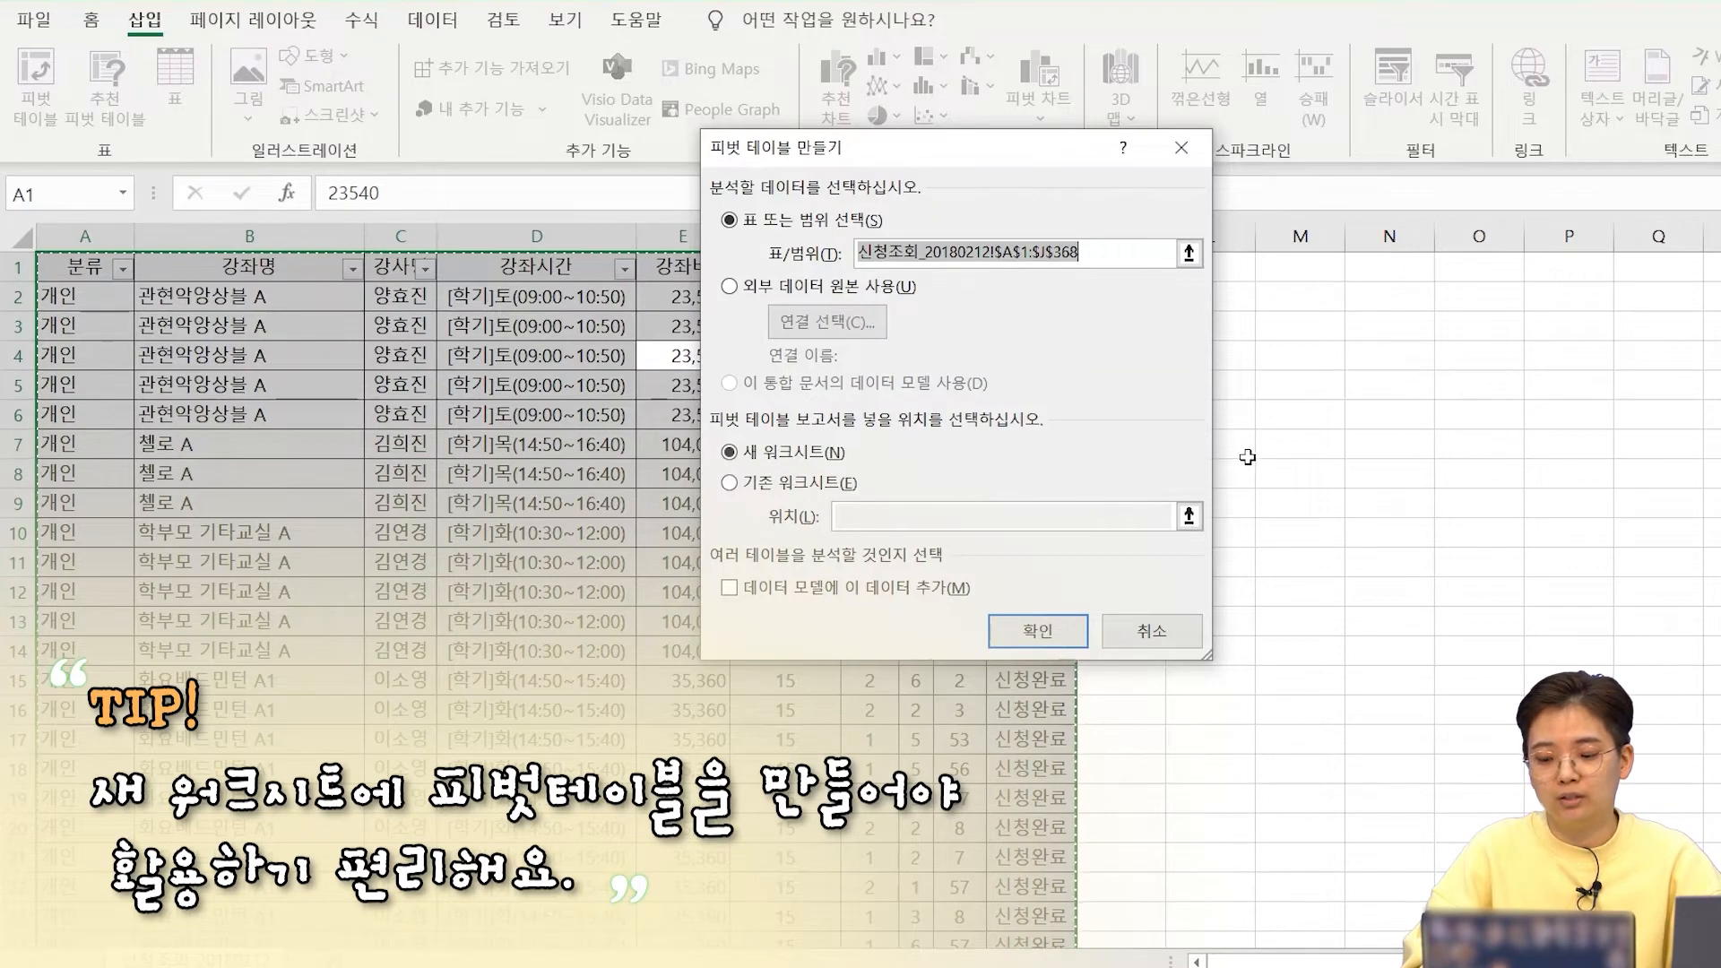
click(1031, 633)
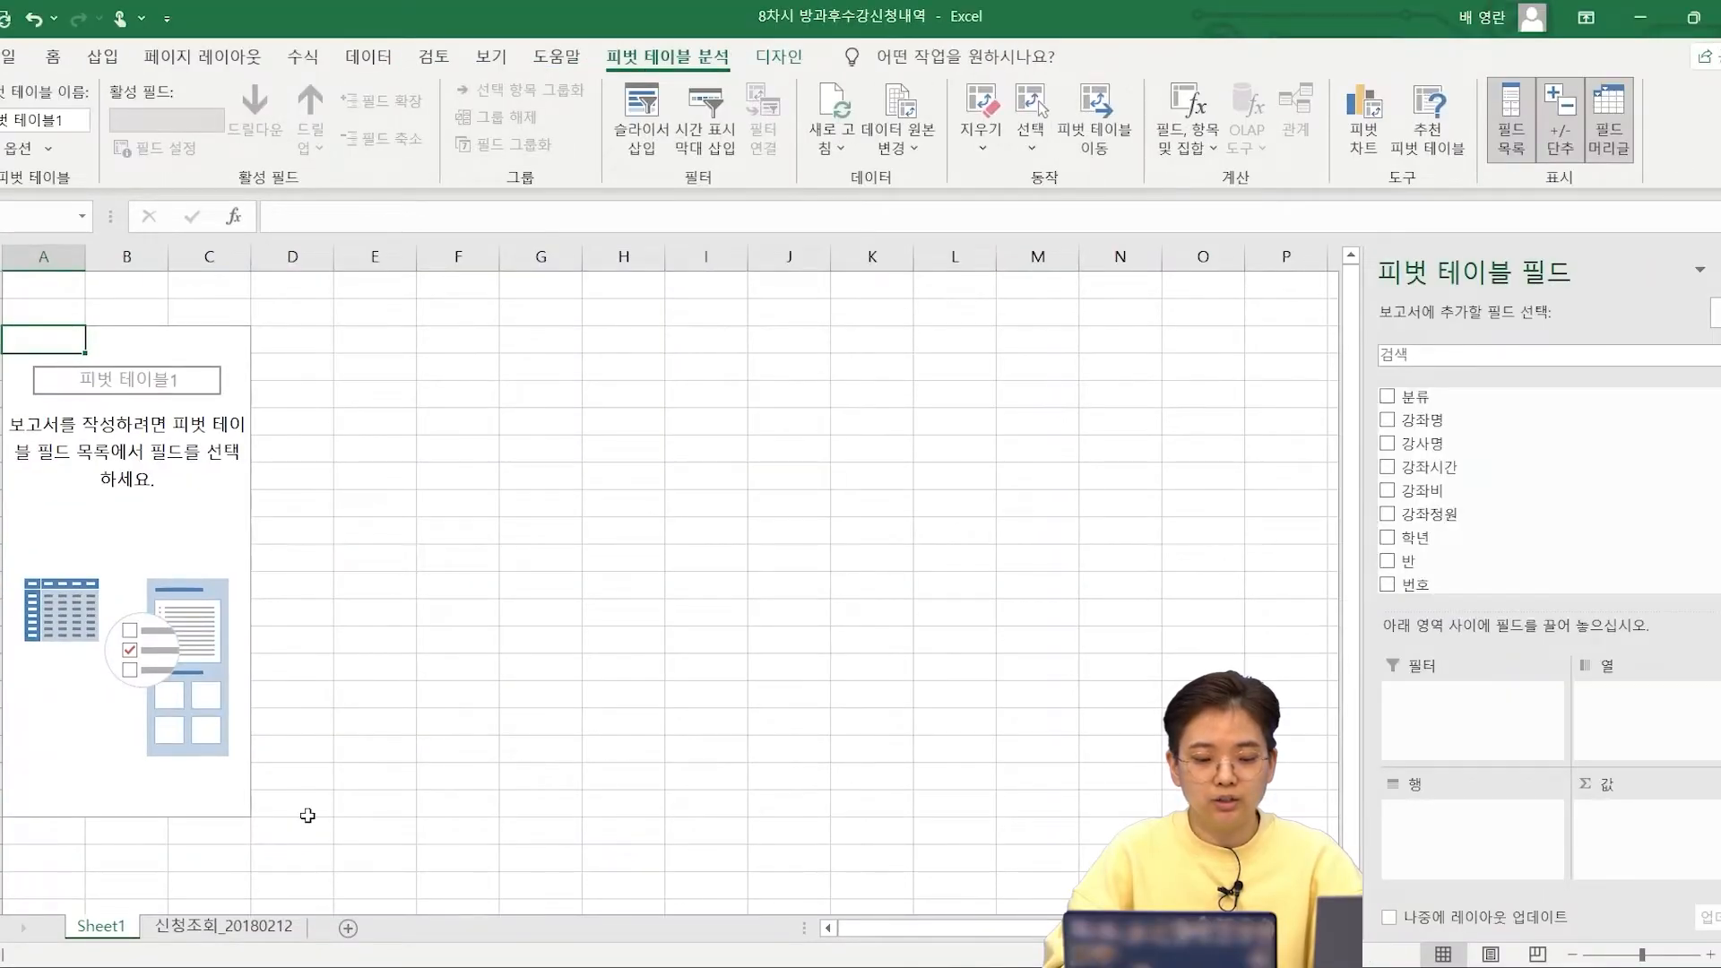
Step: Rename the new pivot table worksheet as 요약
double_click(101, 928)
key(BackSpace)
text(요약)
key(Return)
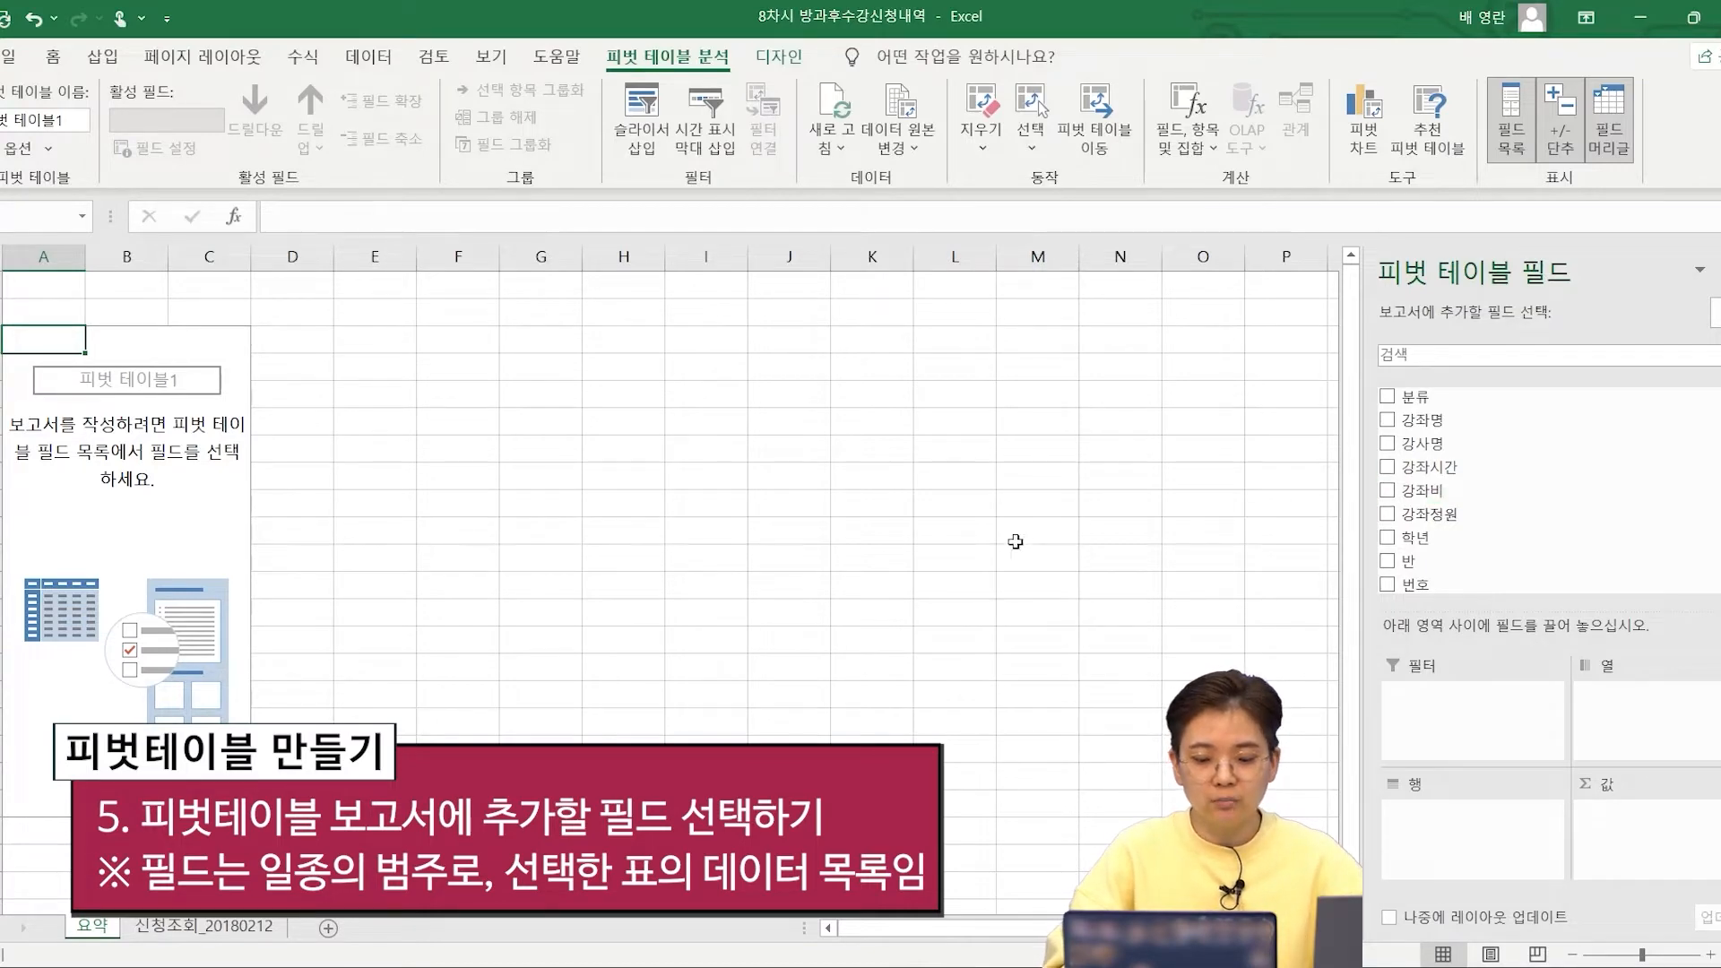
Step: Check the column headings on the 신청조회_20180212 sheet, and add the 분류 and 강좌명 fields to the rows of the 요약 pivot table
click(234, 924)
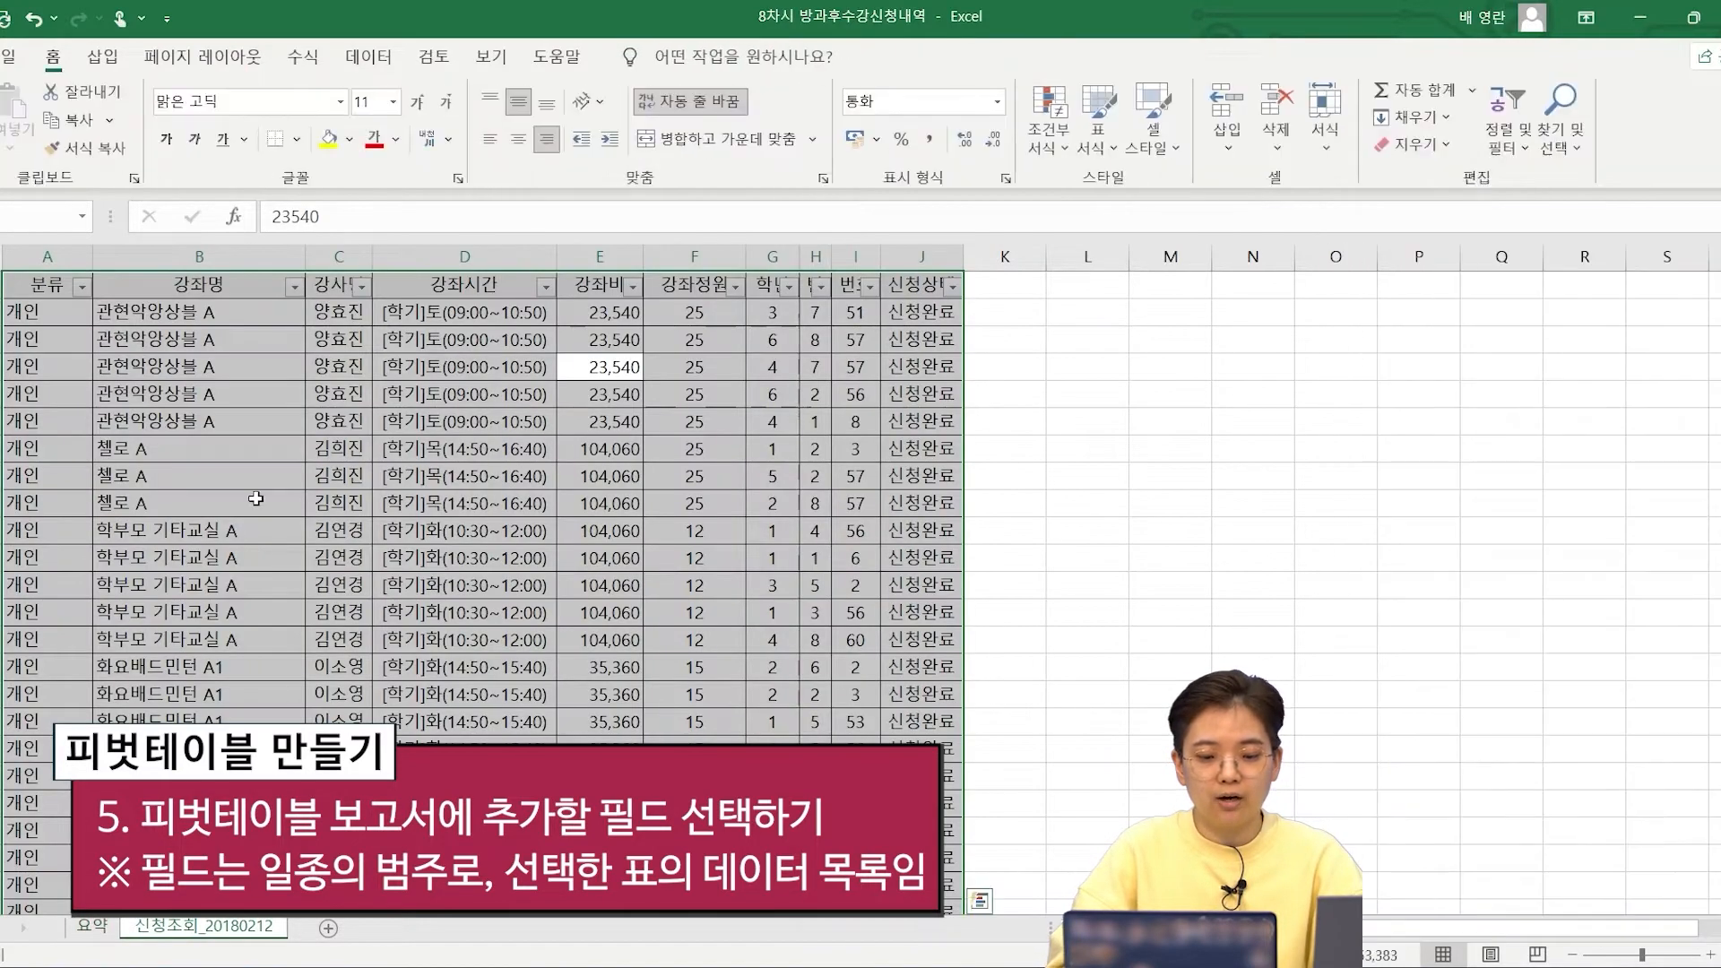
click(135, 285)
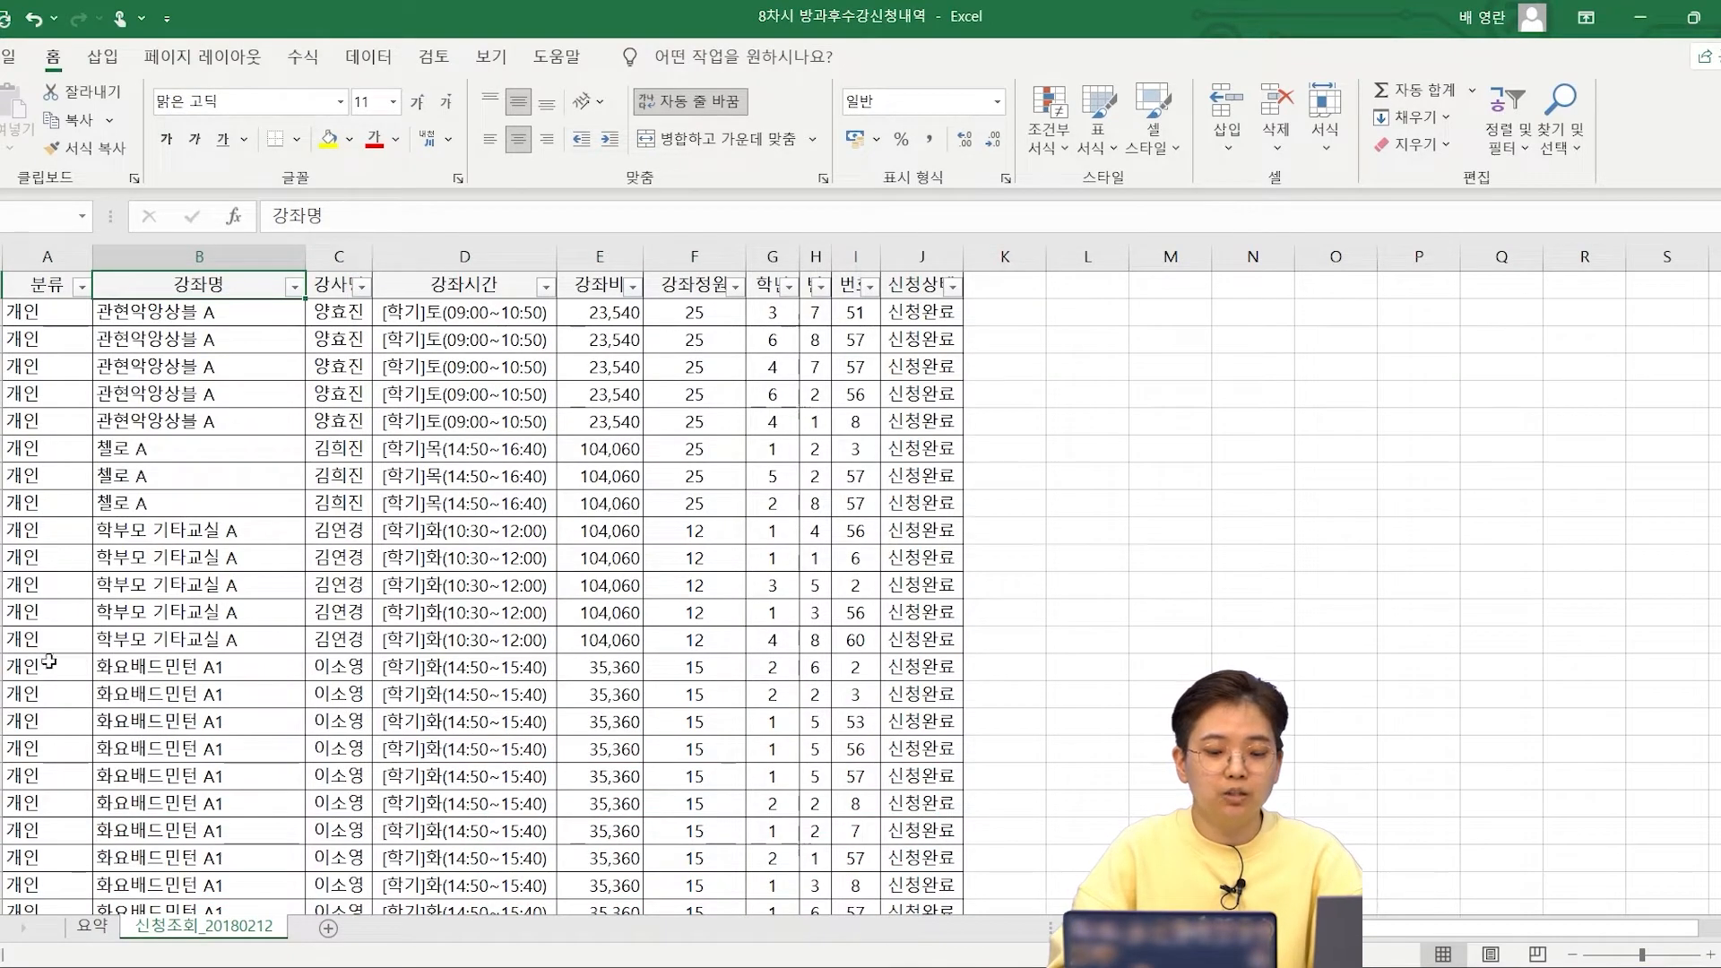
click(85, 928)
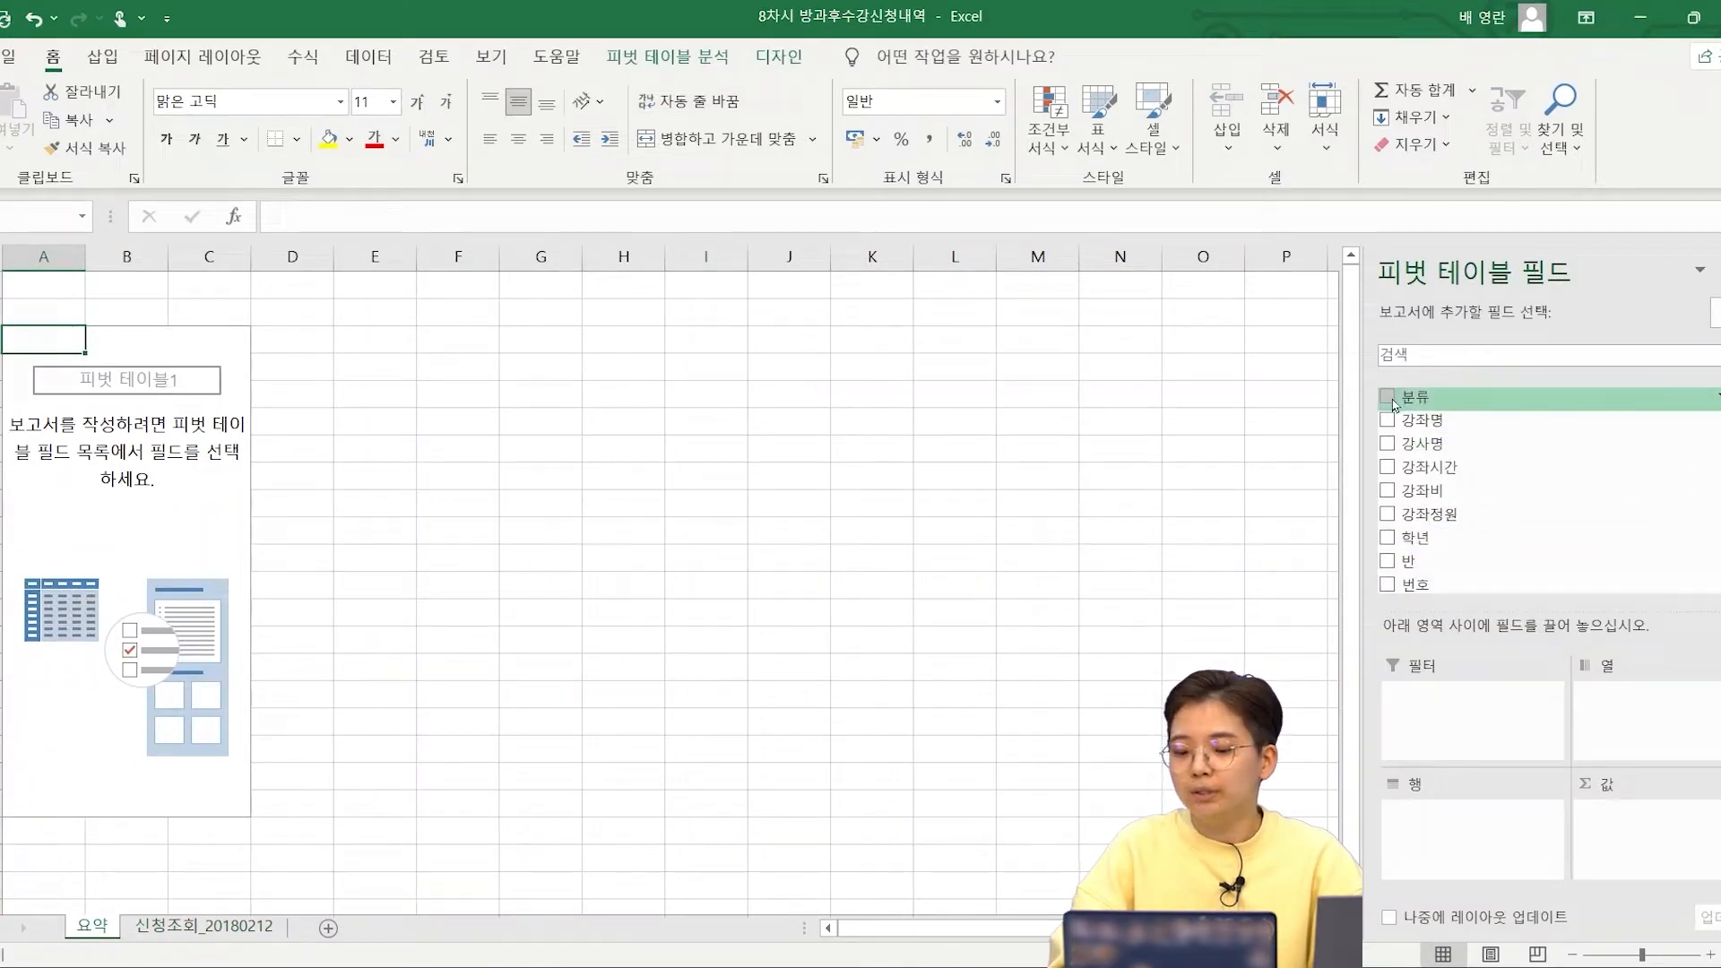
click(1388, 399)
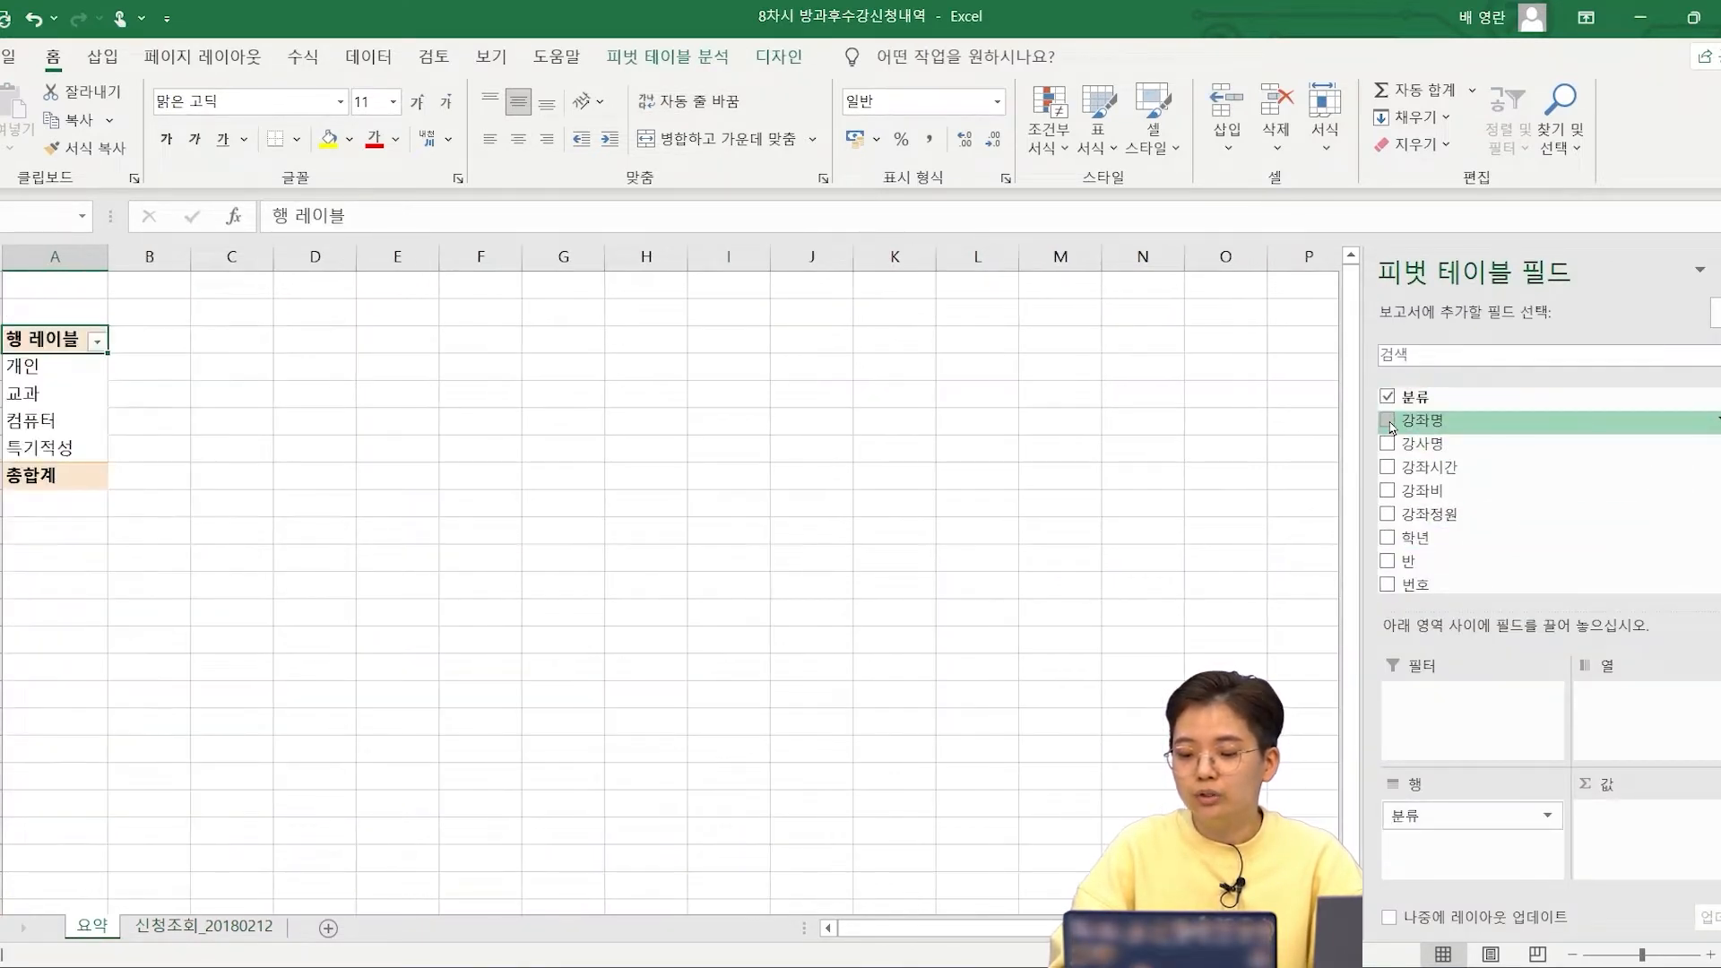
click(1388, 421)
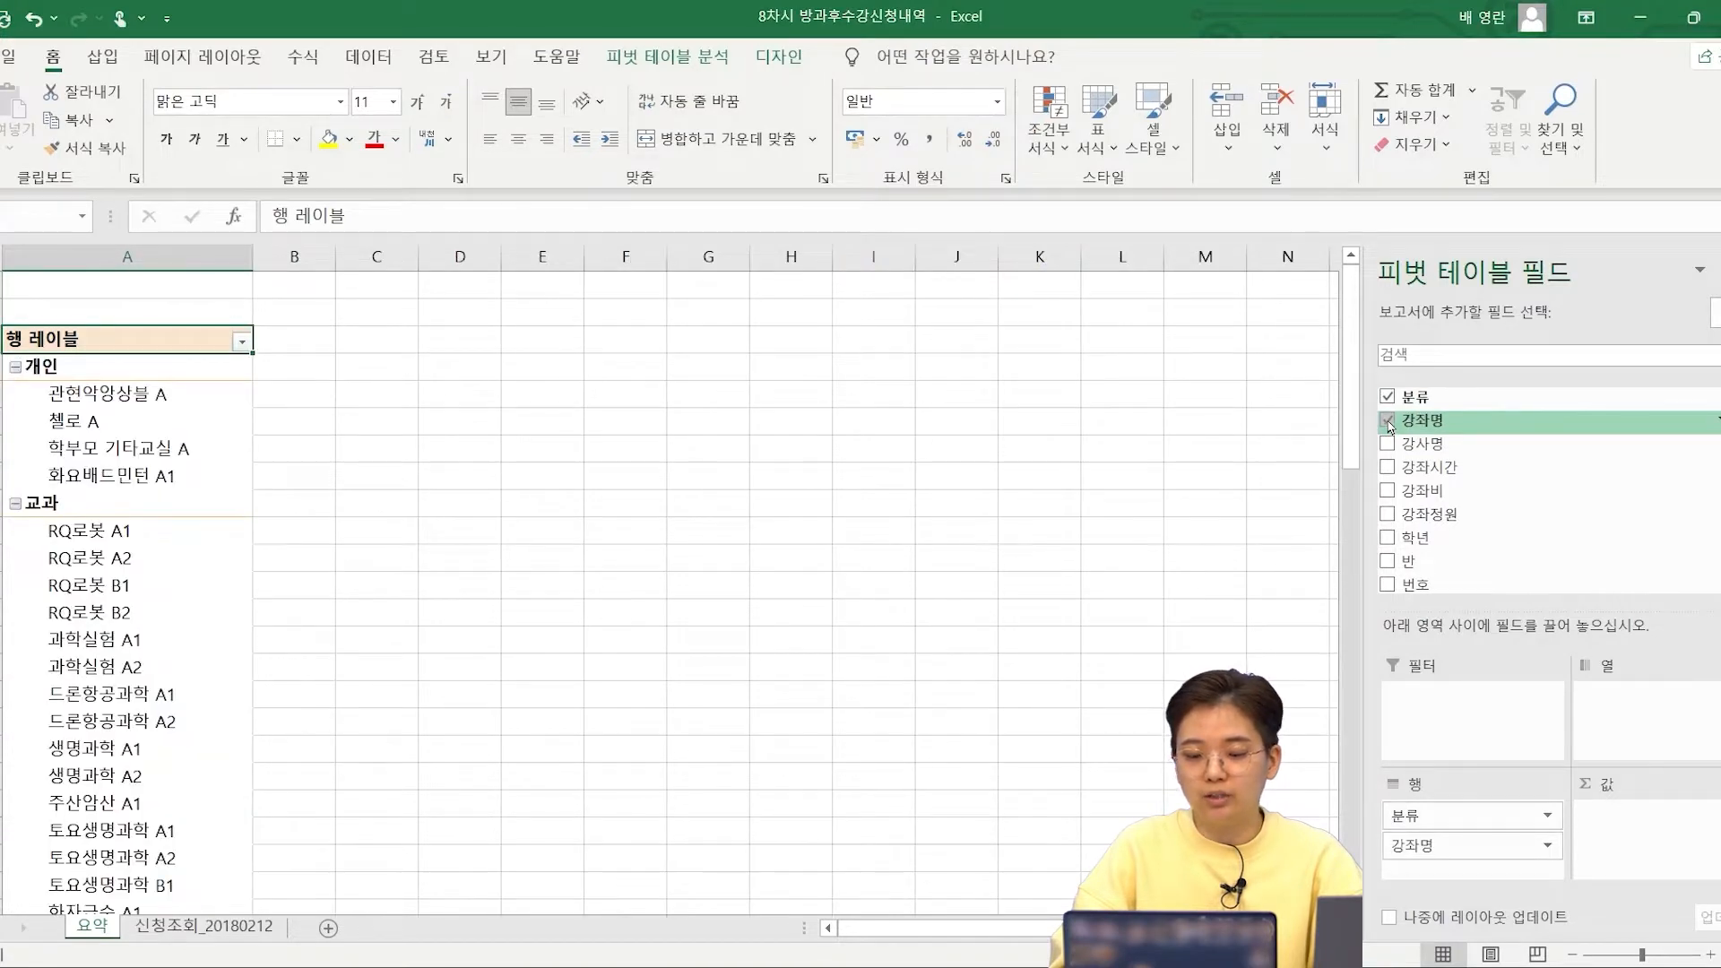
click(1389, 422)
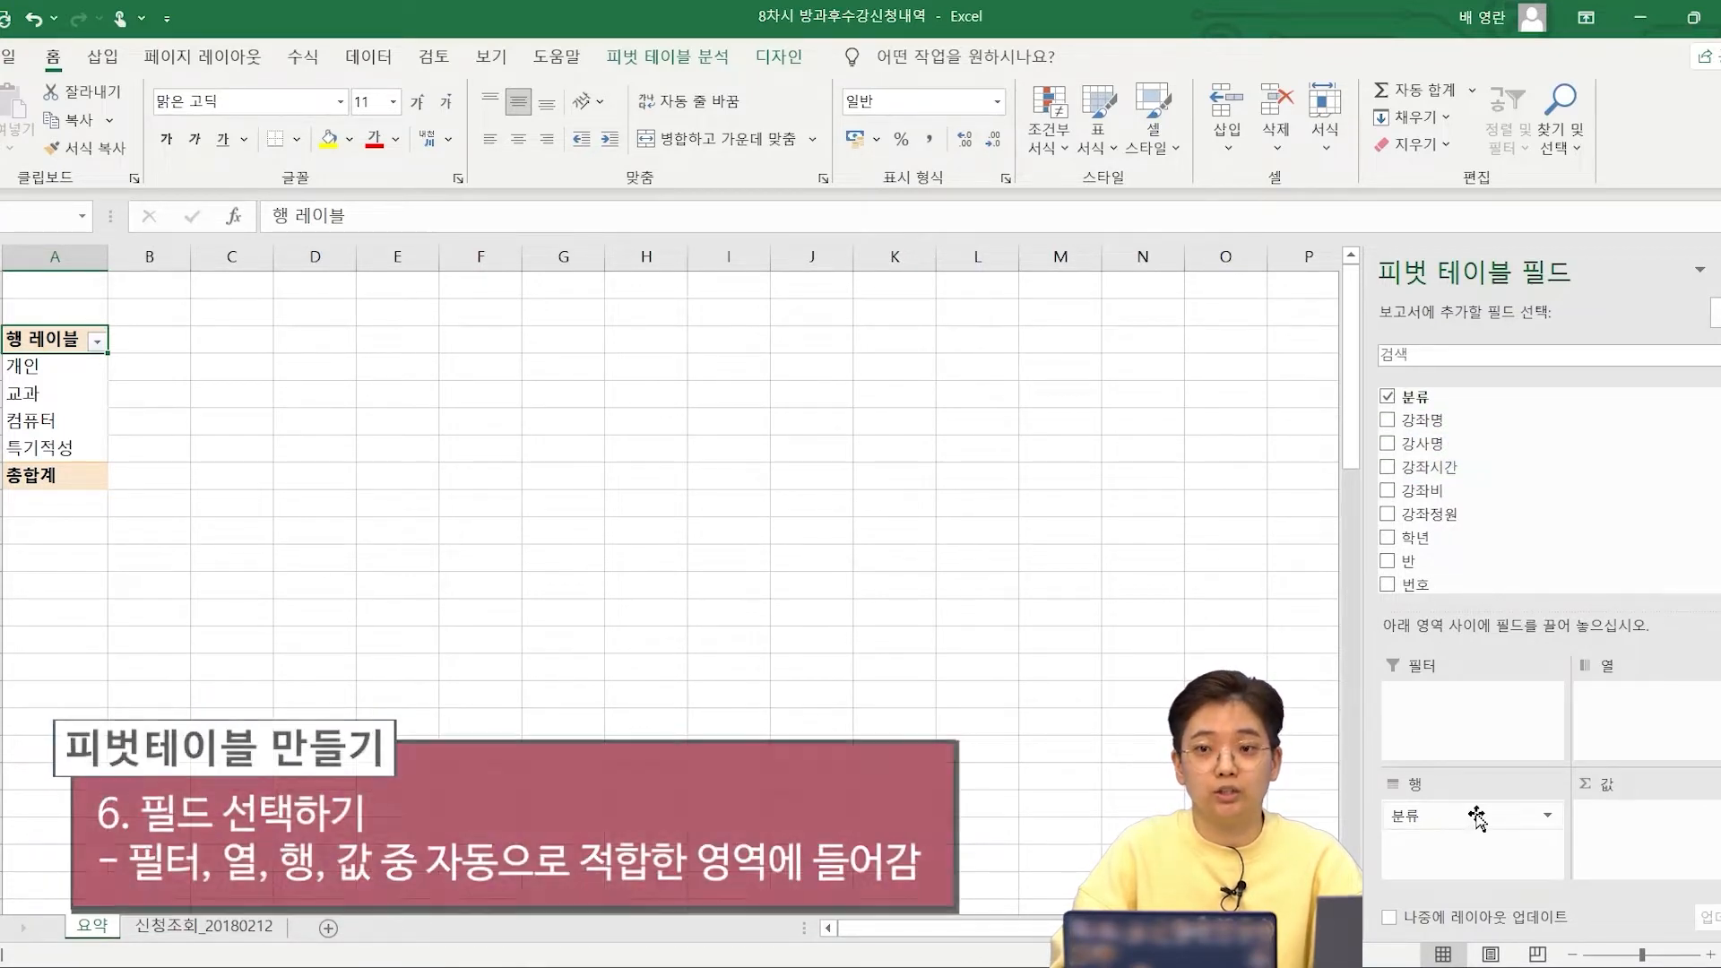
click(1388, 419)
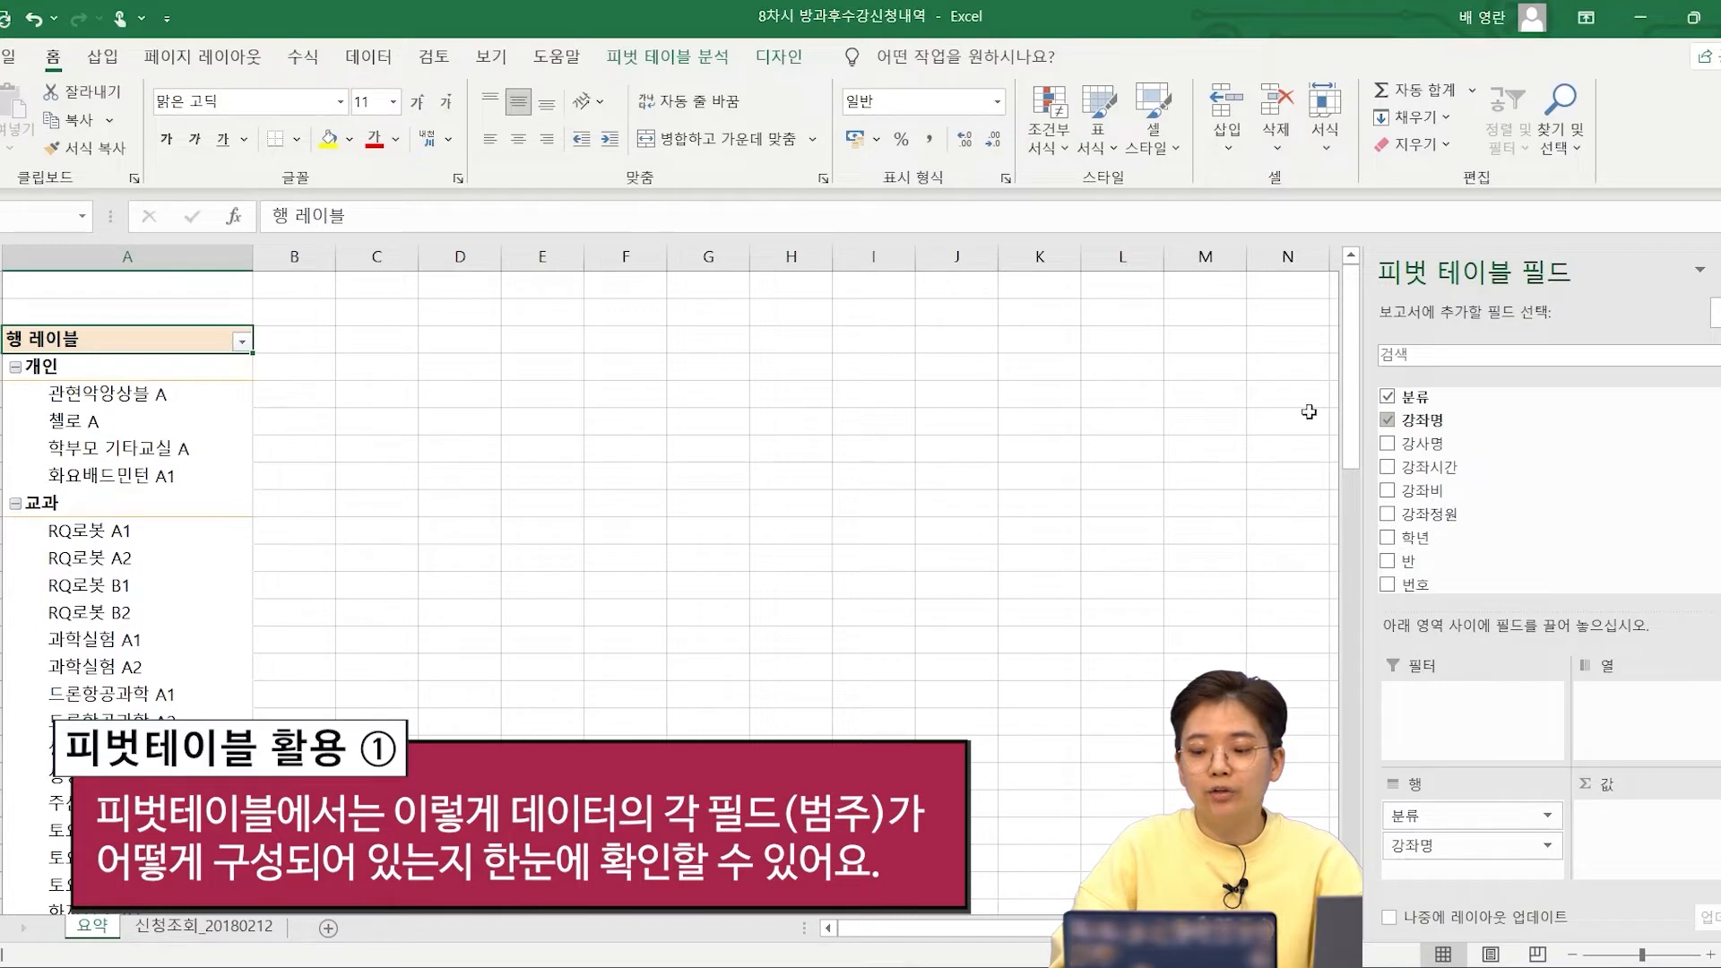
drag(1353, 380, 1311, 256)
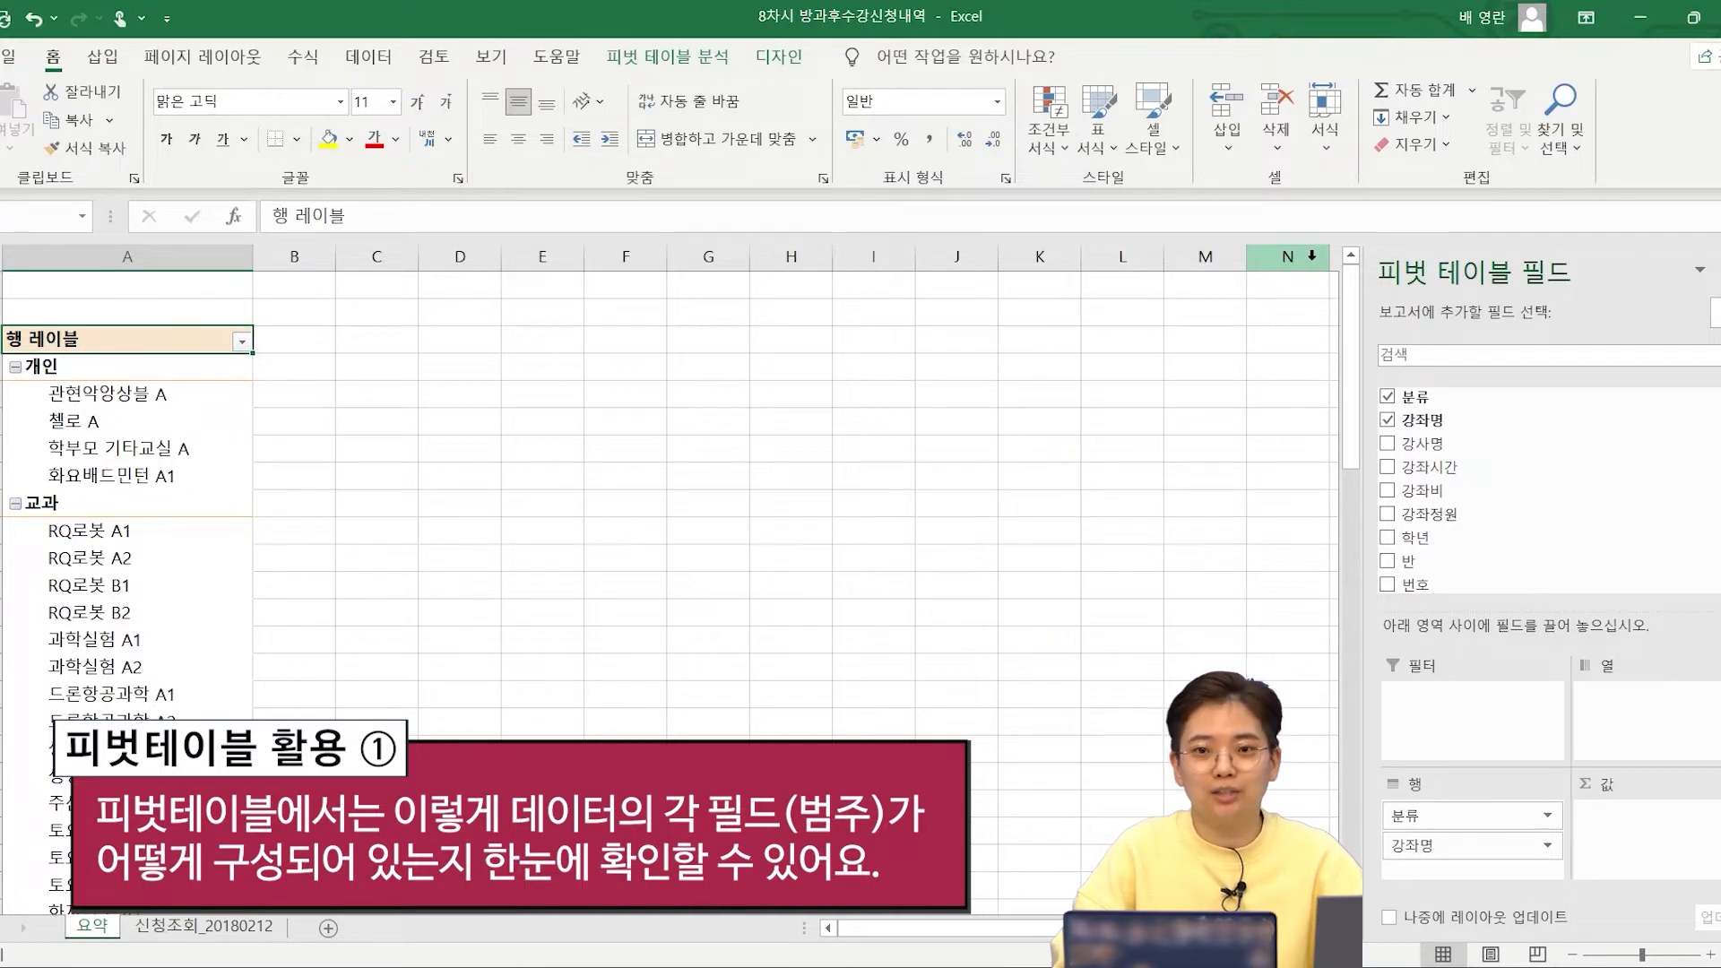
Step: Add the 번호 field to the pivot table's values
click(354, 475)
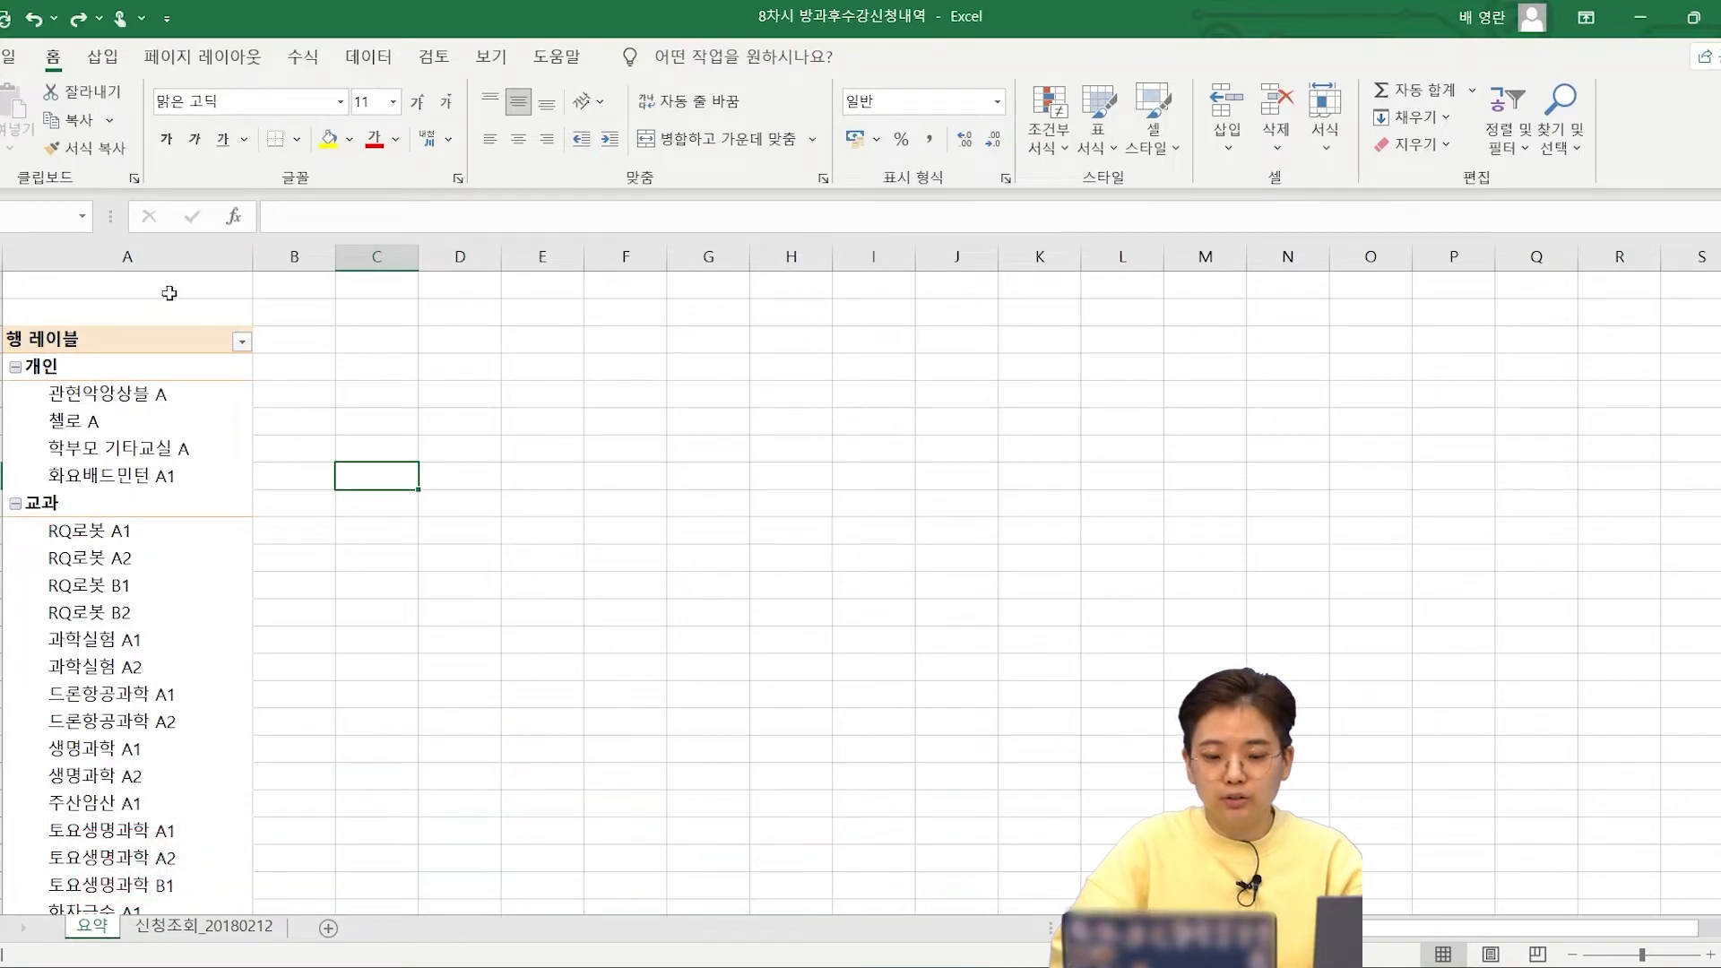
click(140, 343)
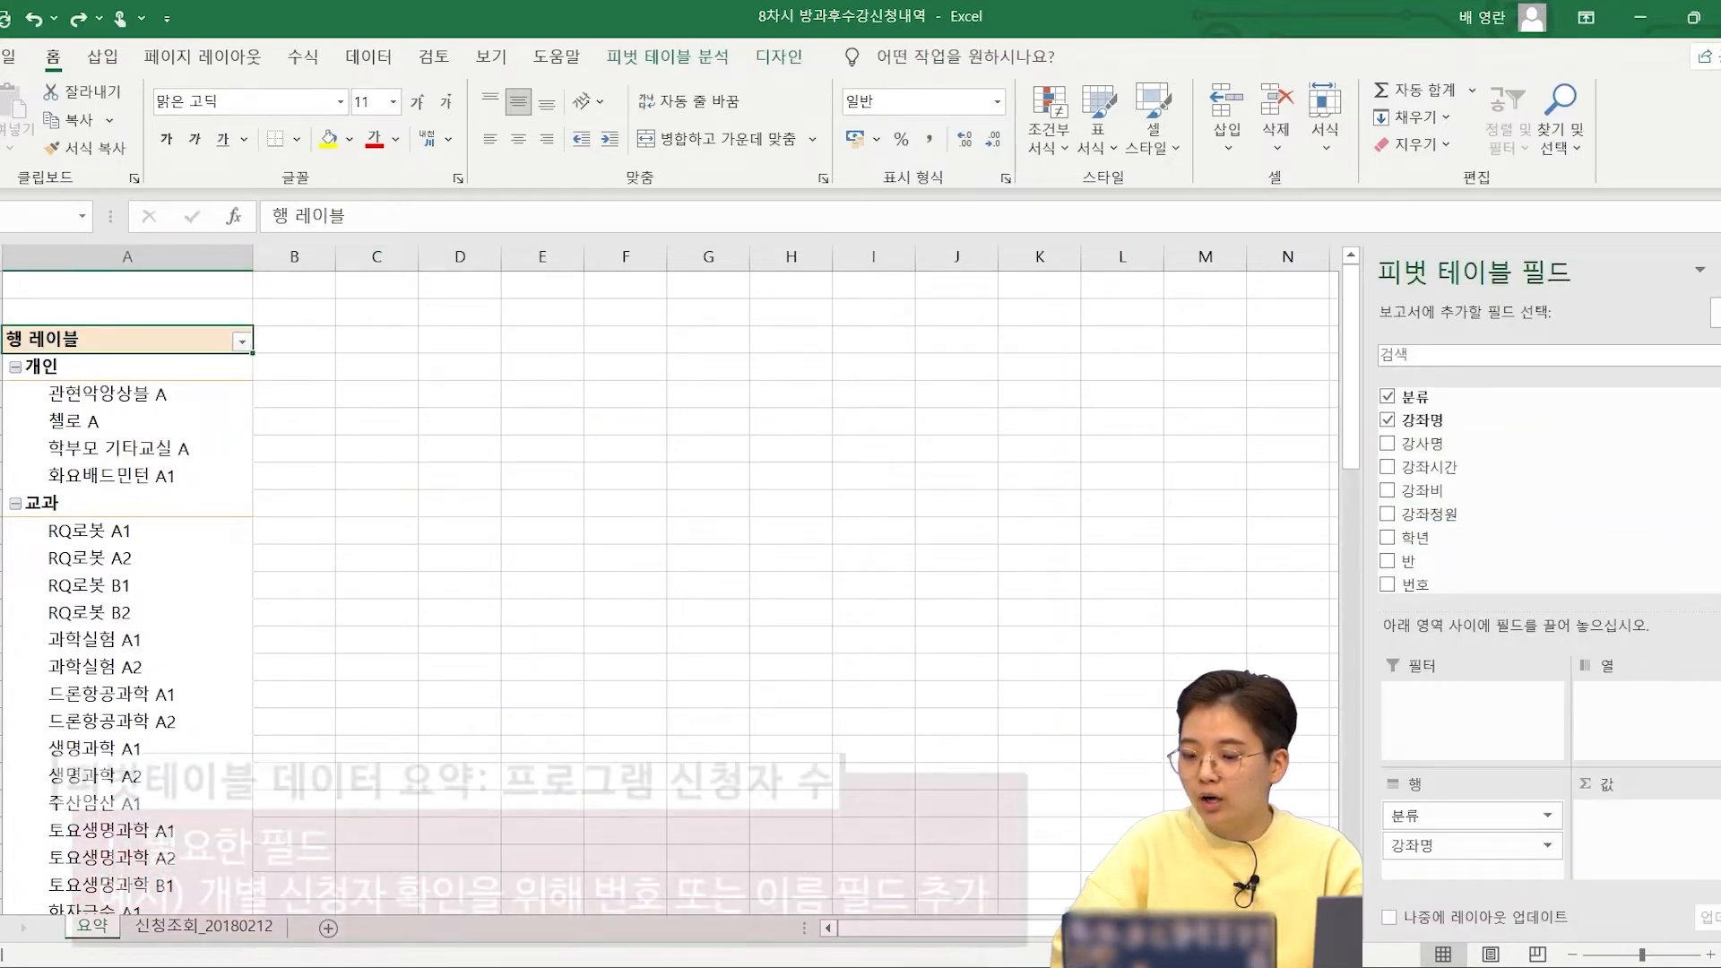
scroll(1400, 537, down, 1)
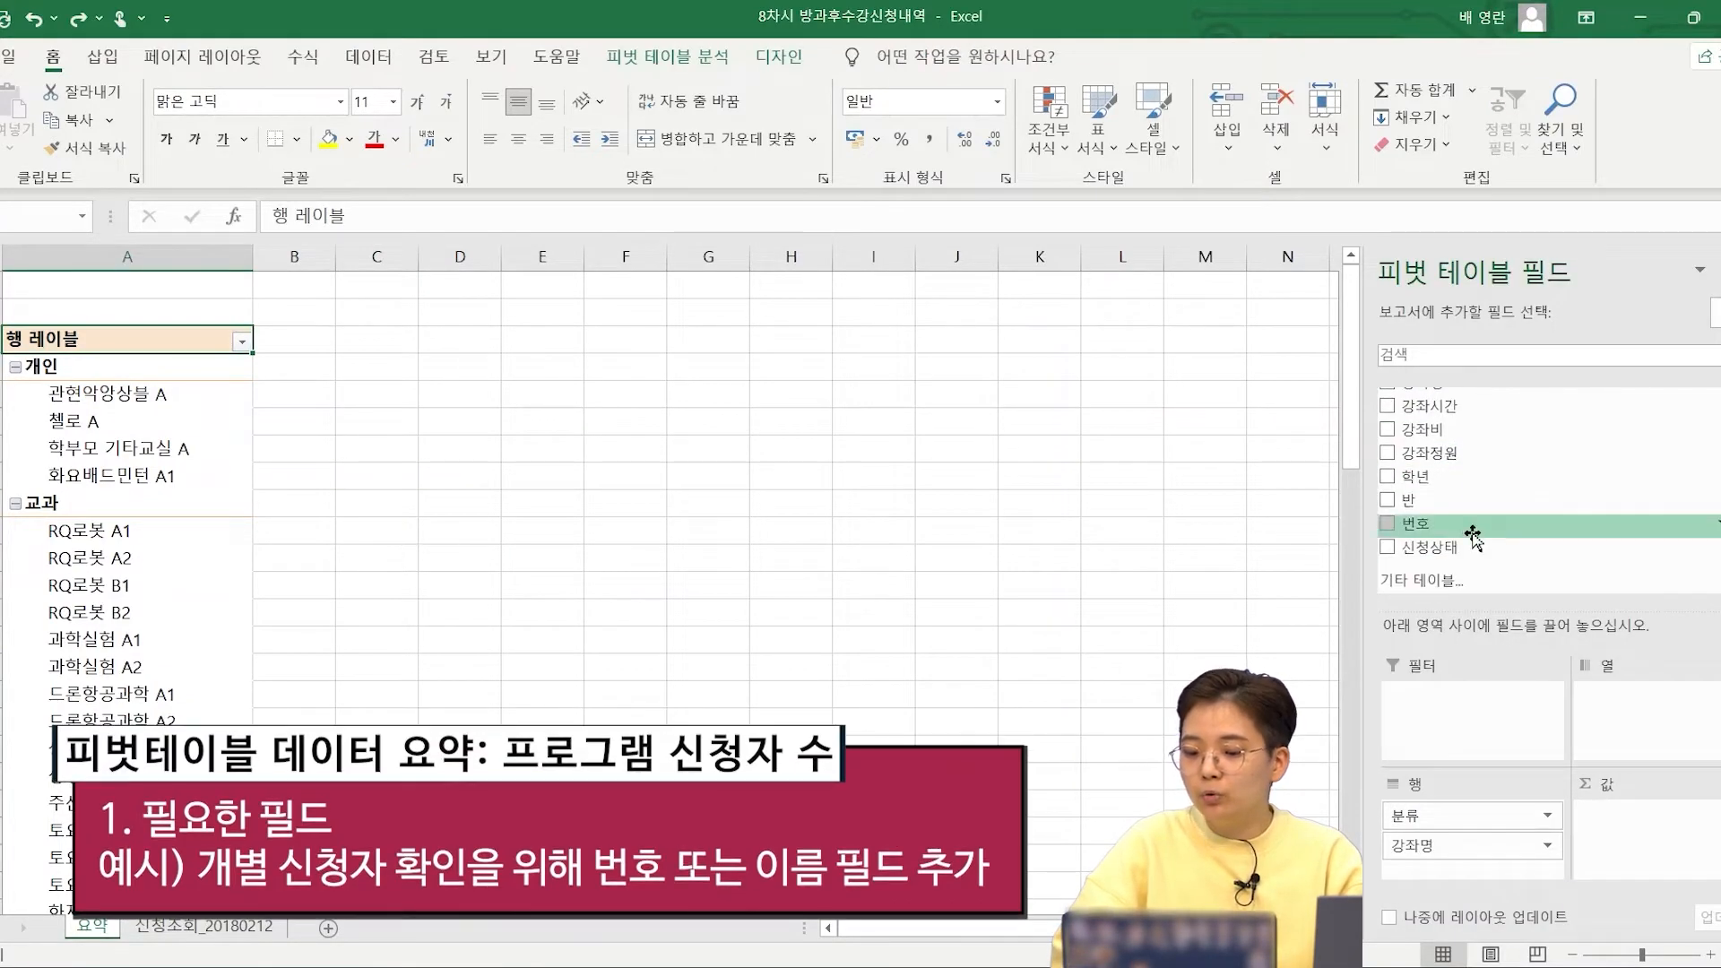
click(1391, 531)
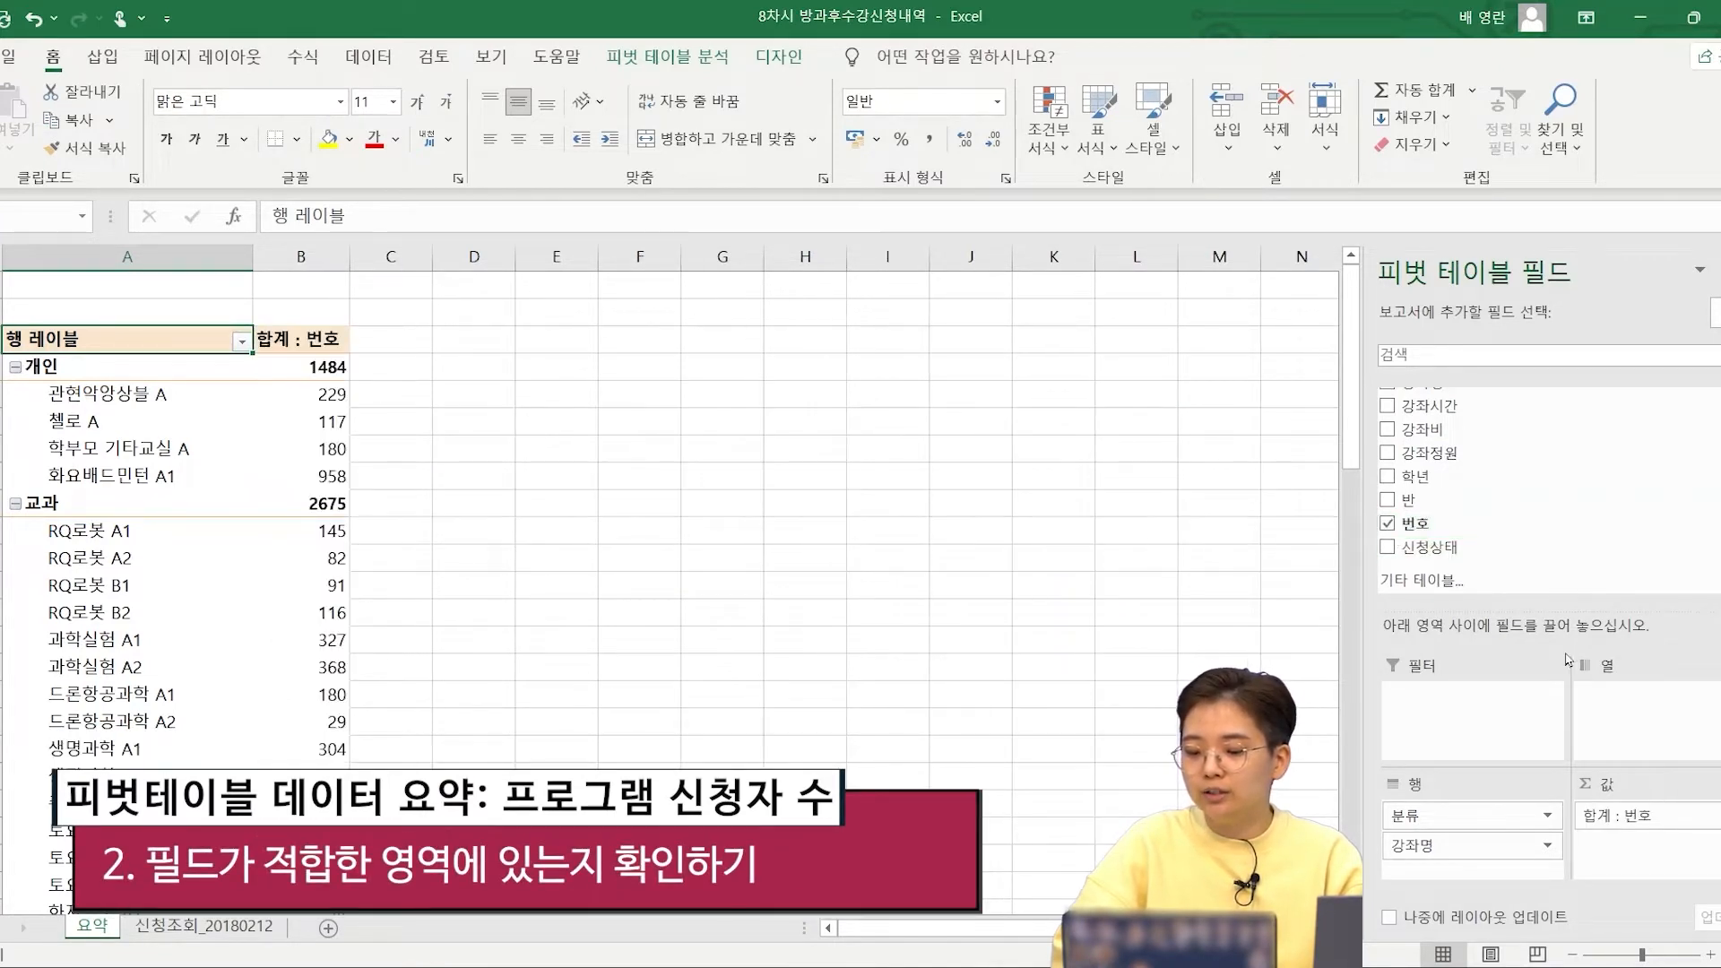
Step: Change the 번호 value field to summarise by 개수 instead of the sum
click(1643, 817)
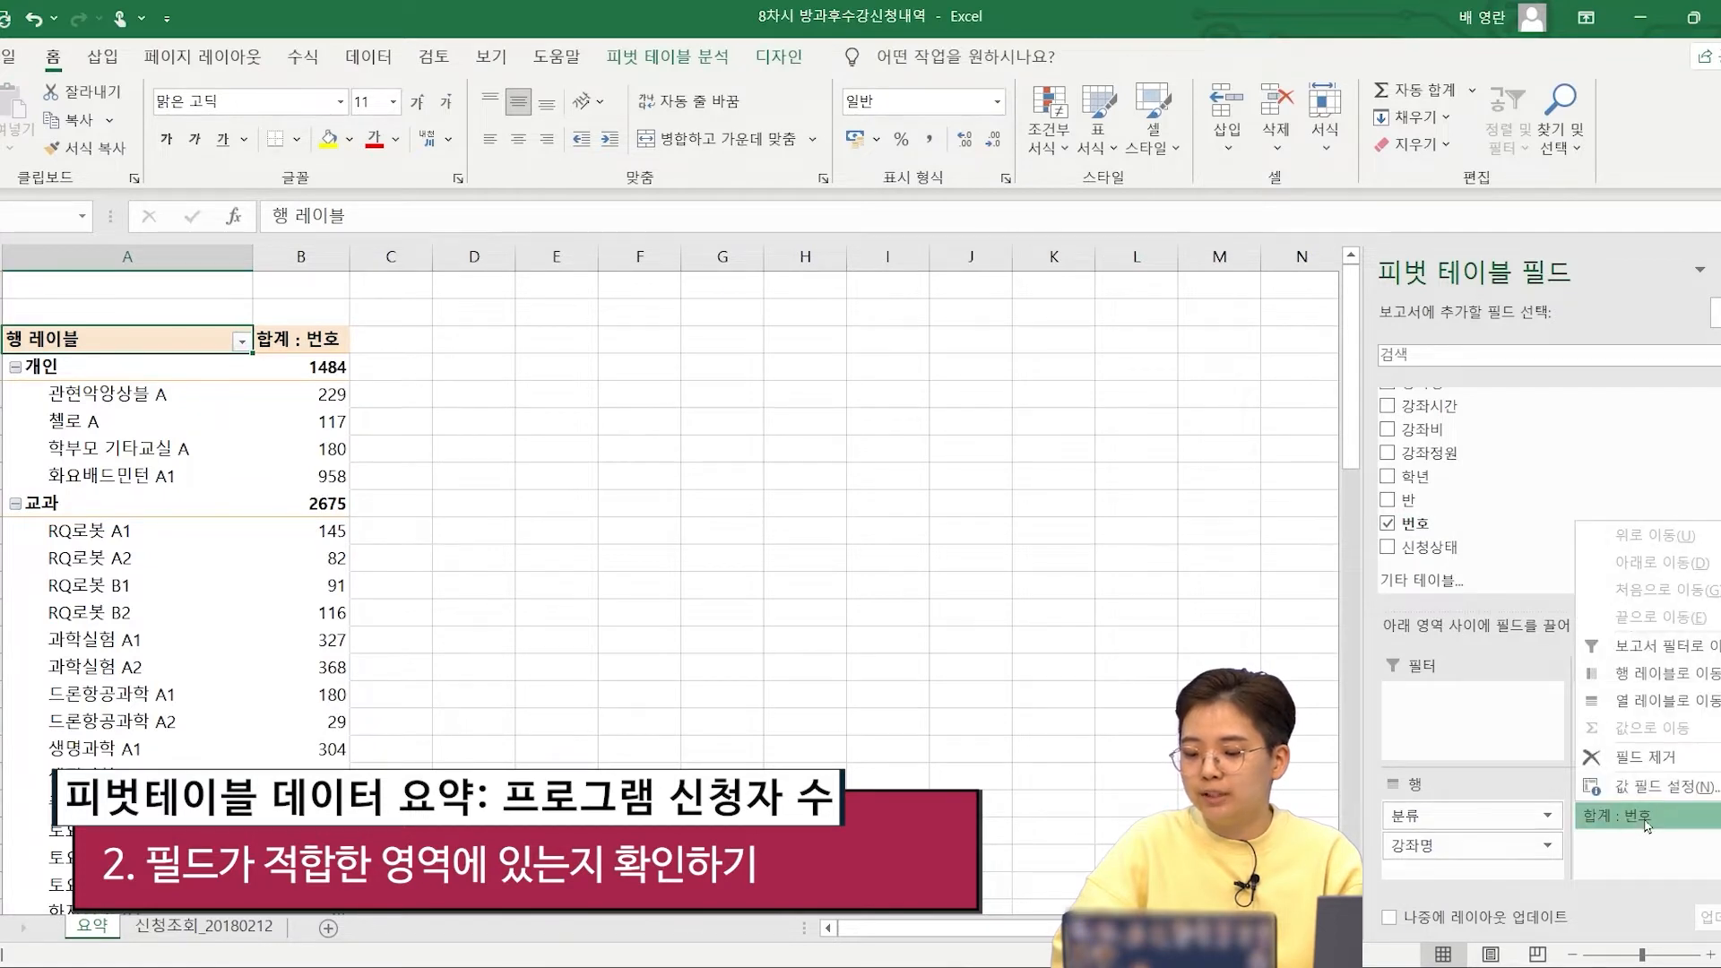
click(1676, 831)
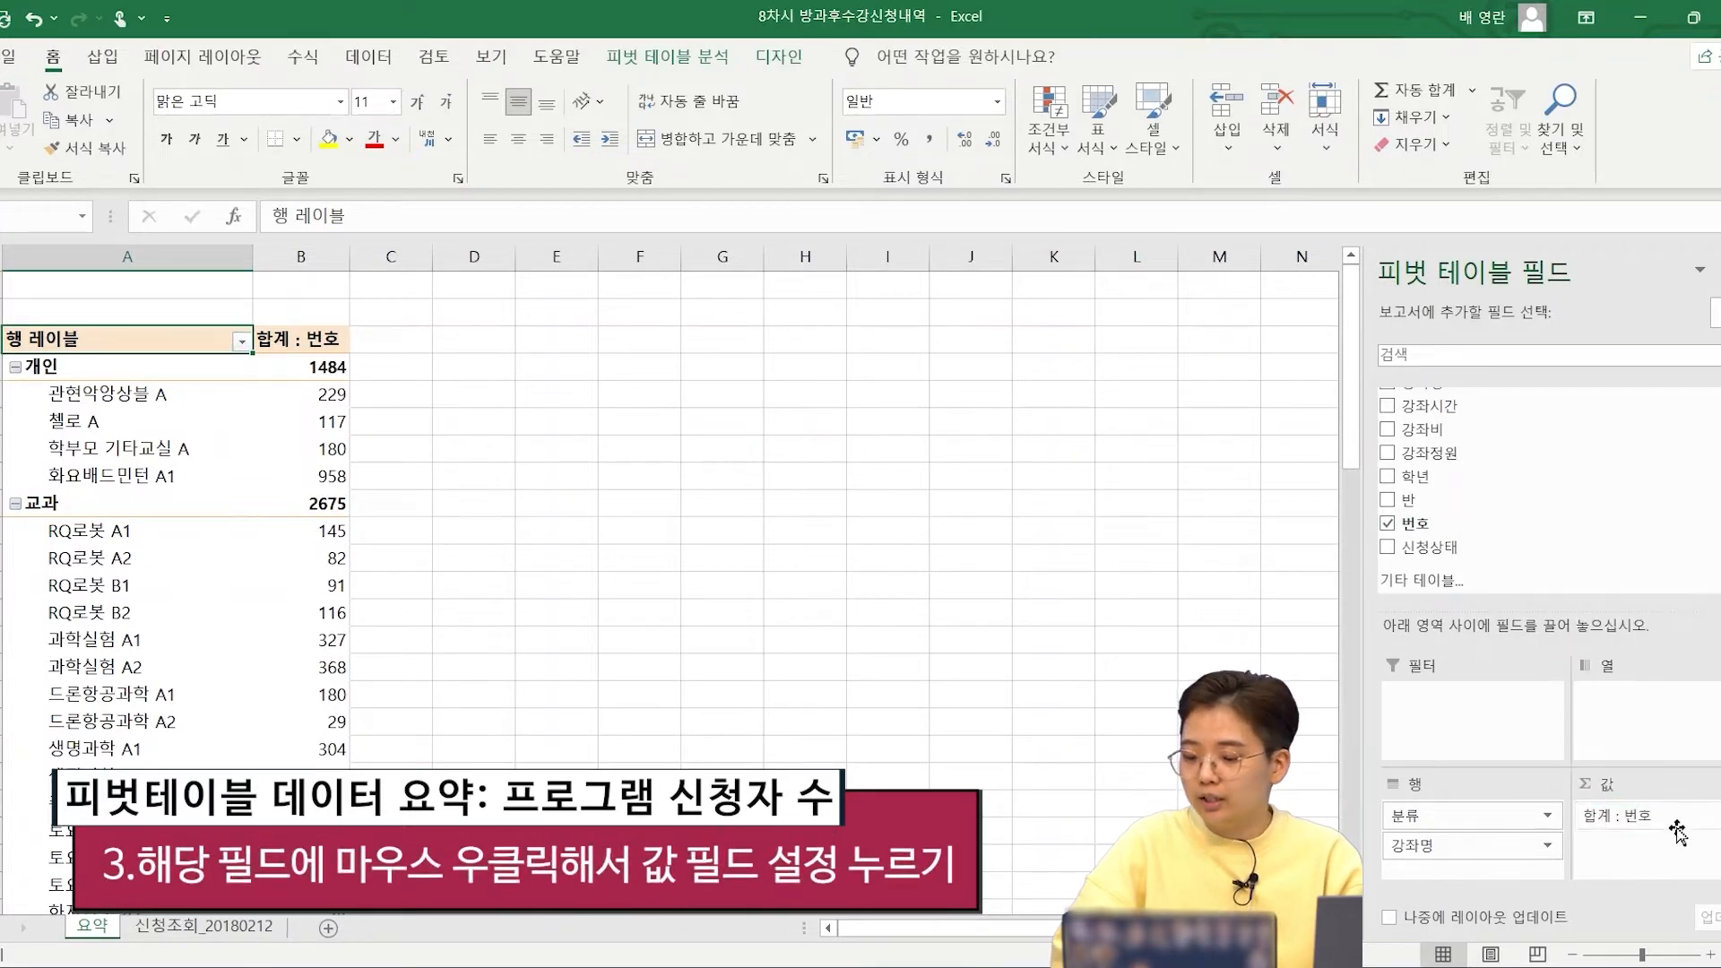
right_click(1653, 819)
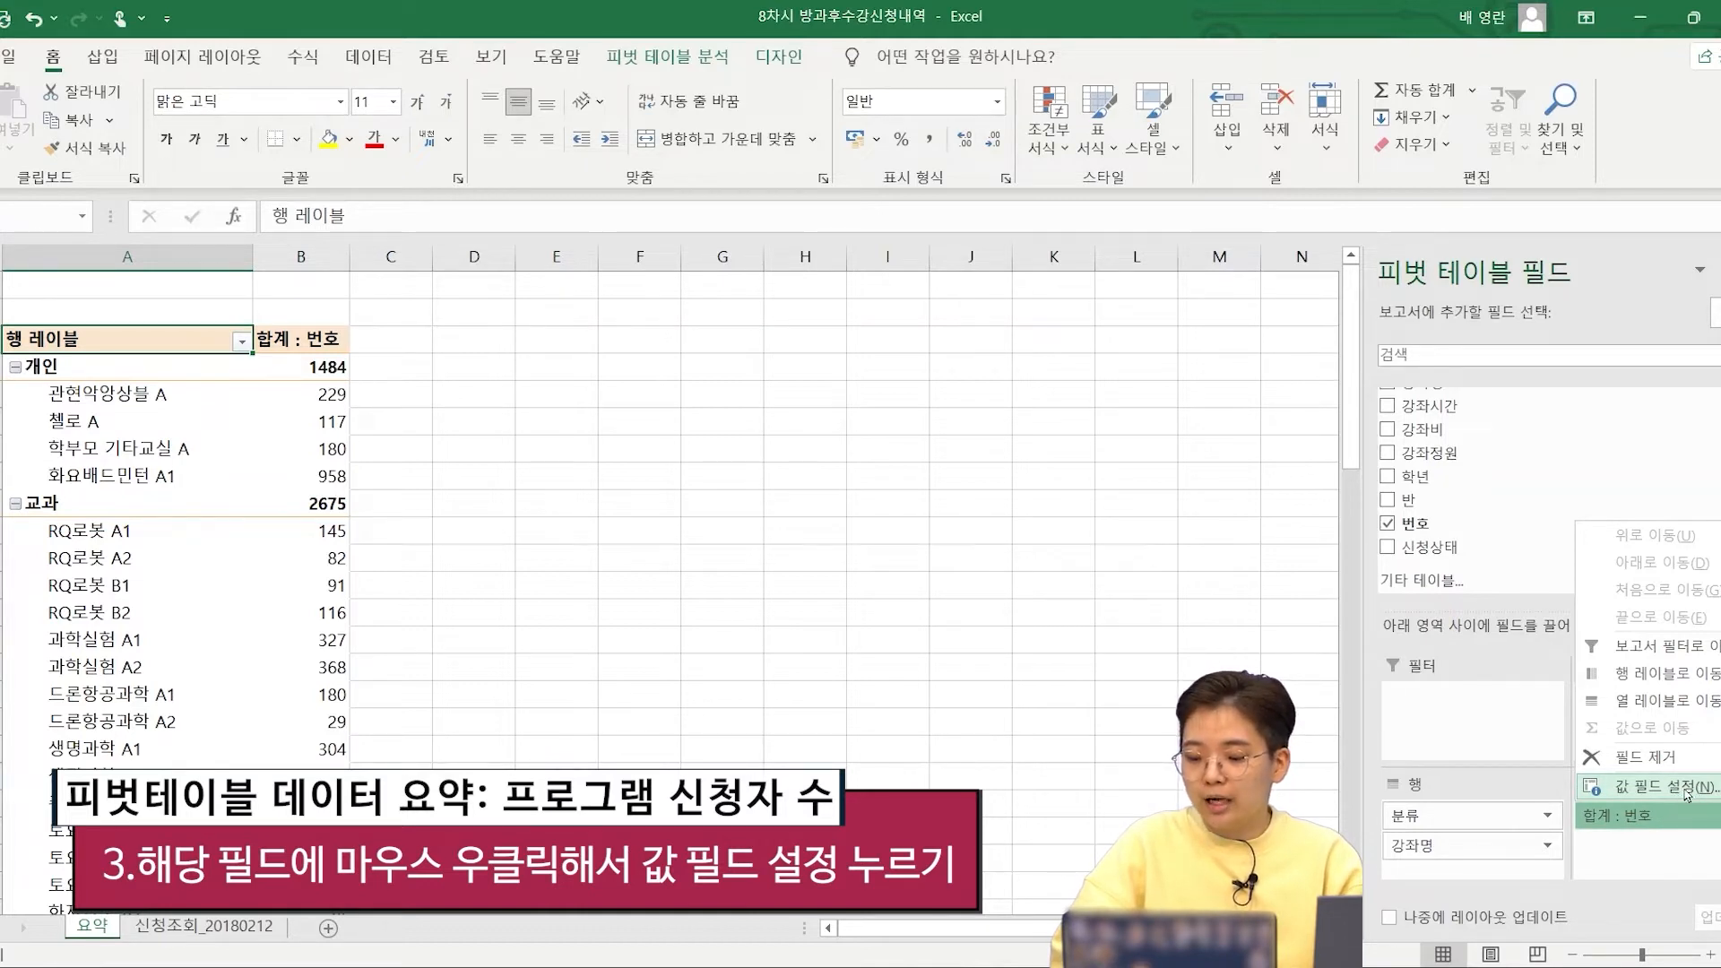
click(1670, 852)
right_click(1651, 818)
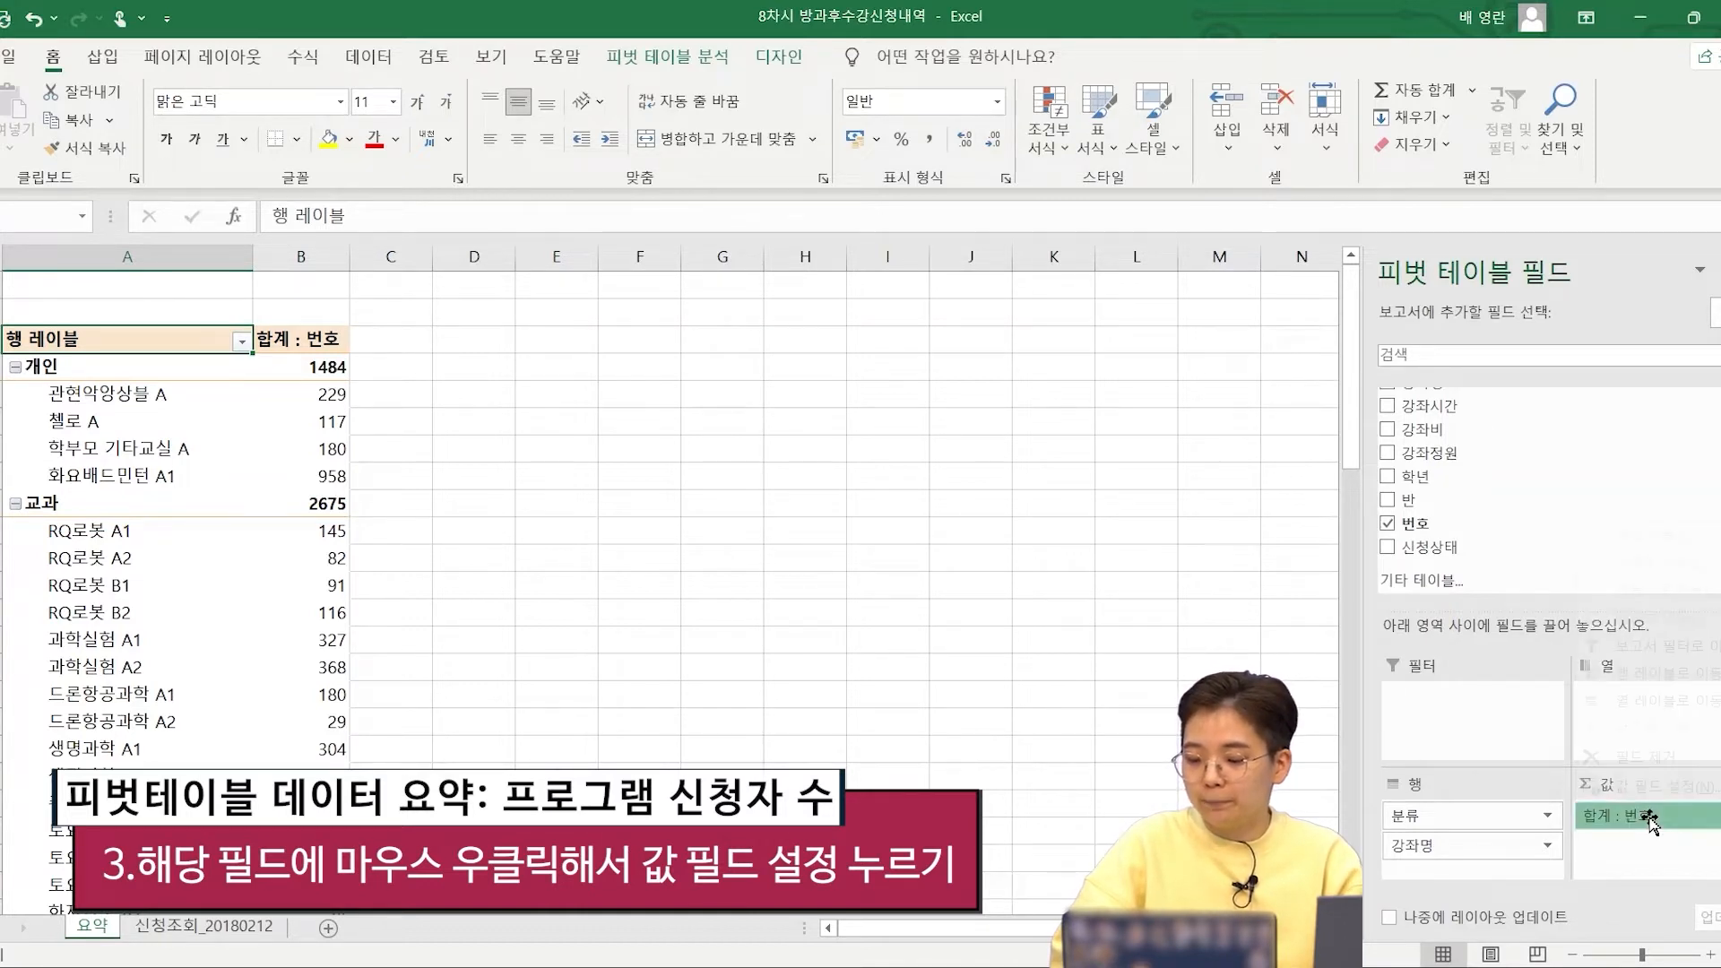
click(1656, 786)
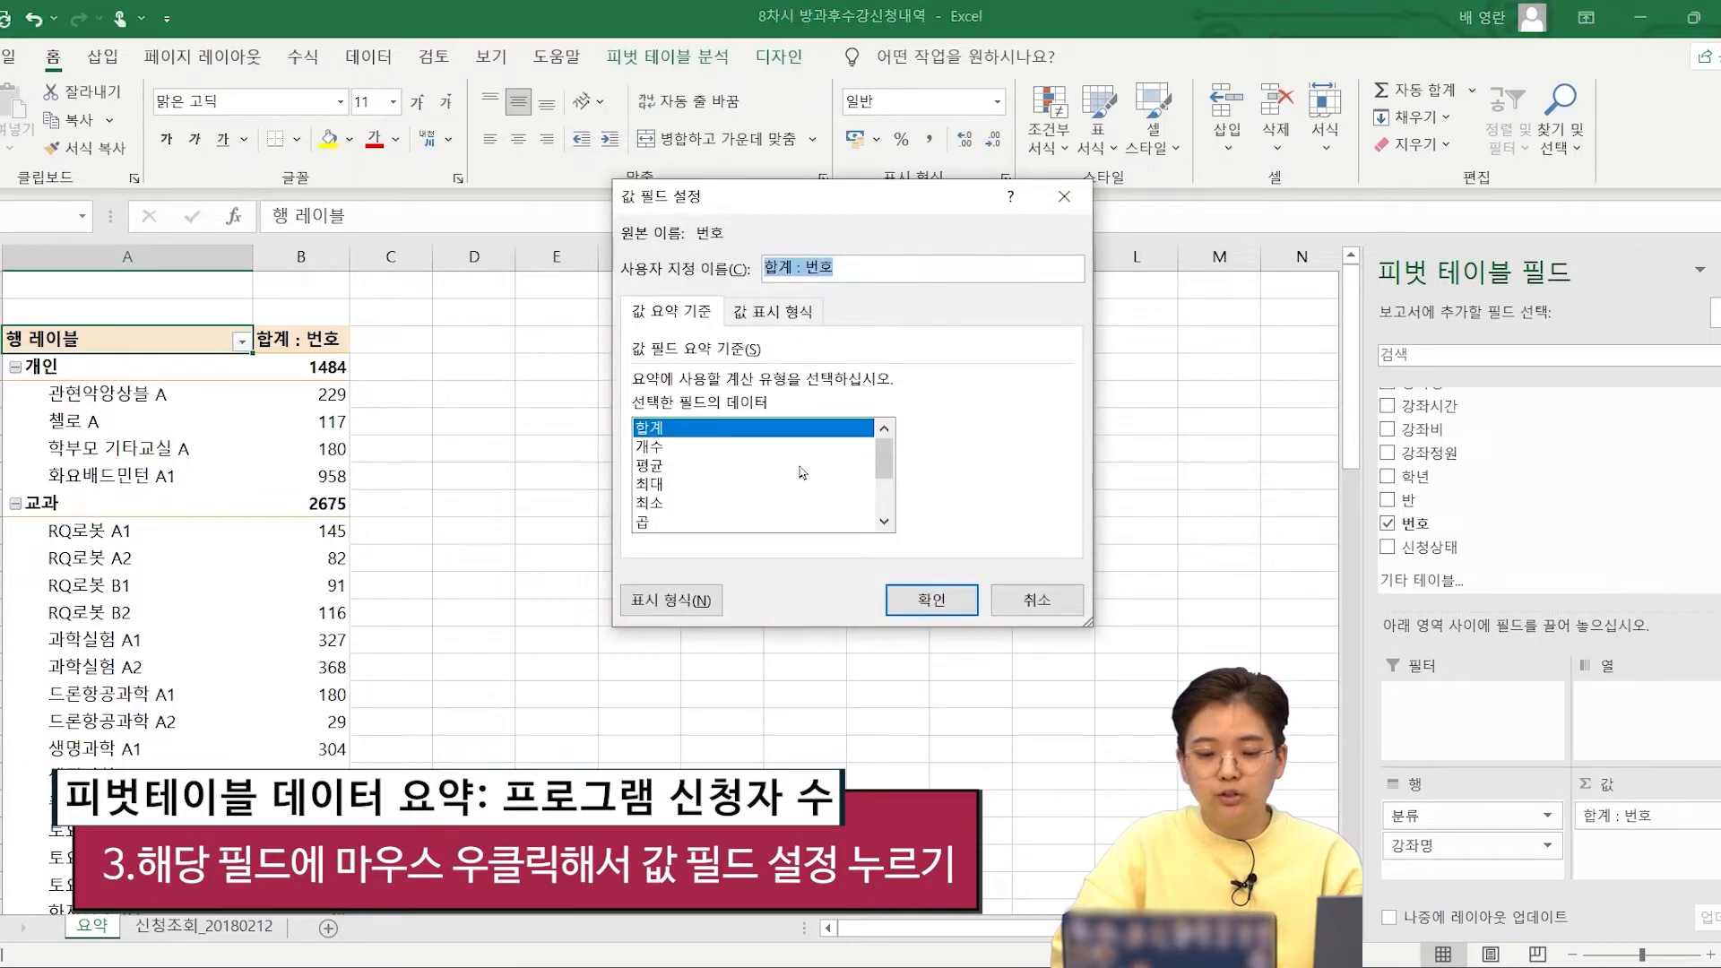
click(651, 447)
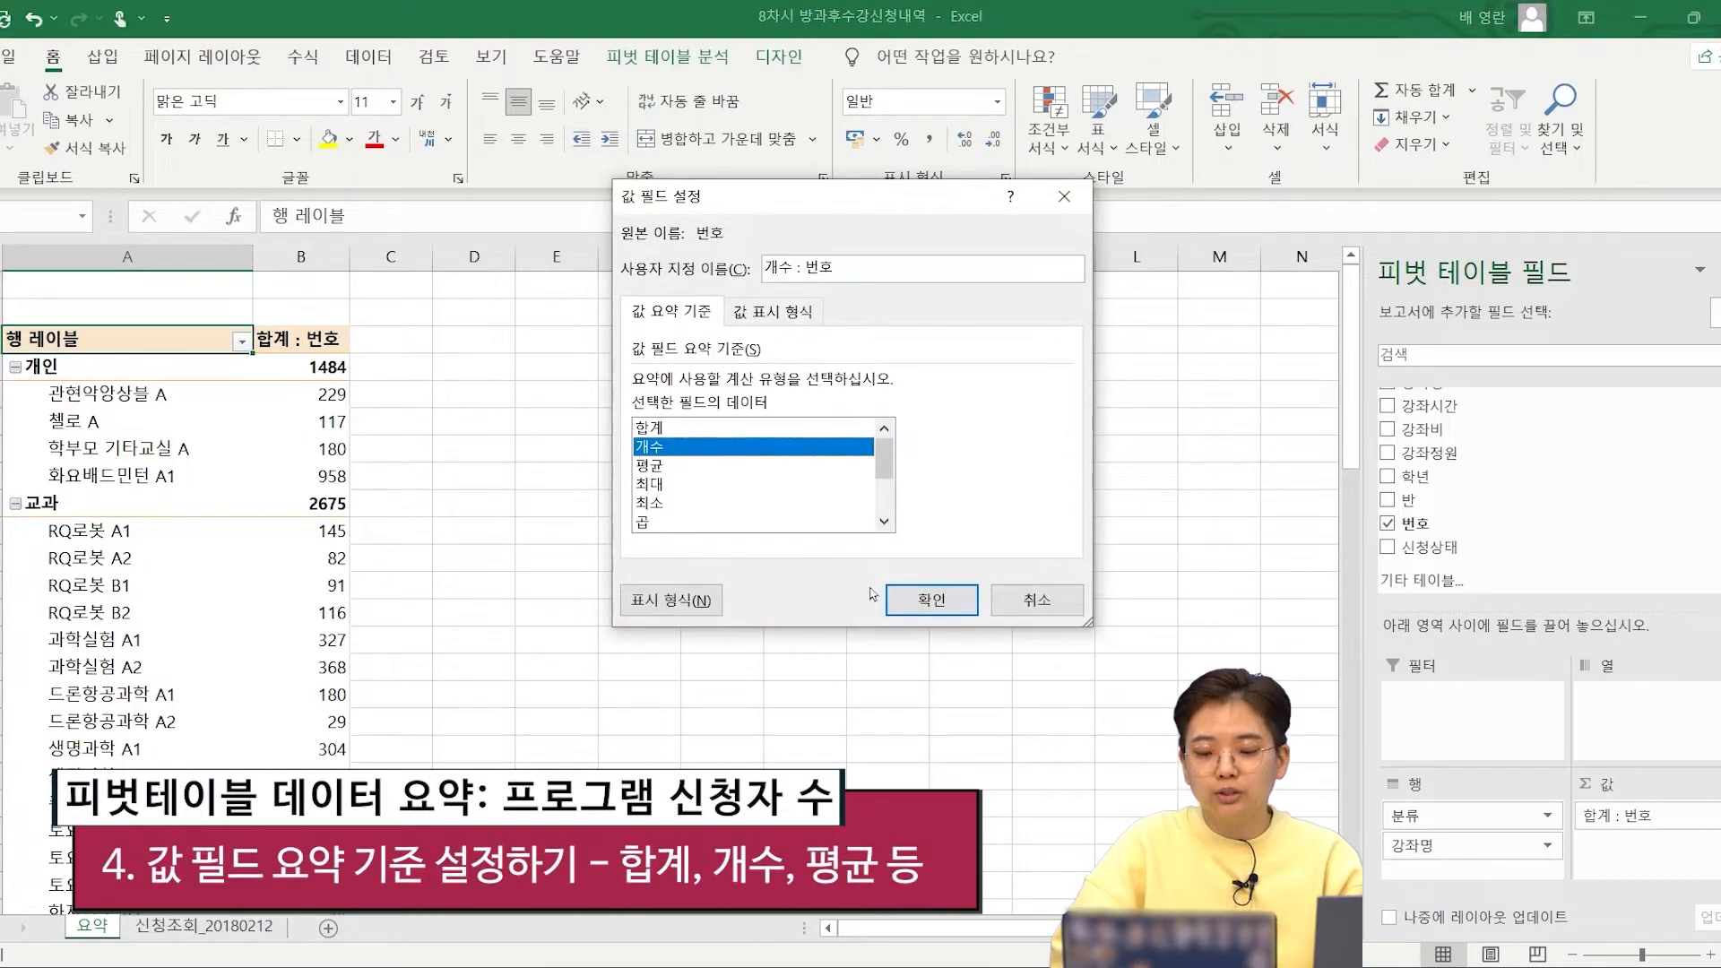
click(893, 597)
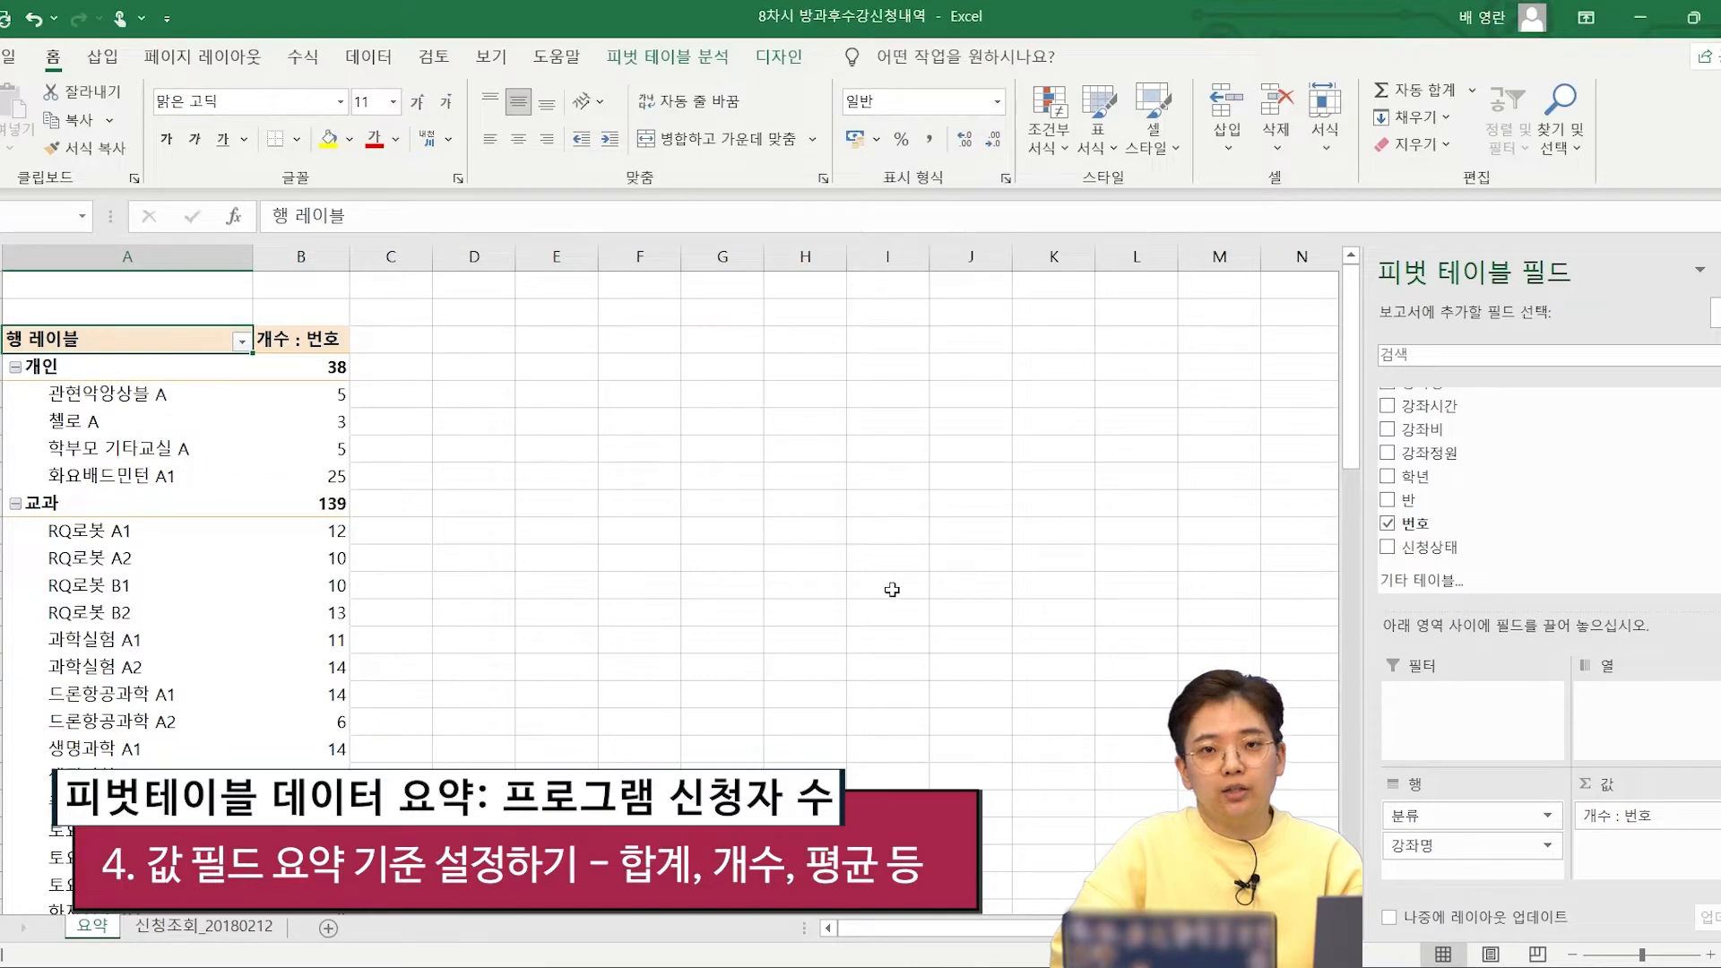
Step: Review the applicant counts for the 개인 category's courses and for the 교과 category
key(Down)
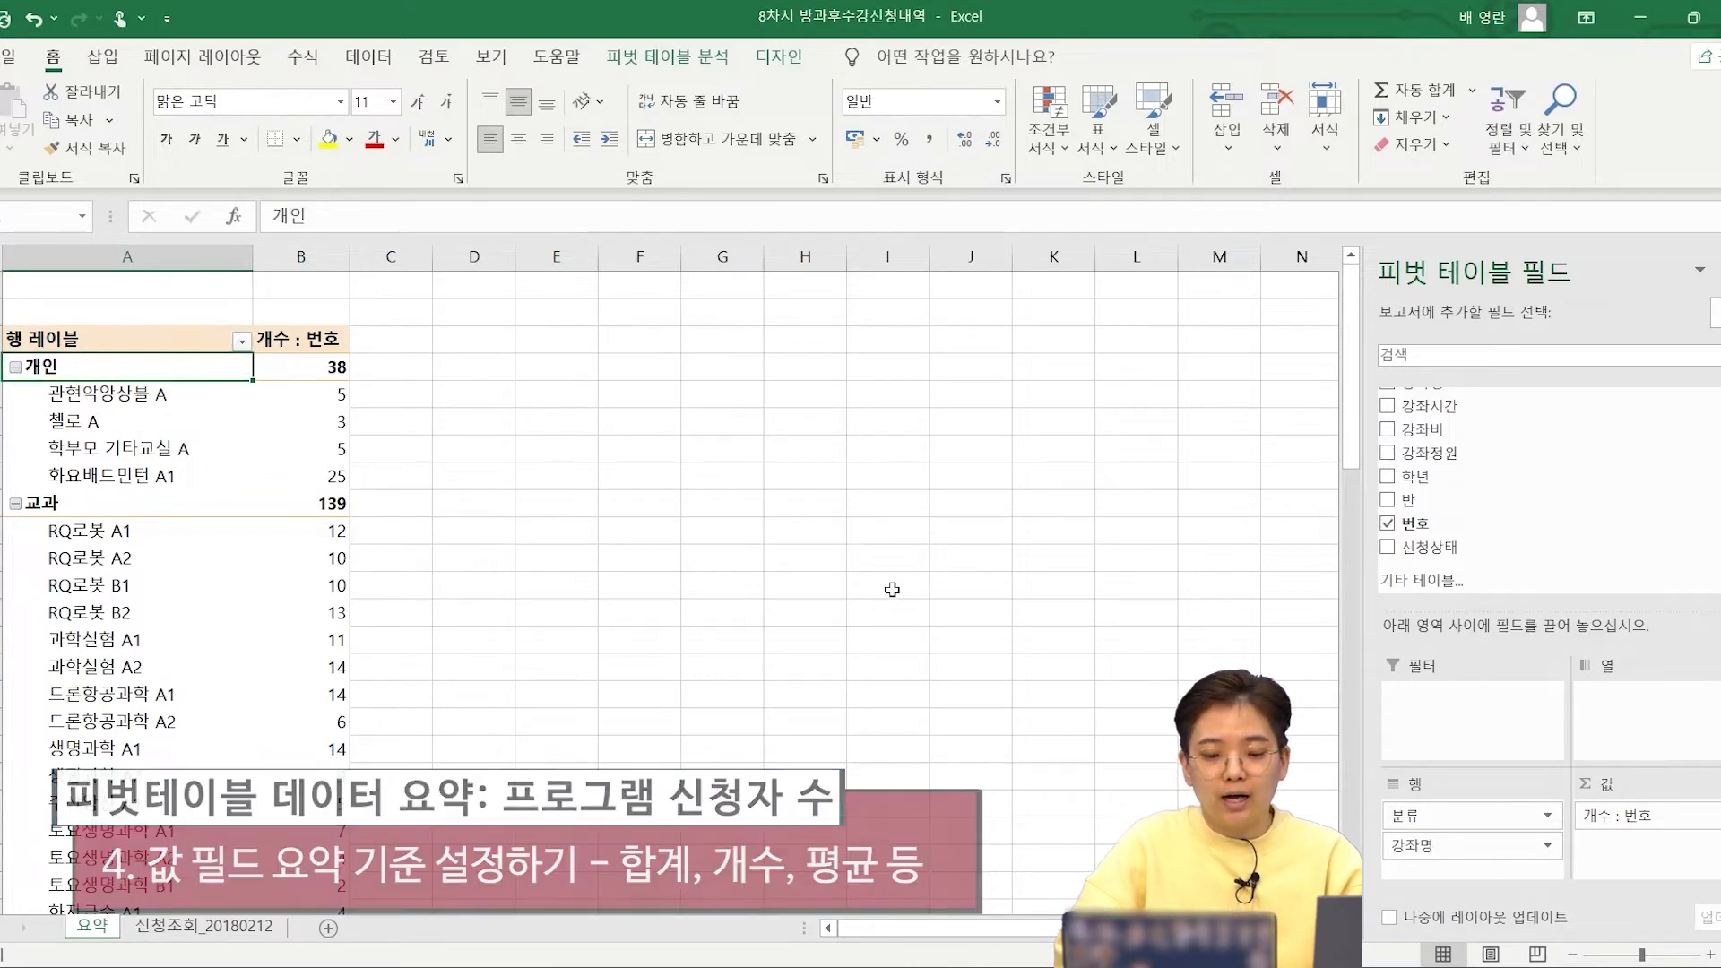
key(Right)
key(Down)
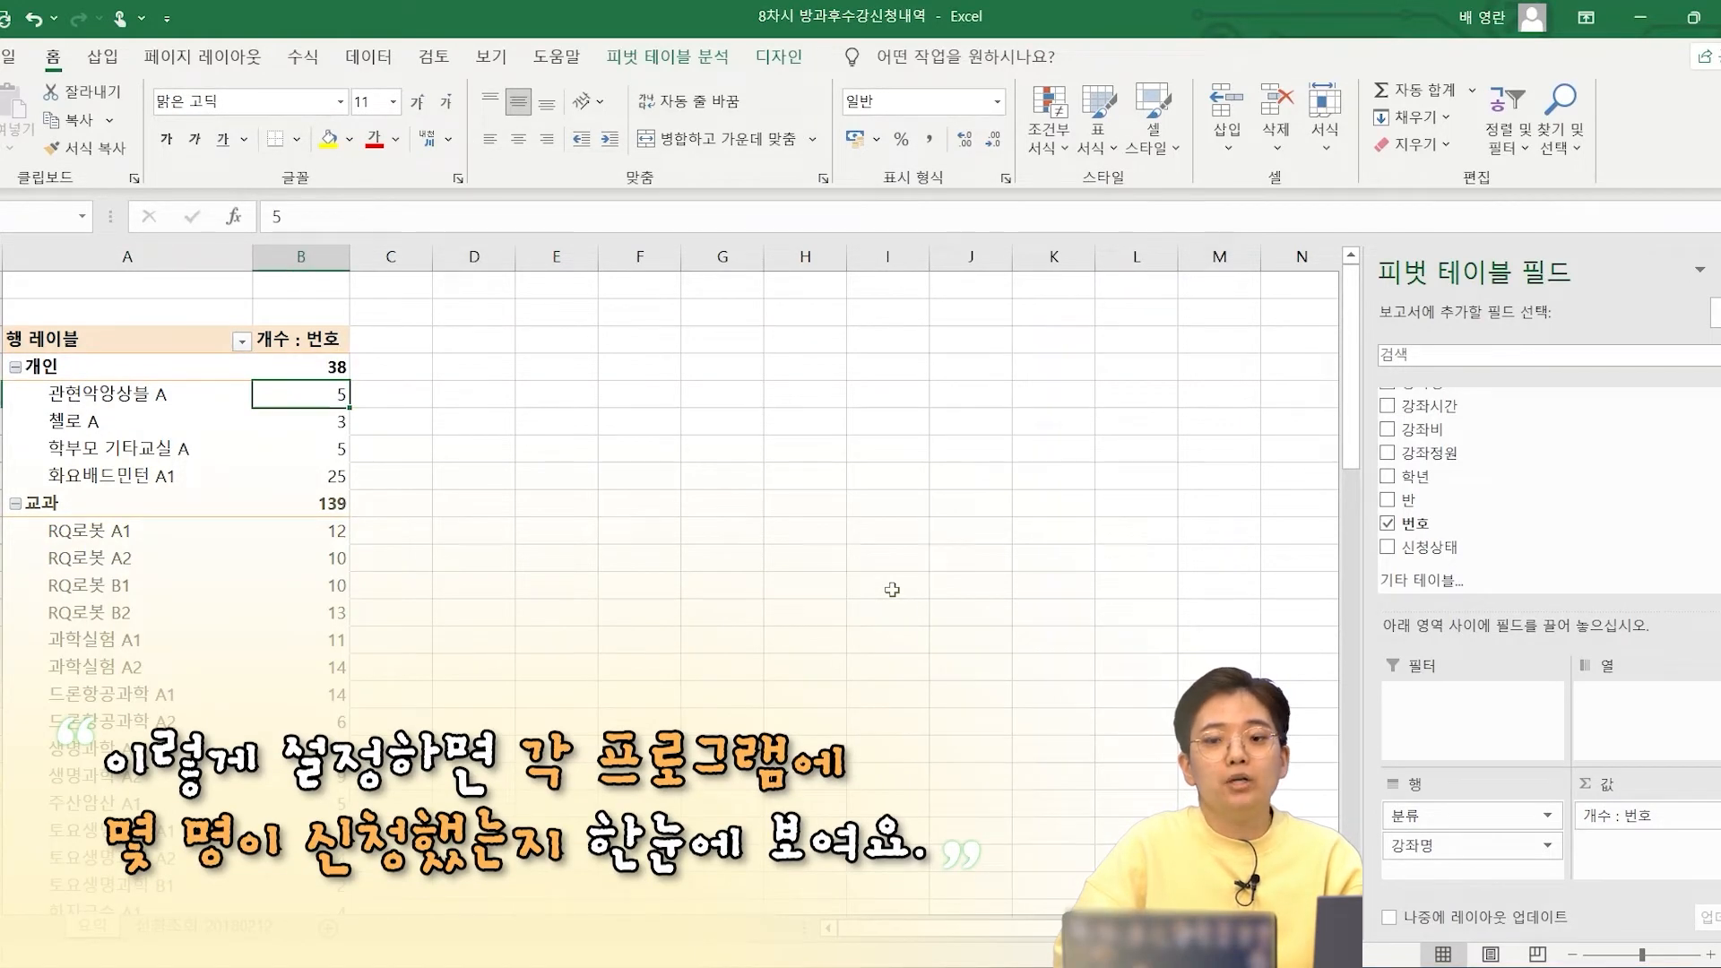
key(Down)
key(Down)
key(Down)
key(Down)
key(Down)
key(Down)
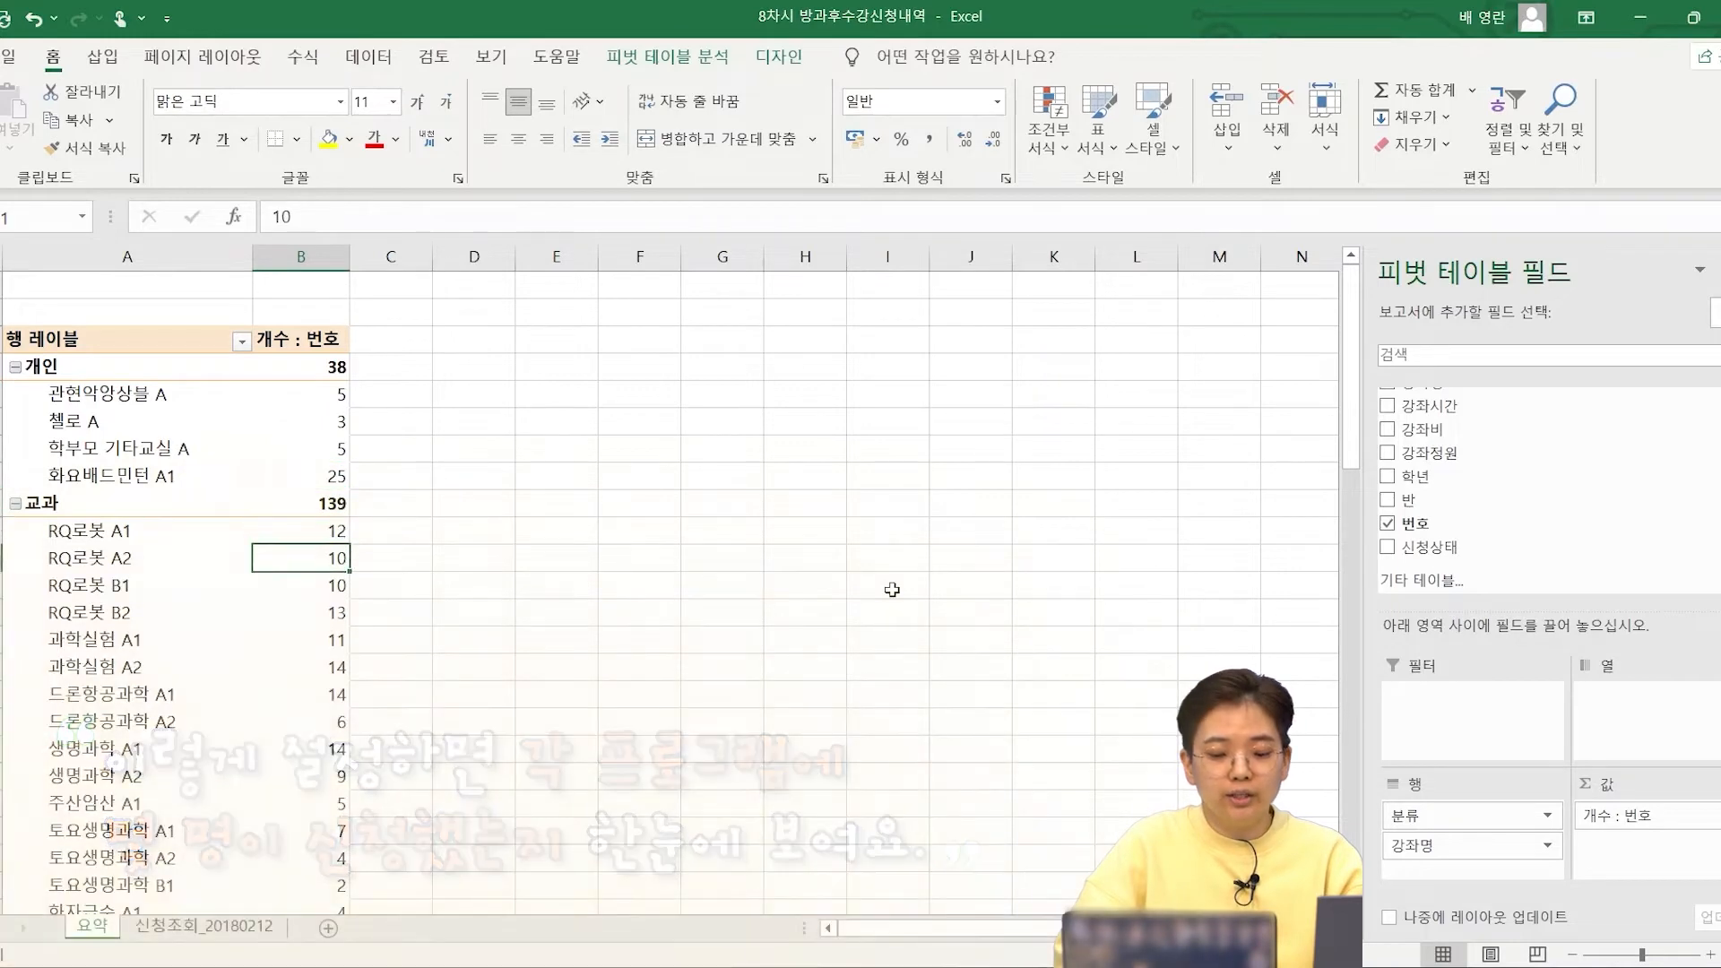
key(Left)
key(Up)
key(Up)
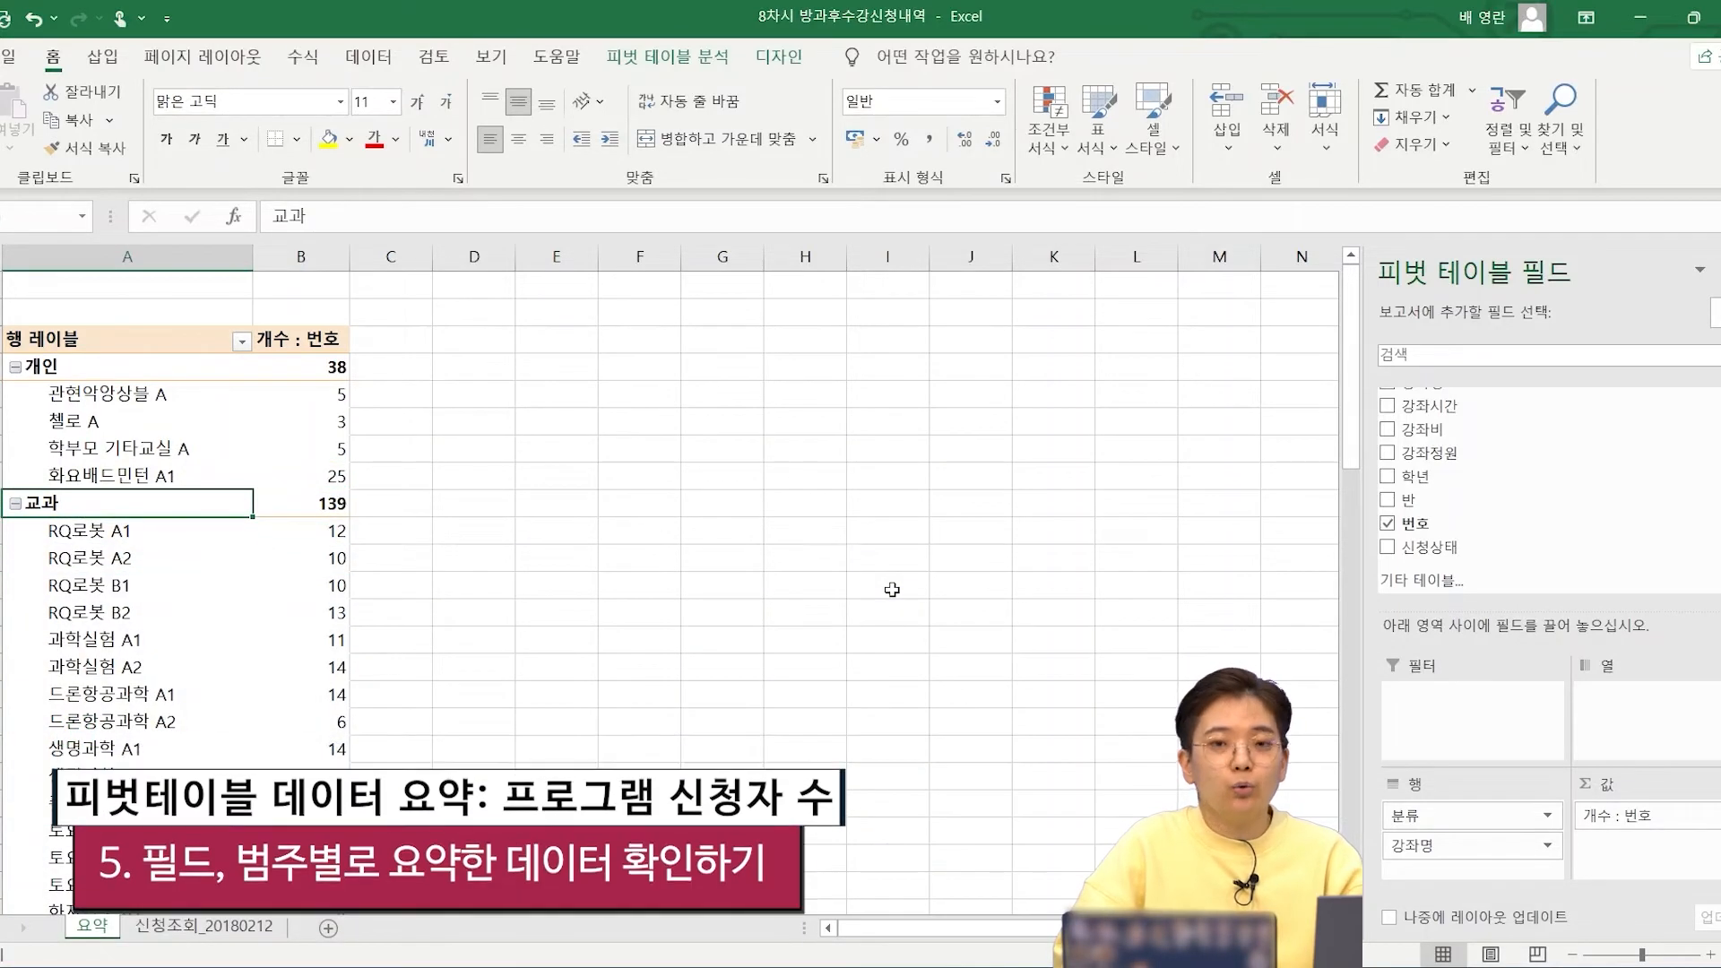
key(Right)
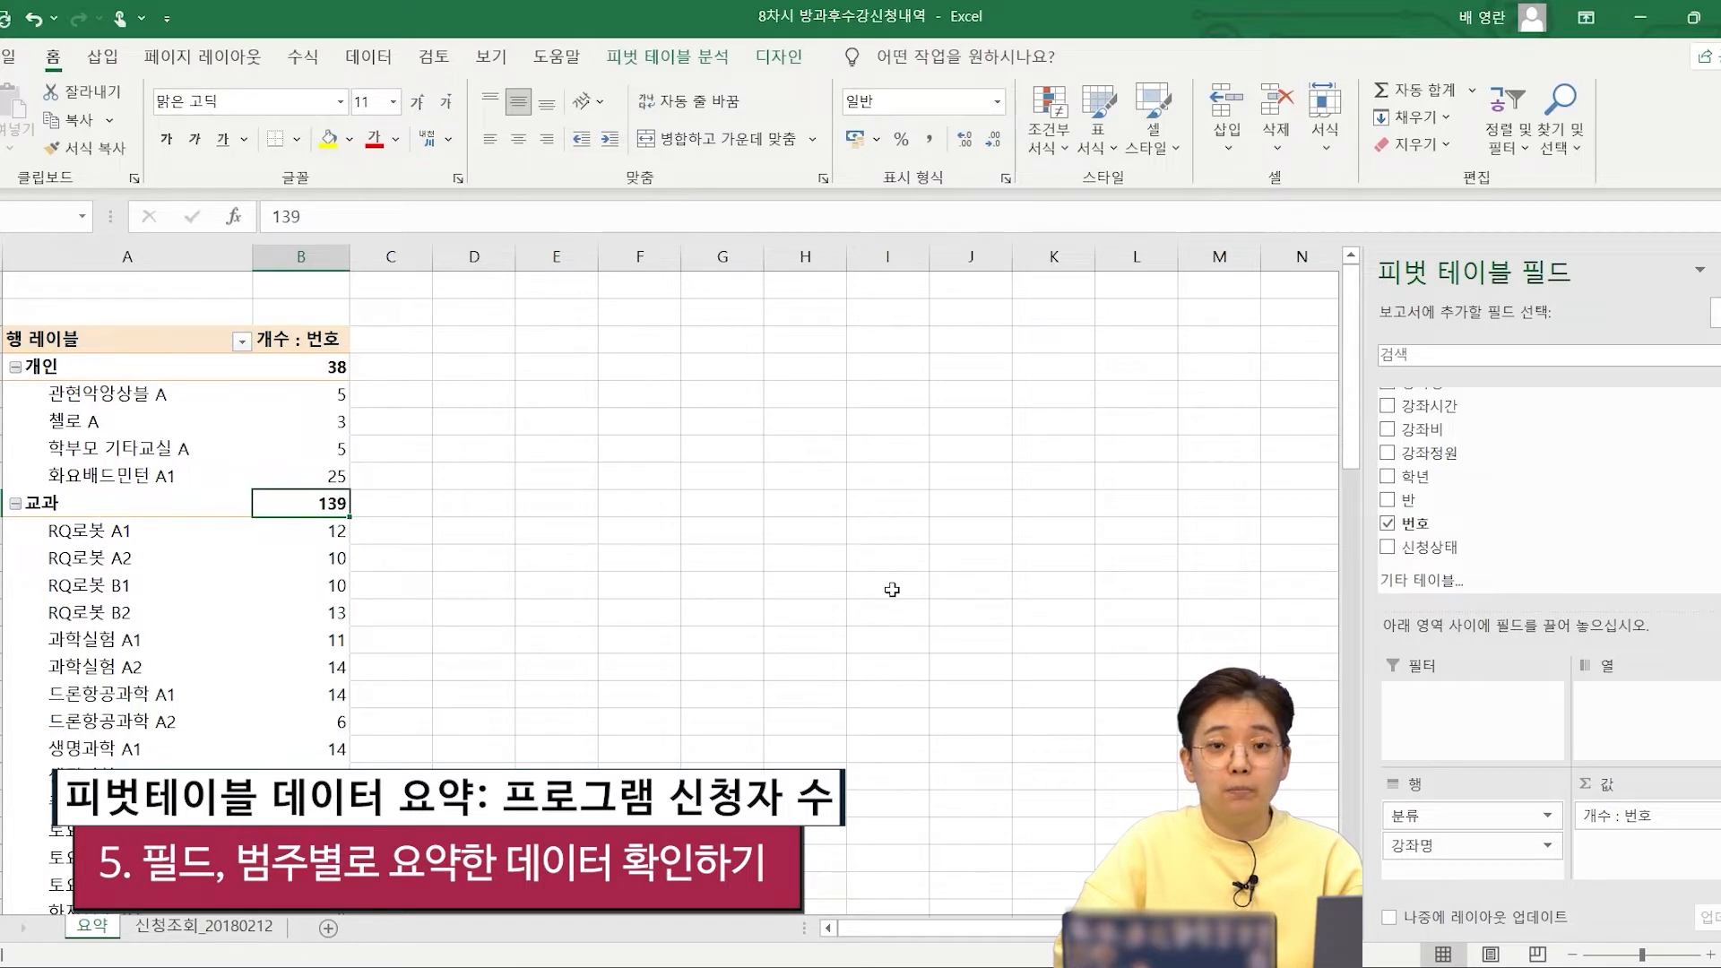
Step: Examine the applicant counts of the individual RQ로봇 courses under 교과
key(Down)
key(Left)
key(Down)
key(Down)
key(Up)
key(Down)
key(Down)
key(Right)
key(Up)
key(Up)
key(Up)
key(Down)
key(Down)
key(Up)
key(Down)
key(Up)
key(Down)
key(Down)
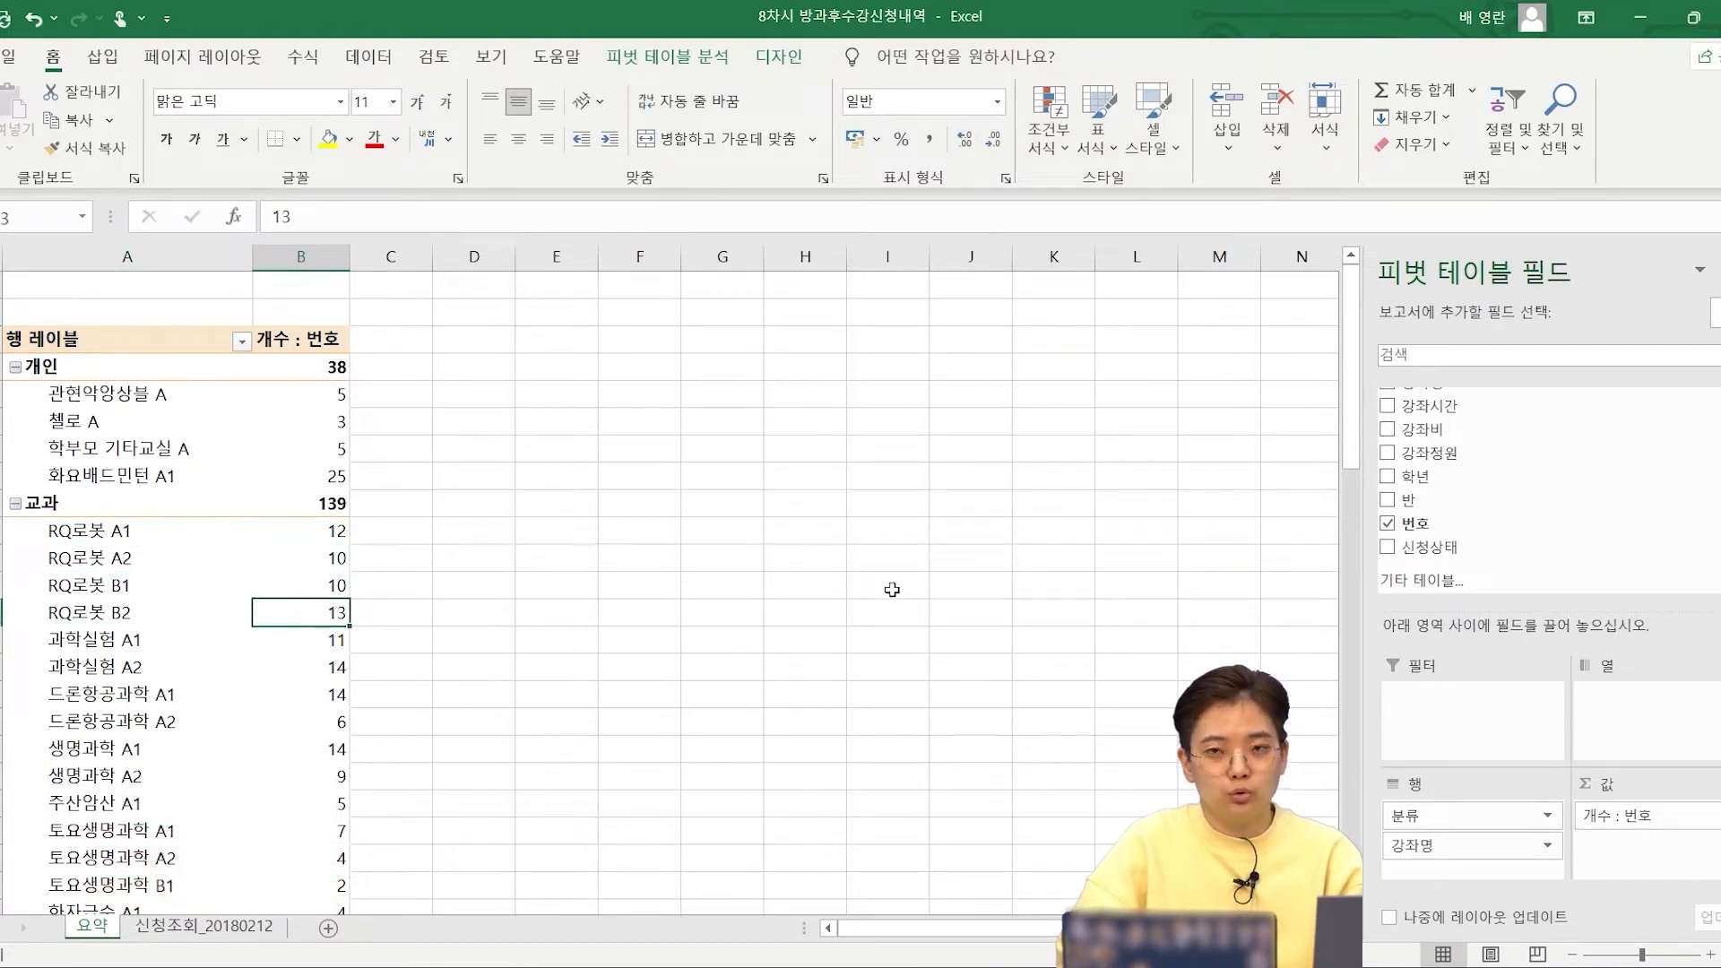
key(Up)
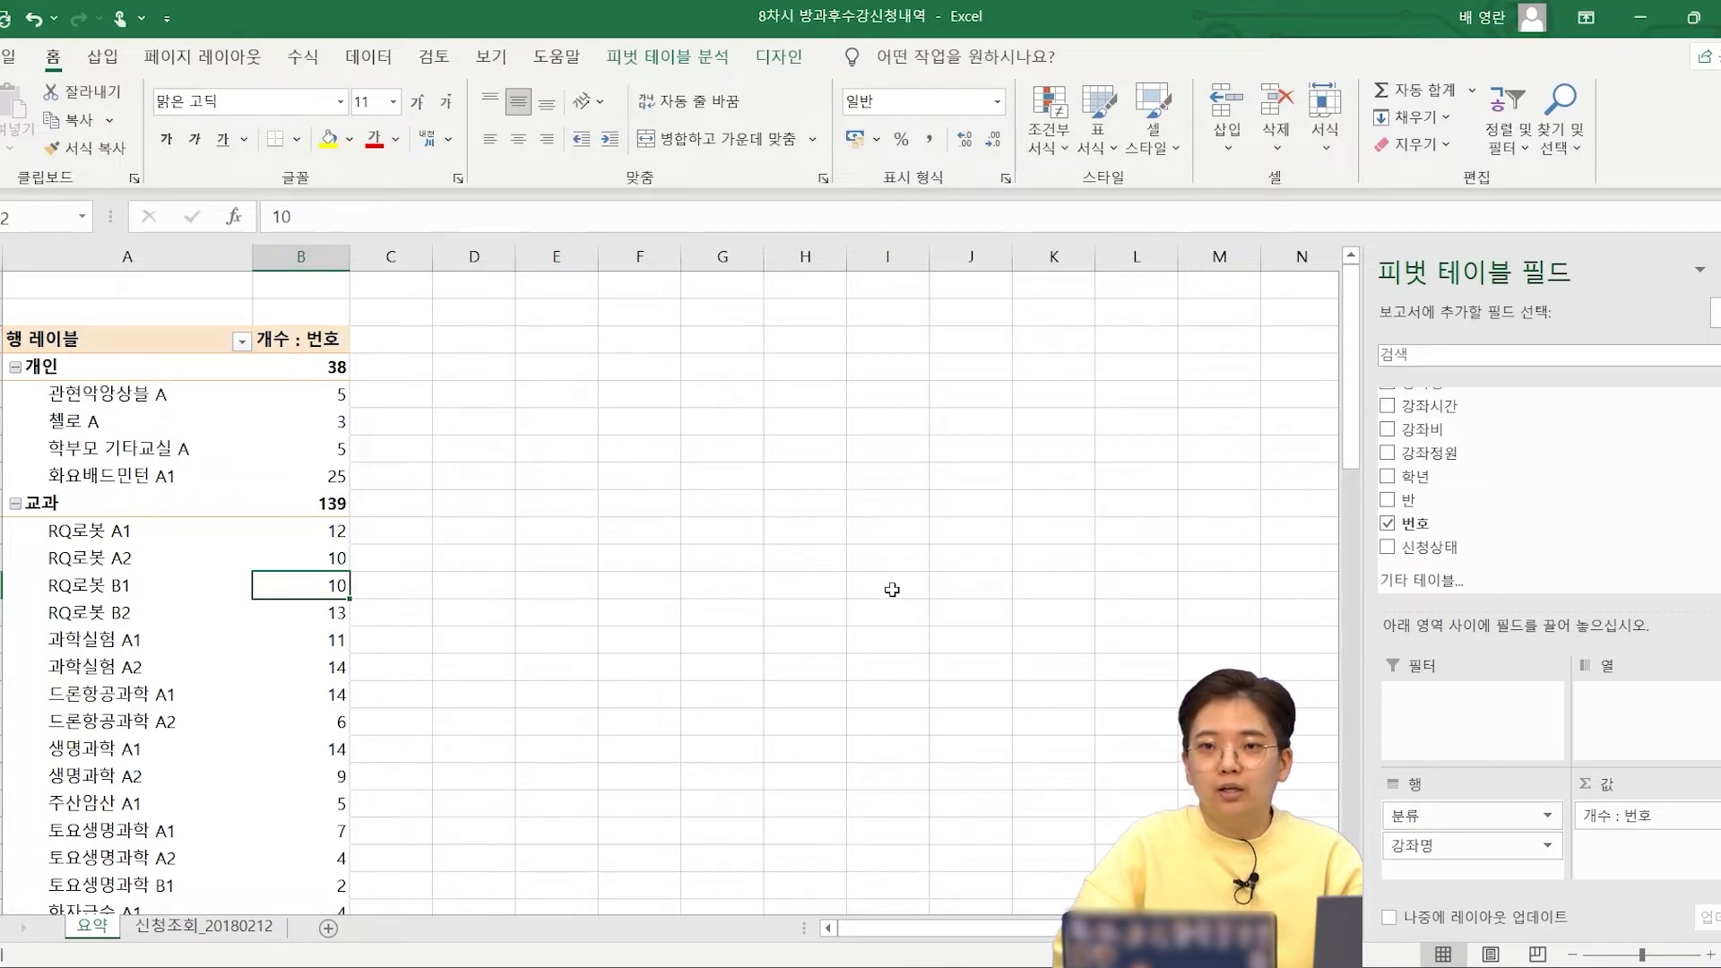
Step: Remove the 강좌명 field from the pivot table and check the applicant counts per category
scroll(1708, 462, up, 2)
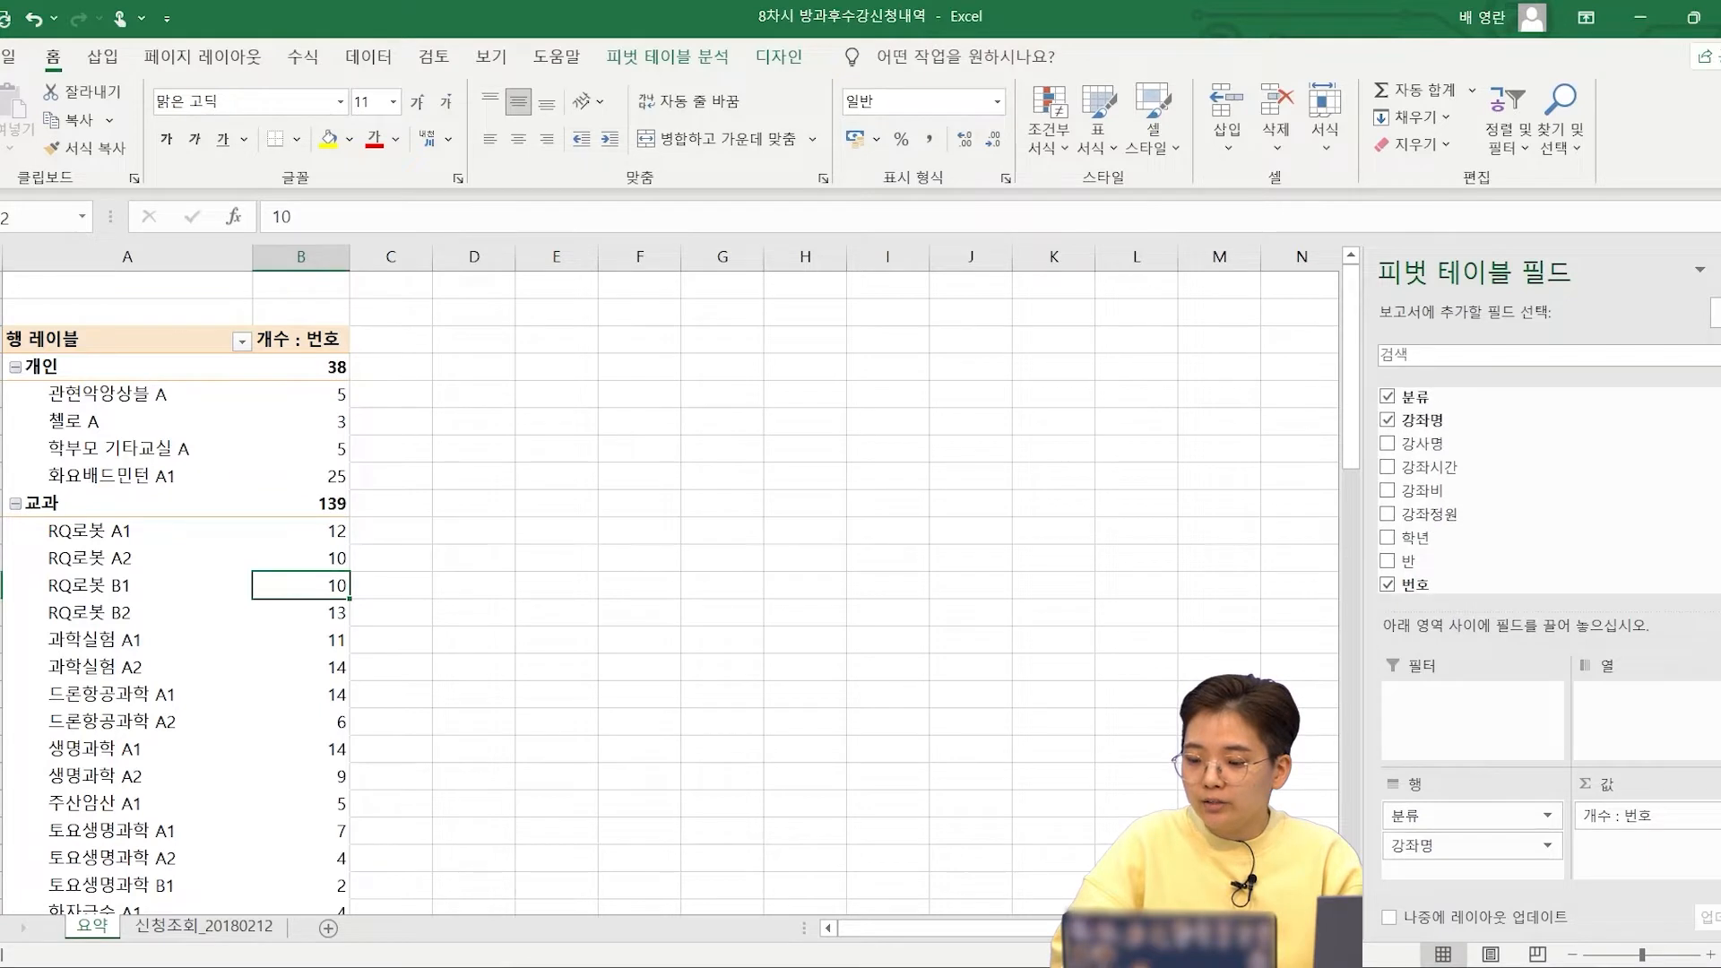
click(1387, 420)
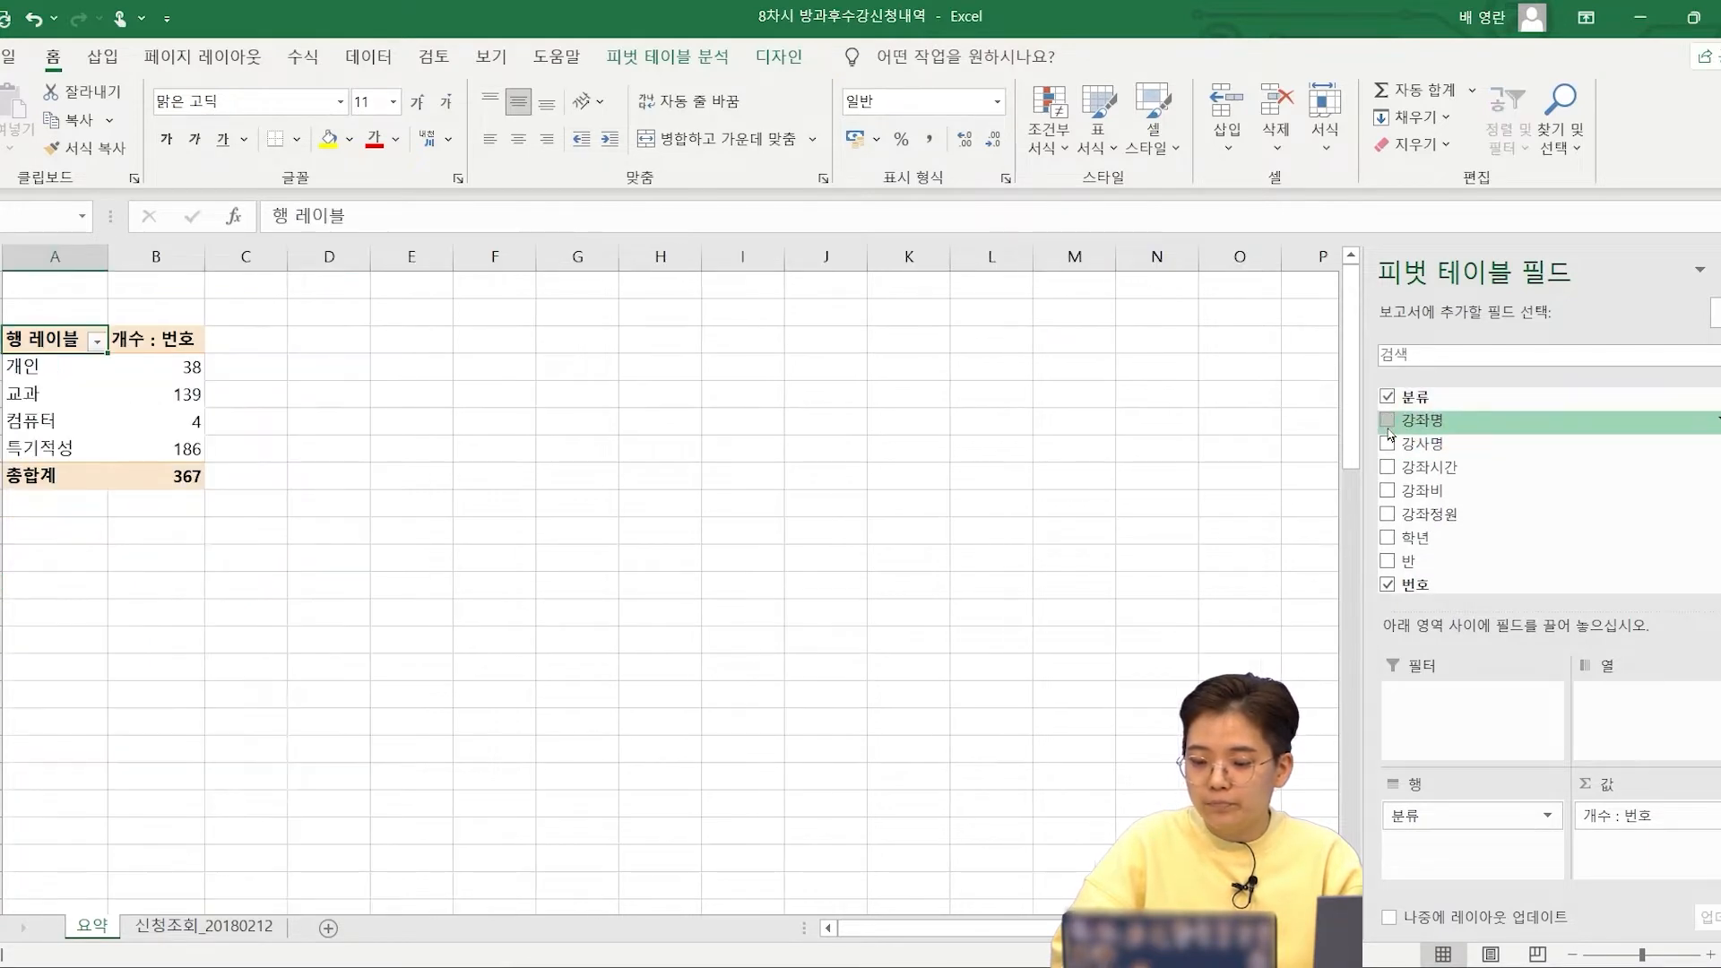
key(Down)
key(Down)
key(Down)
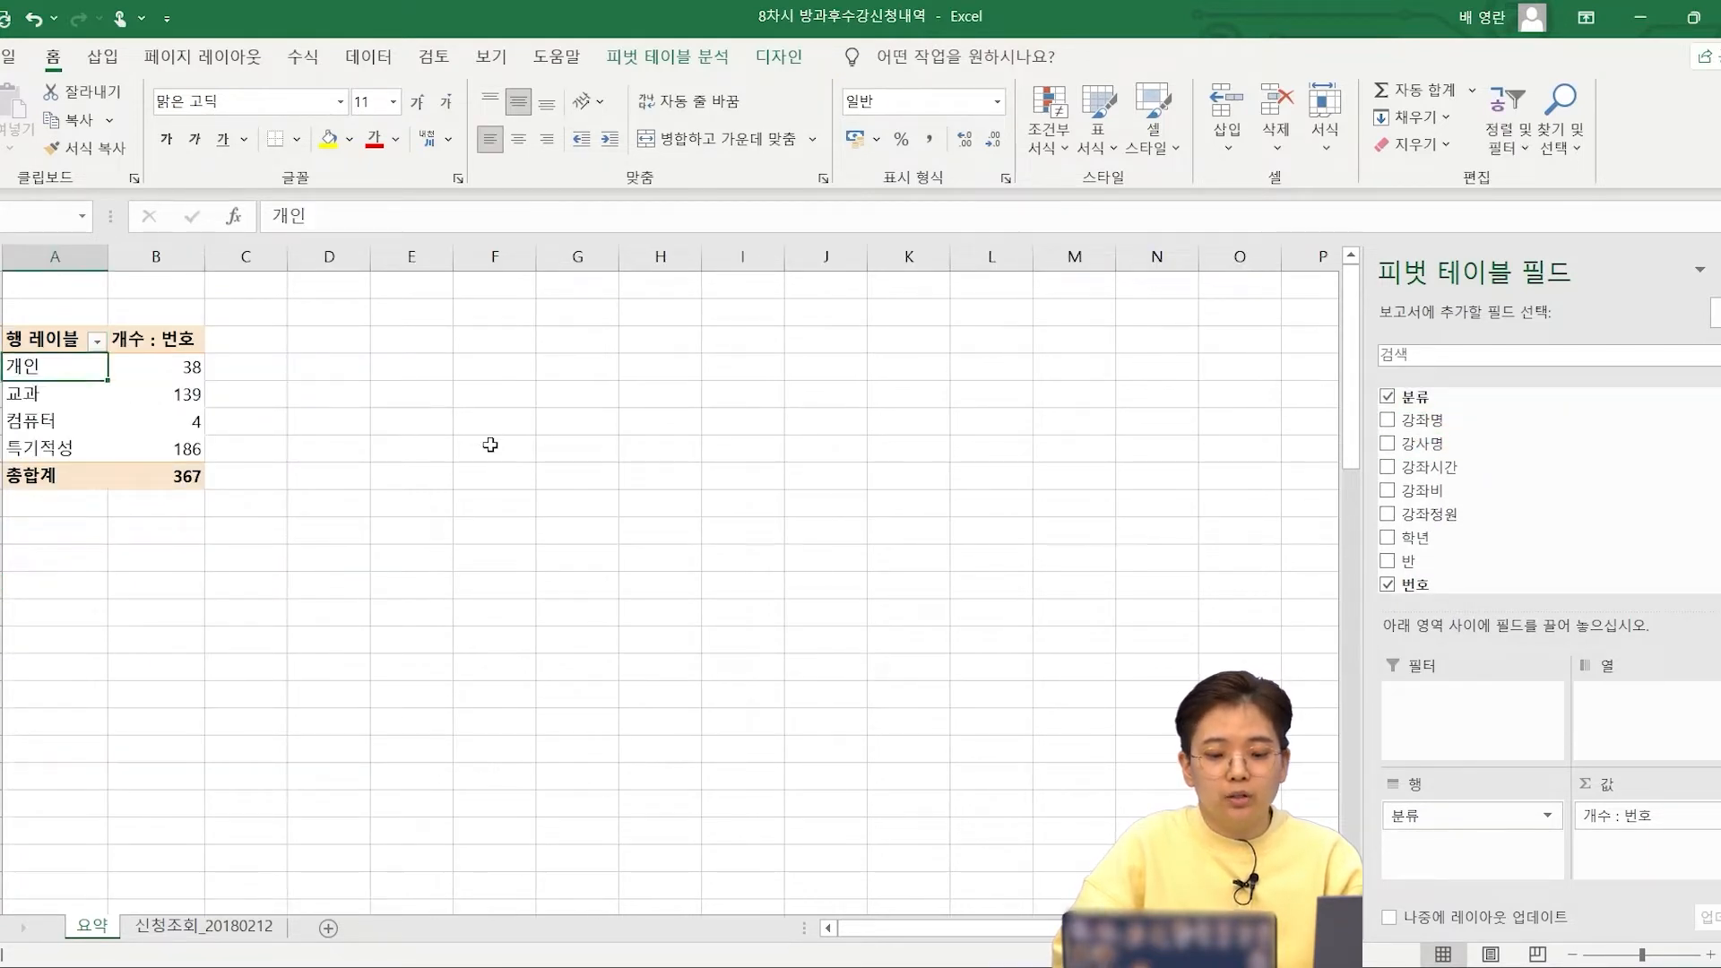
key(Right)
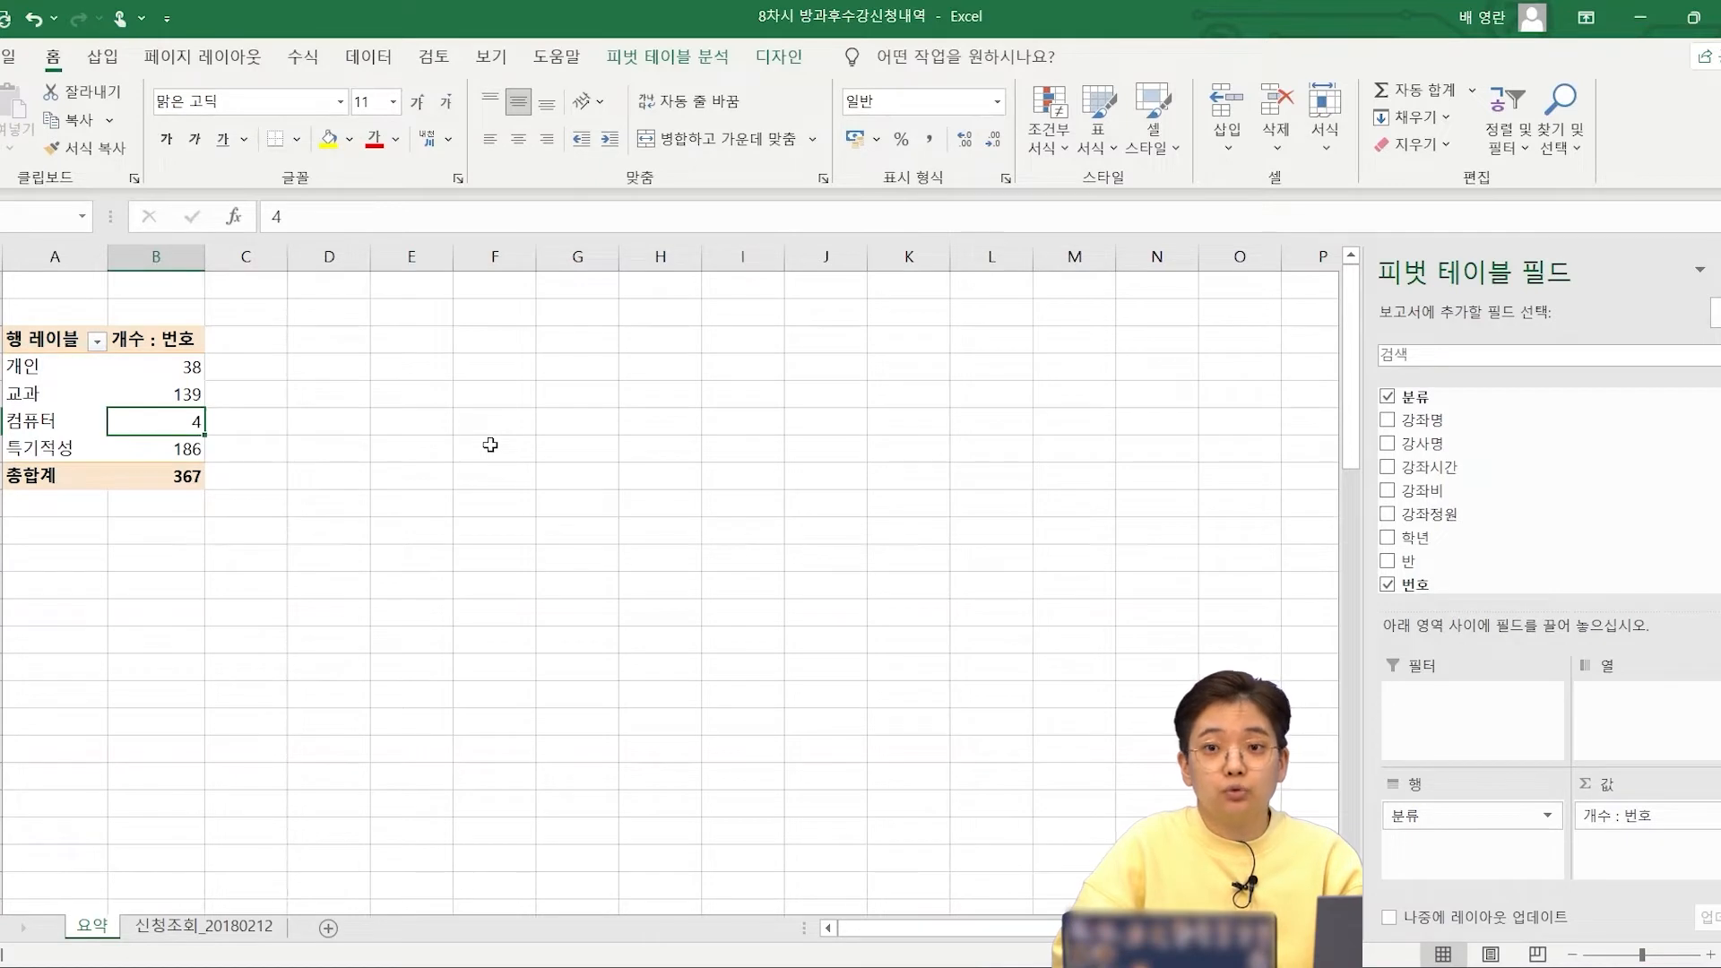
Step: Add the 강사명 field to the pivot table's rows under 분류 and review the applicant counts per instructor
click(1388, 445)
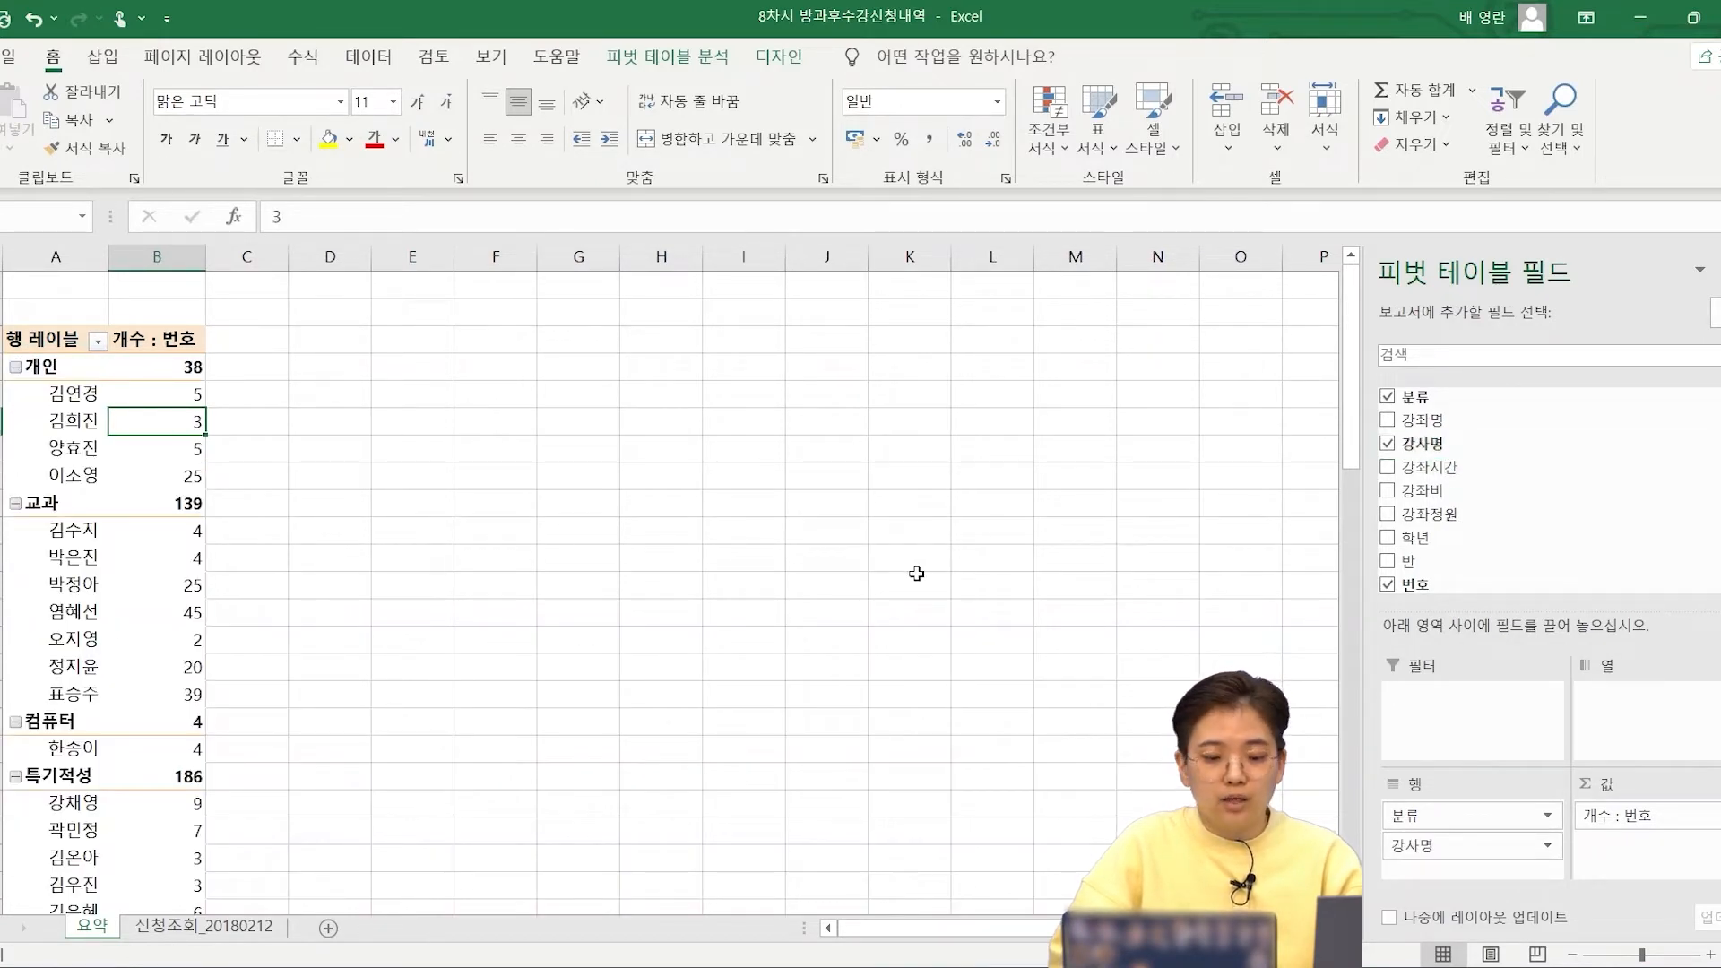
key(Up)
key(Down)
key(Down)
key(Down)
key(Down)
key(Down)
key(Down)
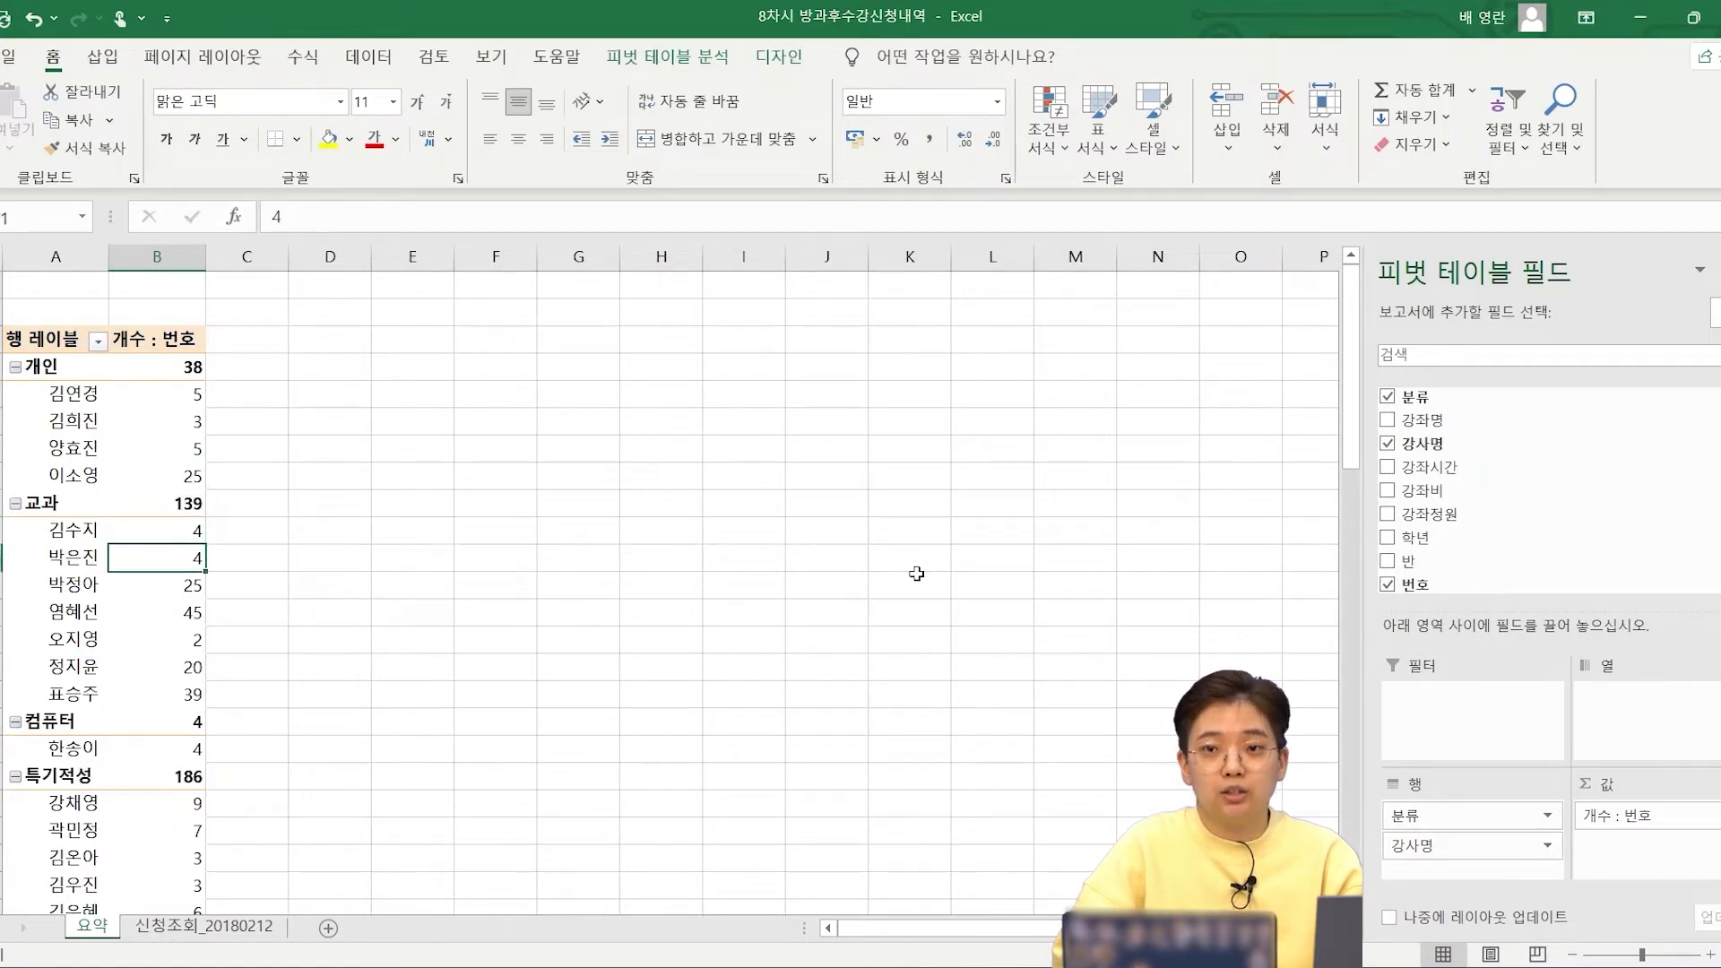
key(Down)
key(Down)
key(Down)
key(Down)
key(Down)
key(Down)
key(Down)
key(Down)
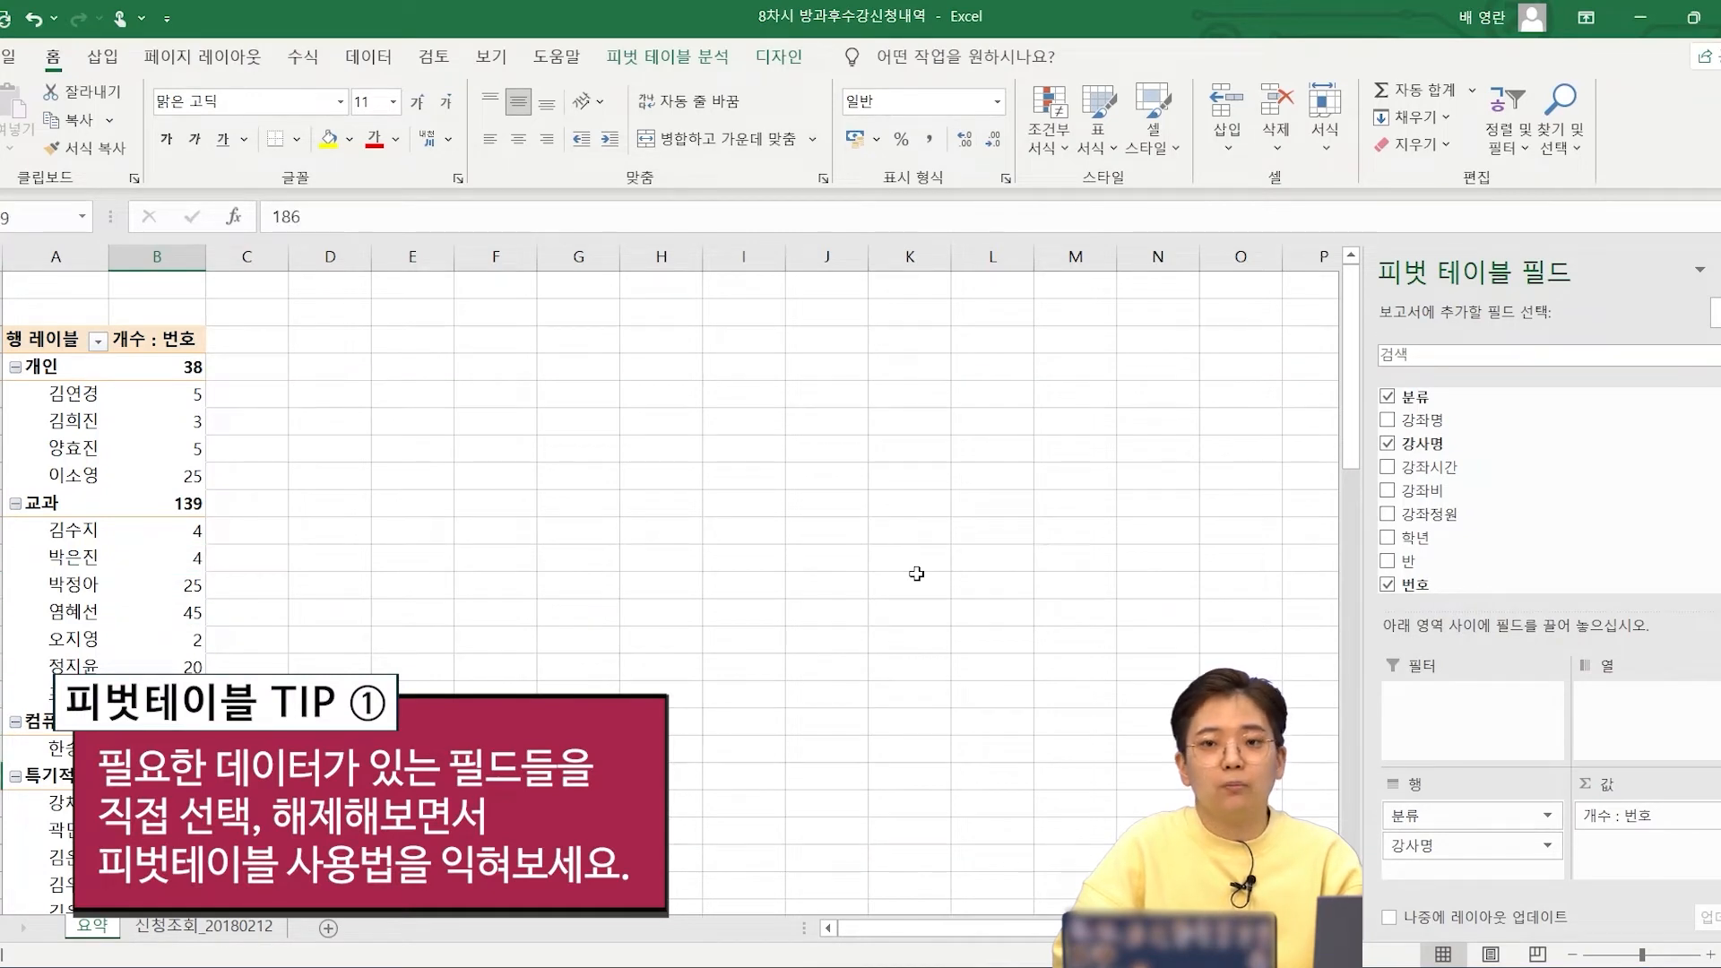
Step: Move the 강사명 field from the pivot table's rows to its columns
drag(1434, 401, 1440, 560)
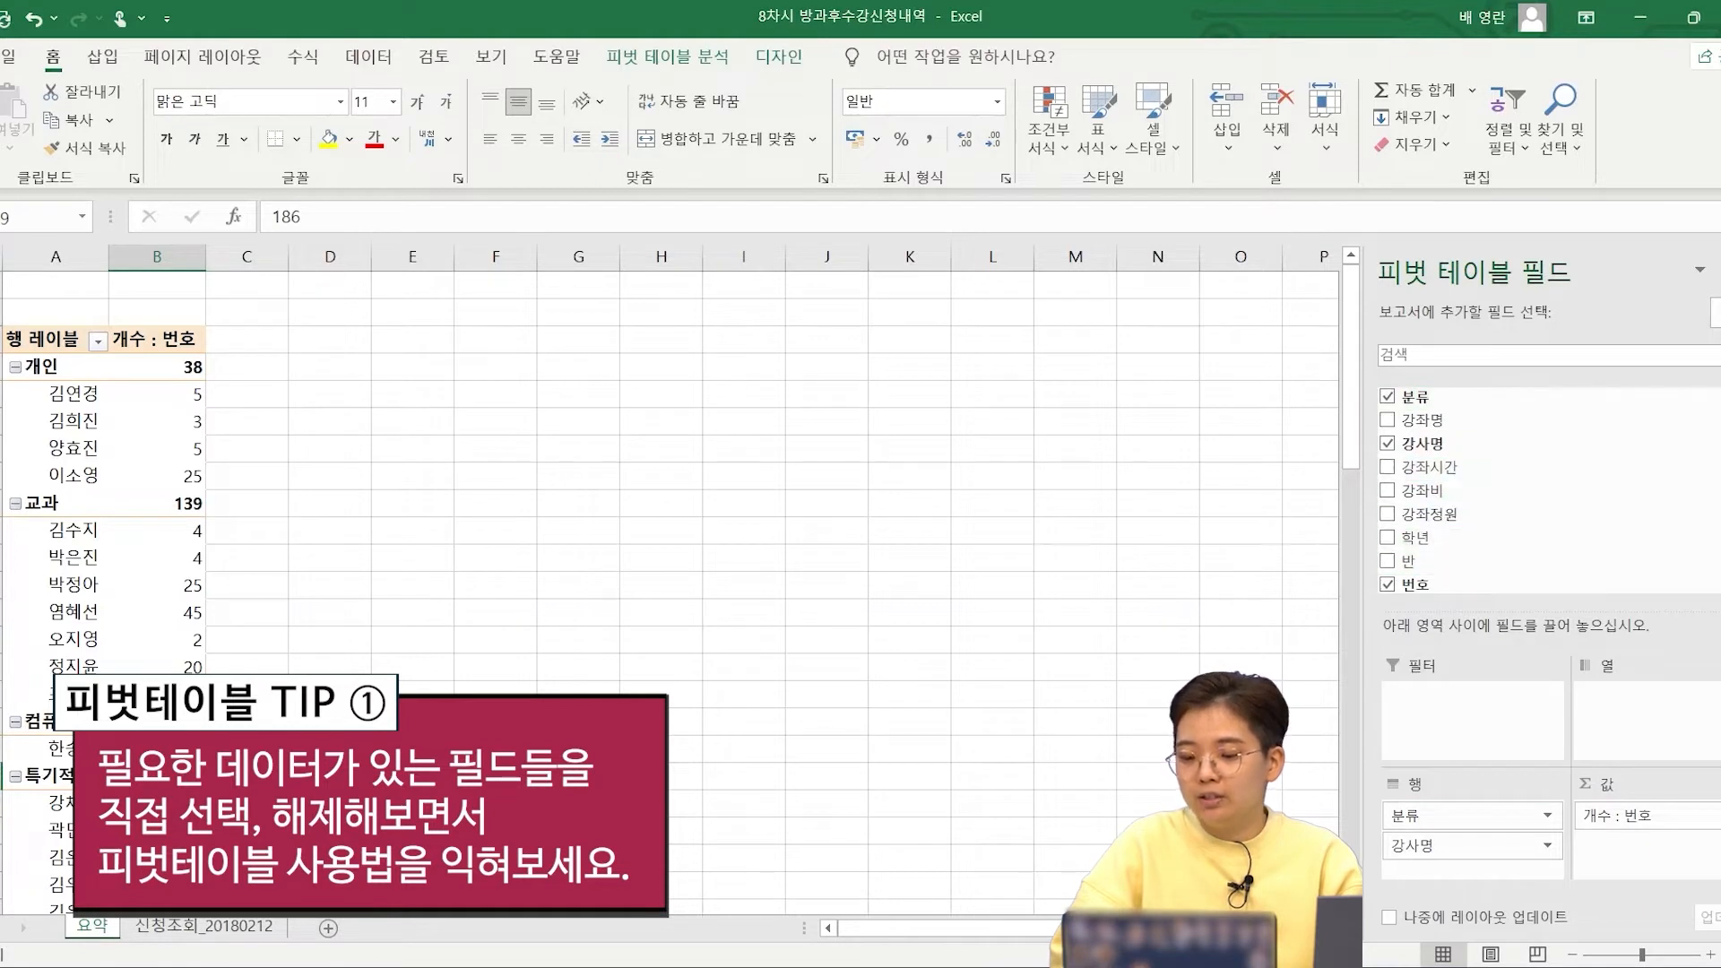
scroll(1434, 484, down, 1)
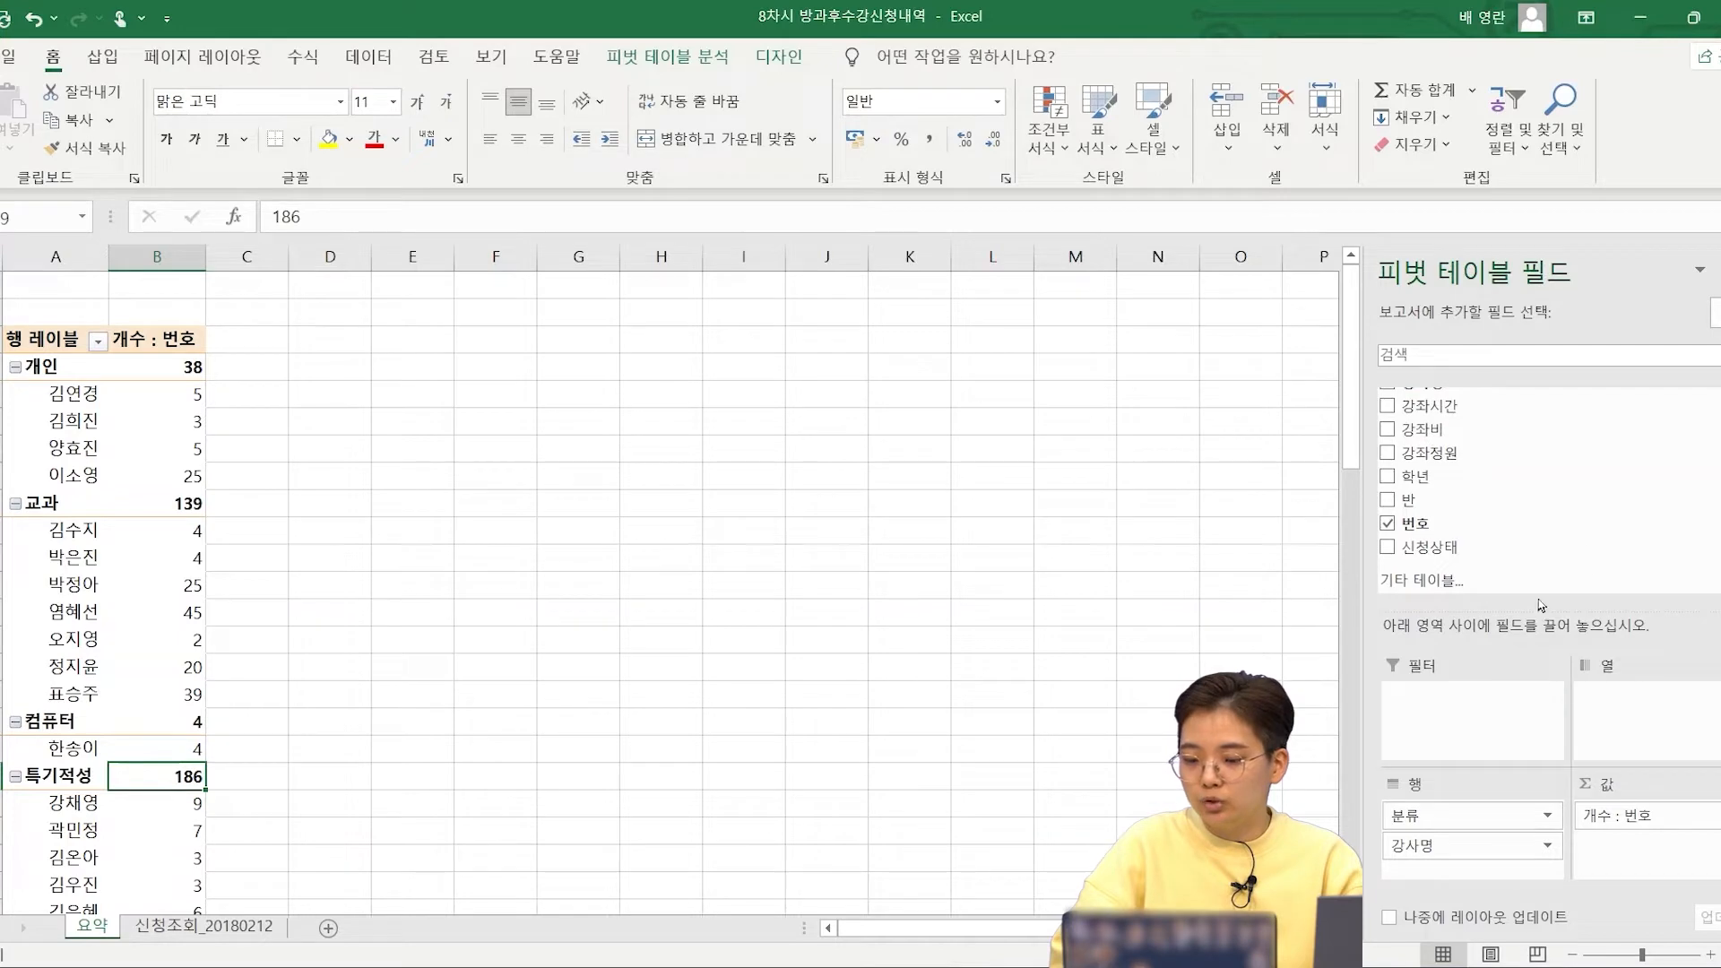
drag(1449, 855, 1622, 703)
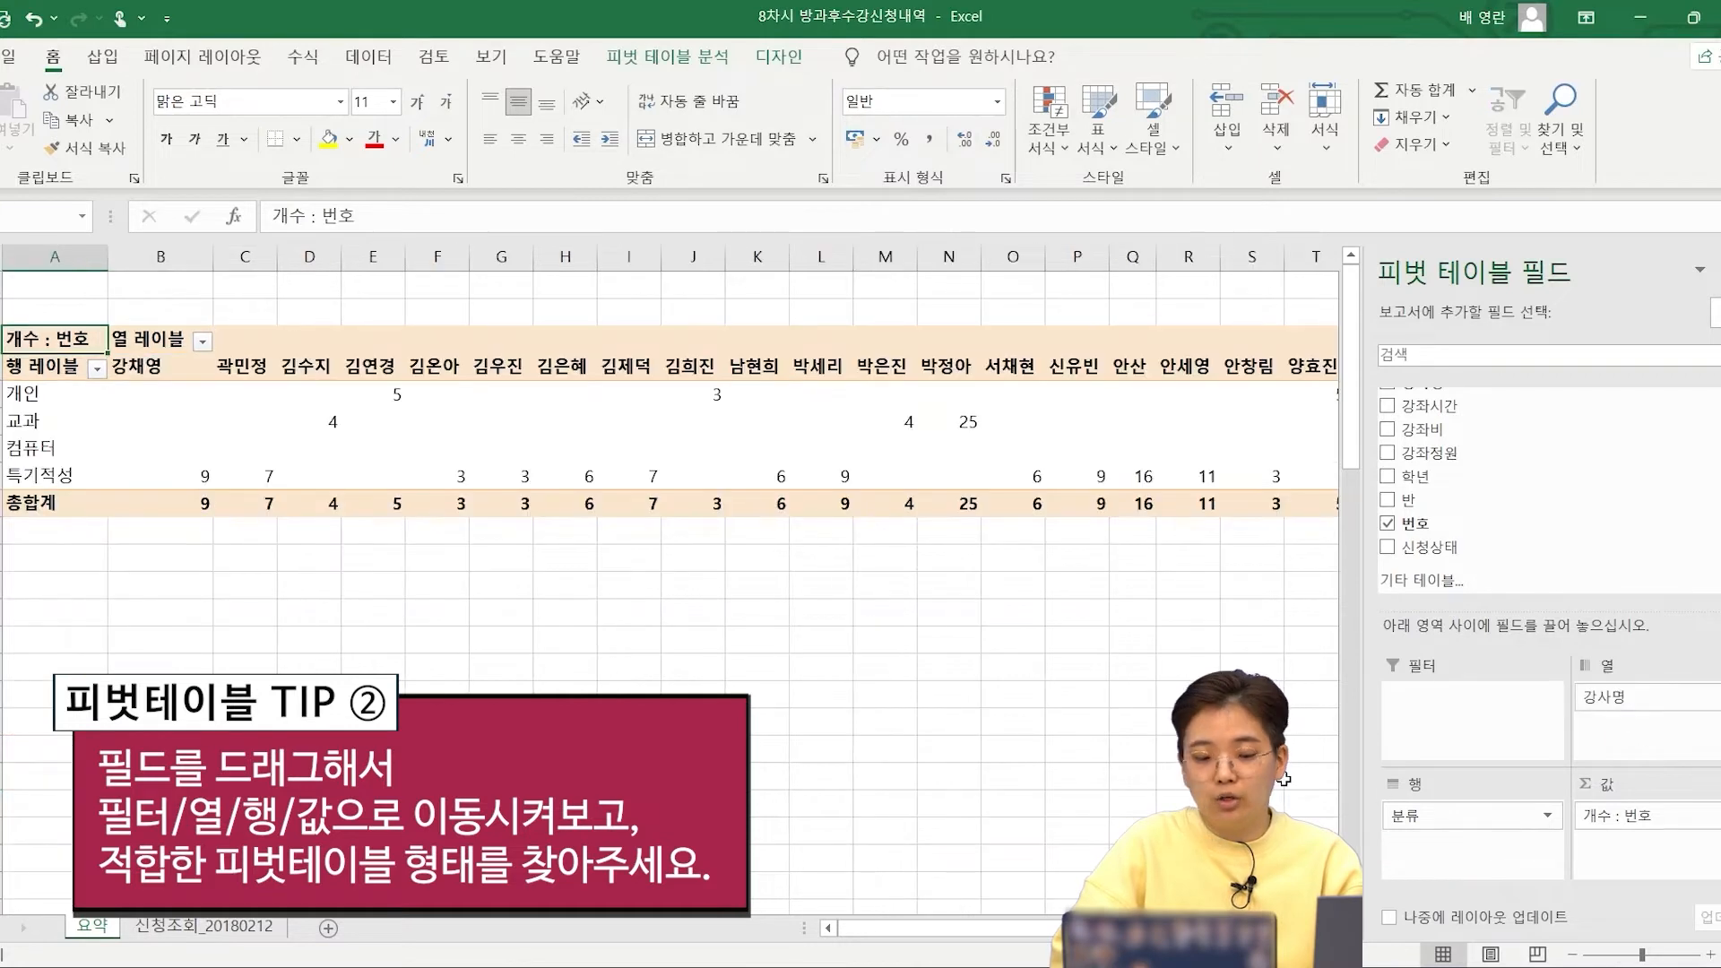
Step: Check the 분류 categories listed as row labels in the rearranged pivot table
key(Down)
key(Down)
key(Down)
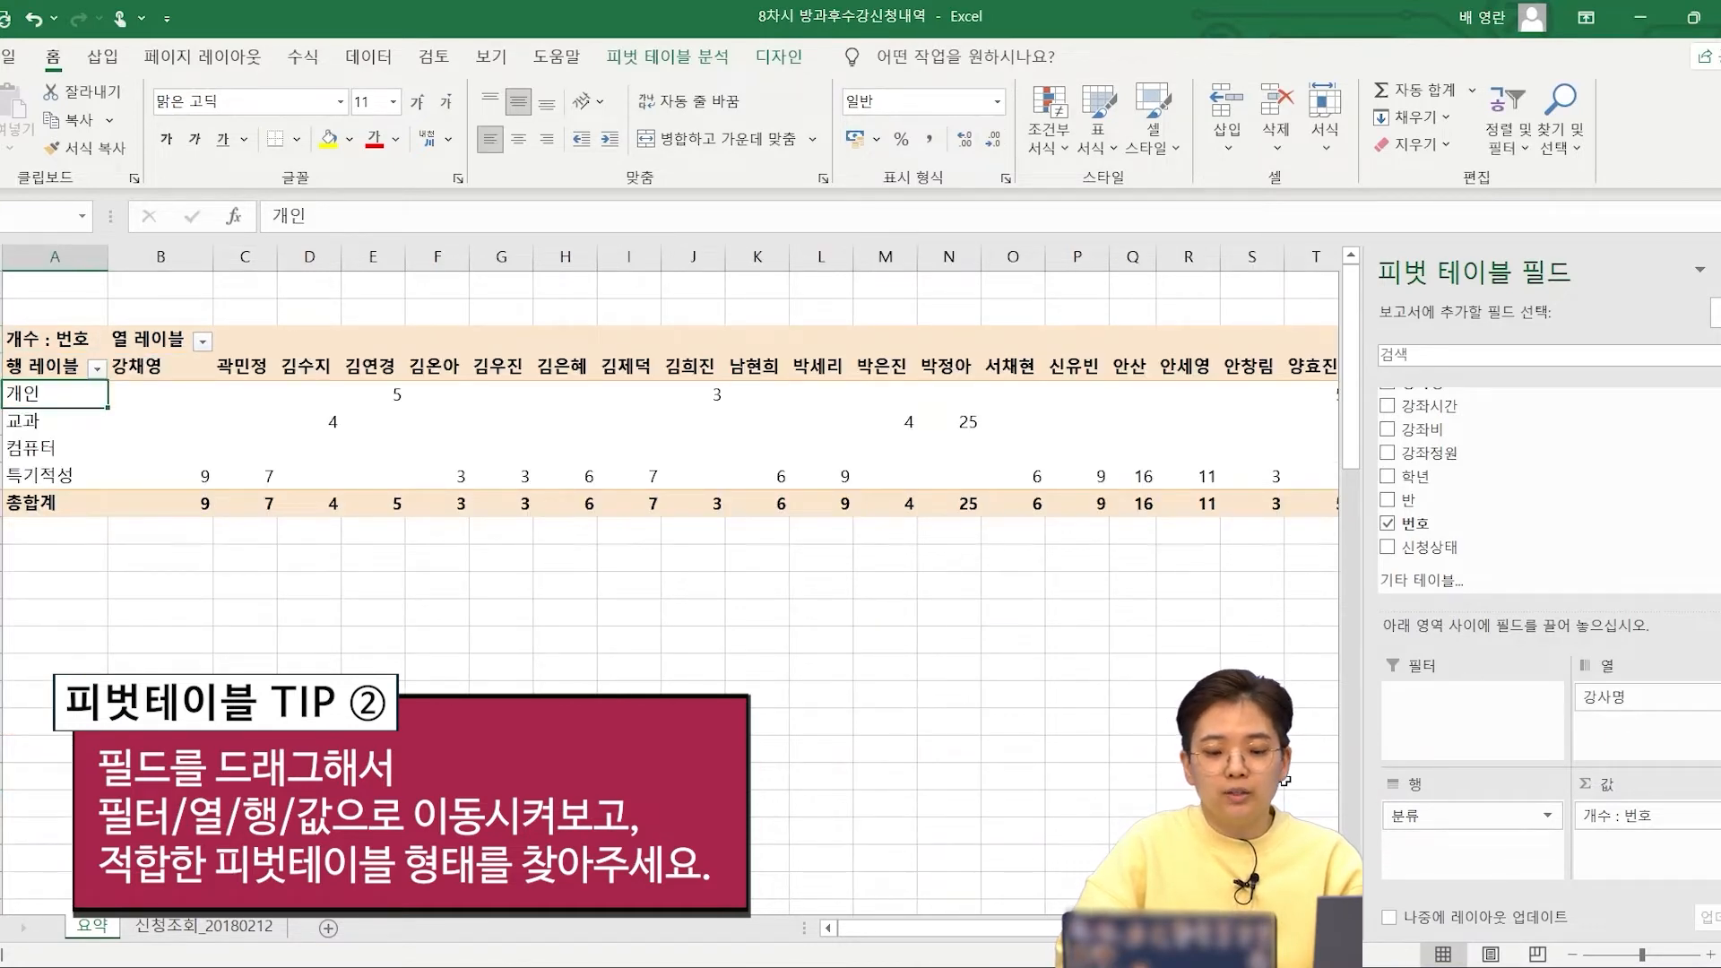
key(Down)
key(Down)
key(Up)
key(Up)
key(Up)
key(Down)
Step: Look through the instructor headings laid out across the pivot table's columns
key(Right)
key(Up)
key(Right)
key(Right)
key(Right)
key(Right)
key(Right)
key(Right)
key(Right)
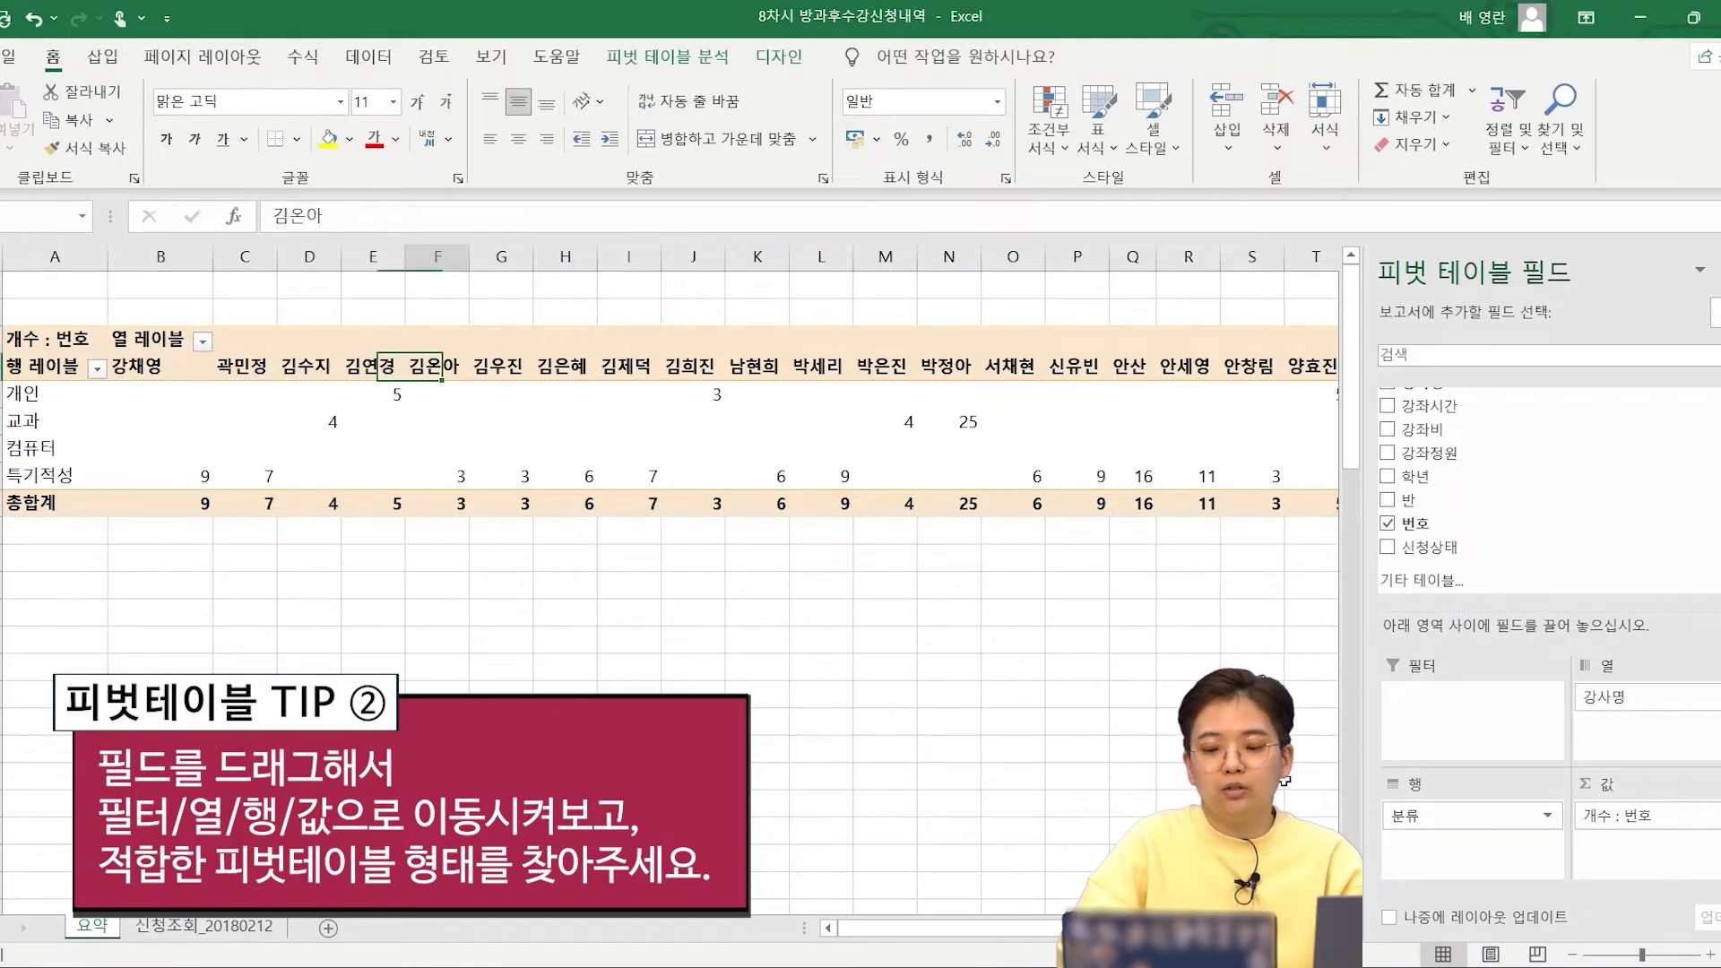
key(Right)
key(Right)
key(Right)
key(Right)
key(Right)
key(Right)
key(Right)
key(Right)
key(Right)
key(Right)
key(Right)
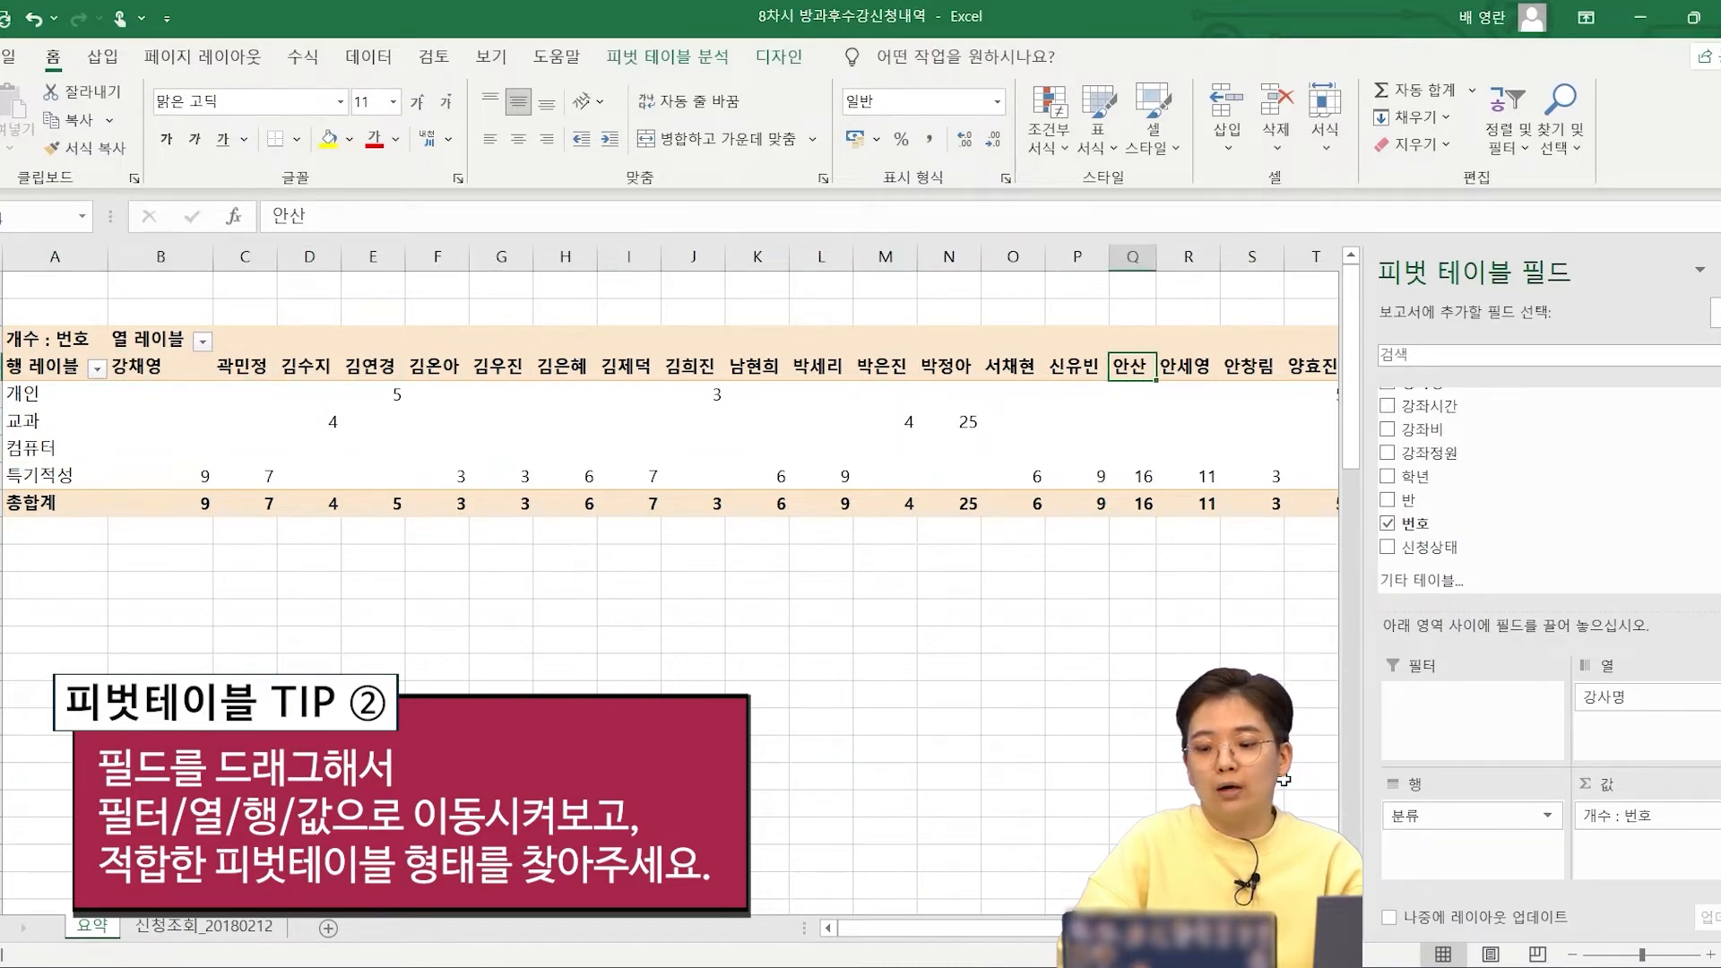
key(Right)
key(Right)
key(Right)
key(Left)
key(Left)
key(Left)
key(Left)
key(Left)
key(Left)
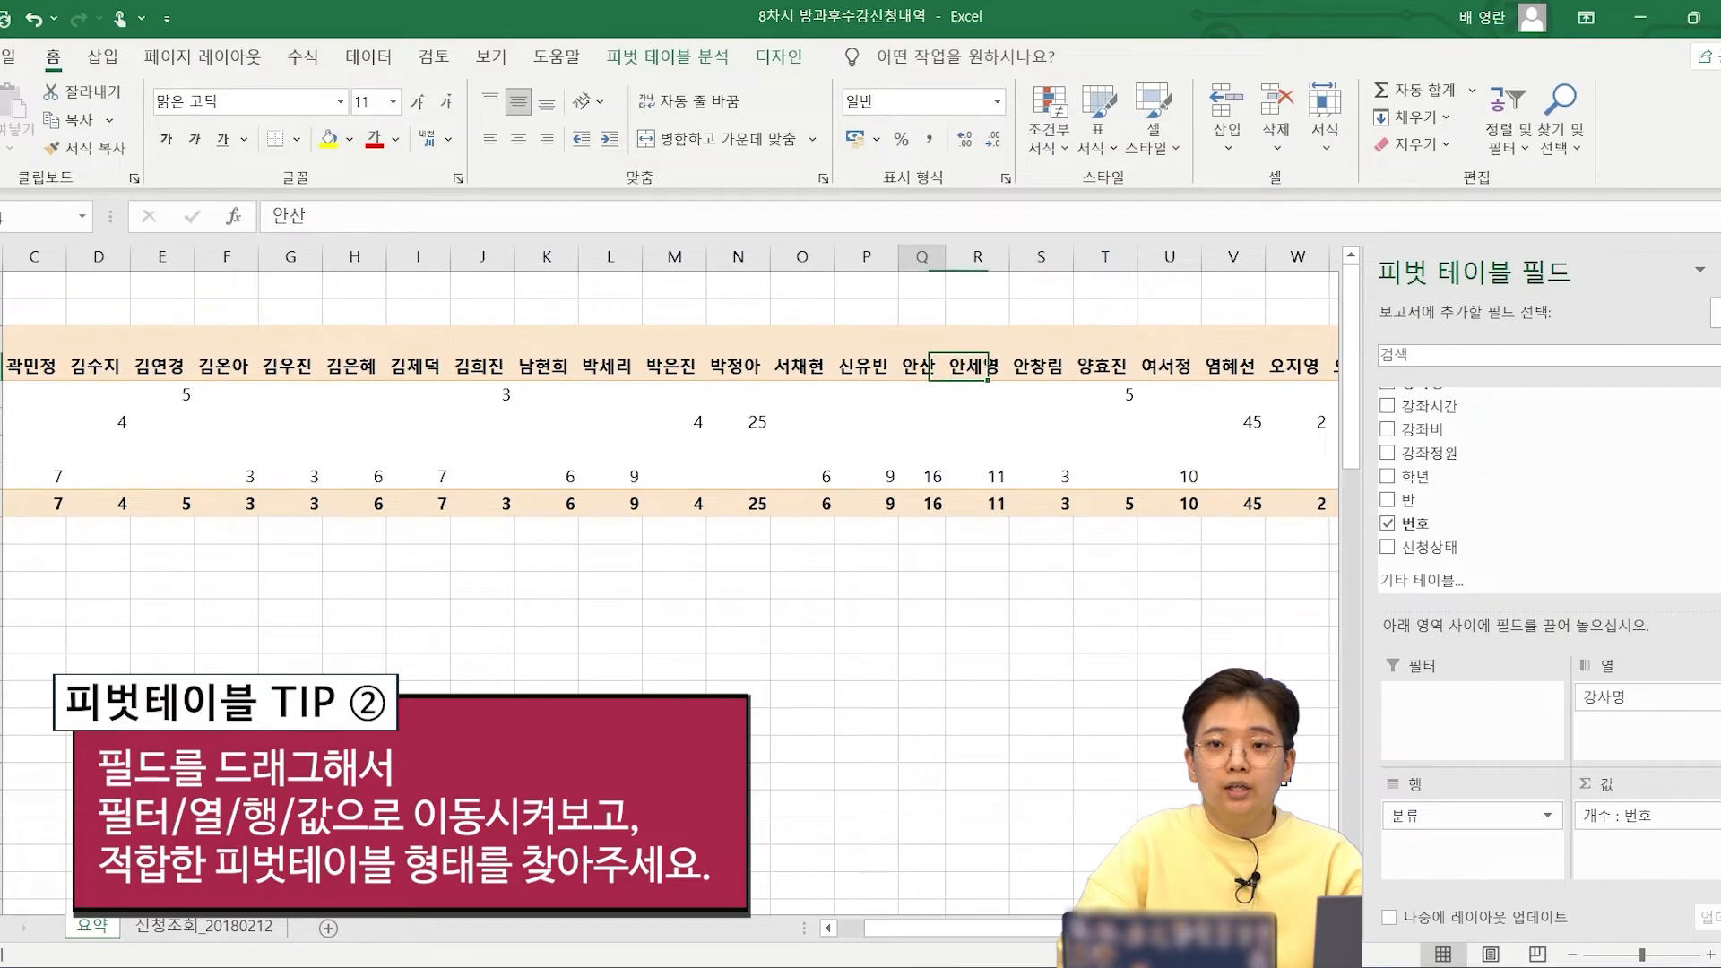
key(Left)
key(Left)
key(Left)
key(Left)
key(Left)
key(Left)
key(Left)
key(Left)
key(Left)
key(Left)
key(Left)
key(Left)
key(Left)
key(Left)
key(Left)
key(Left)
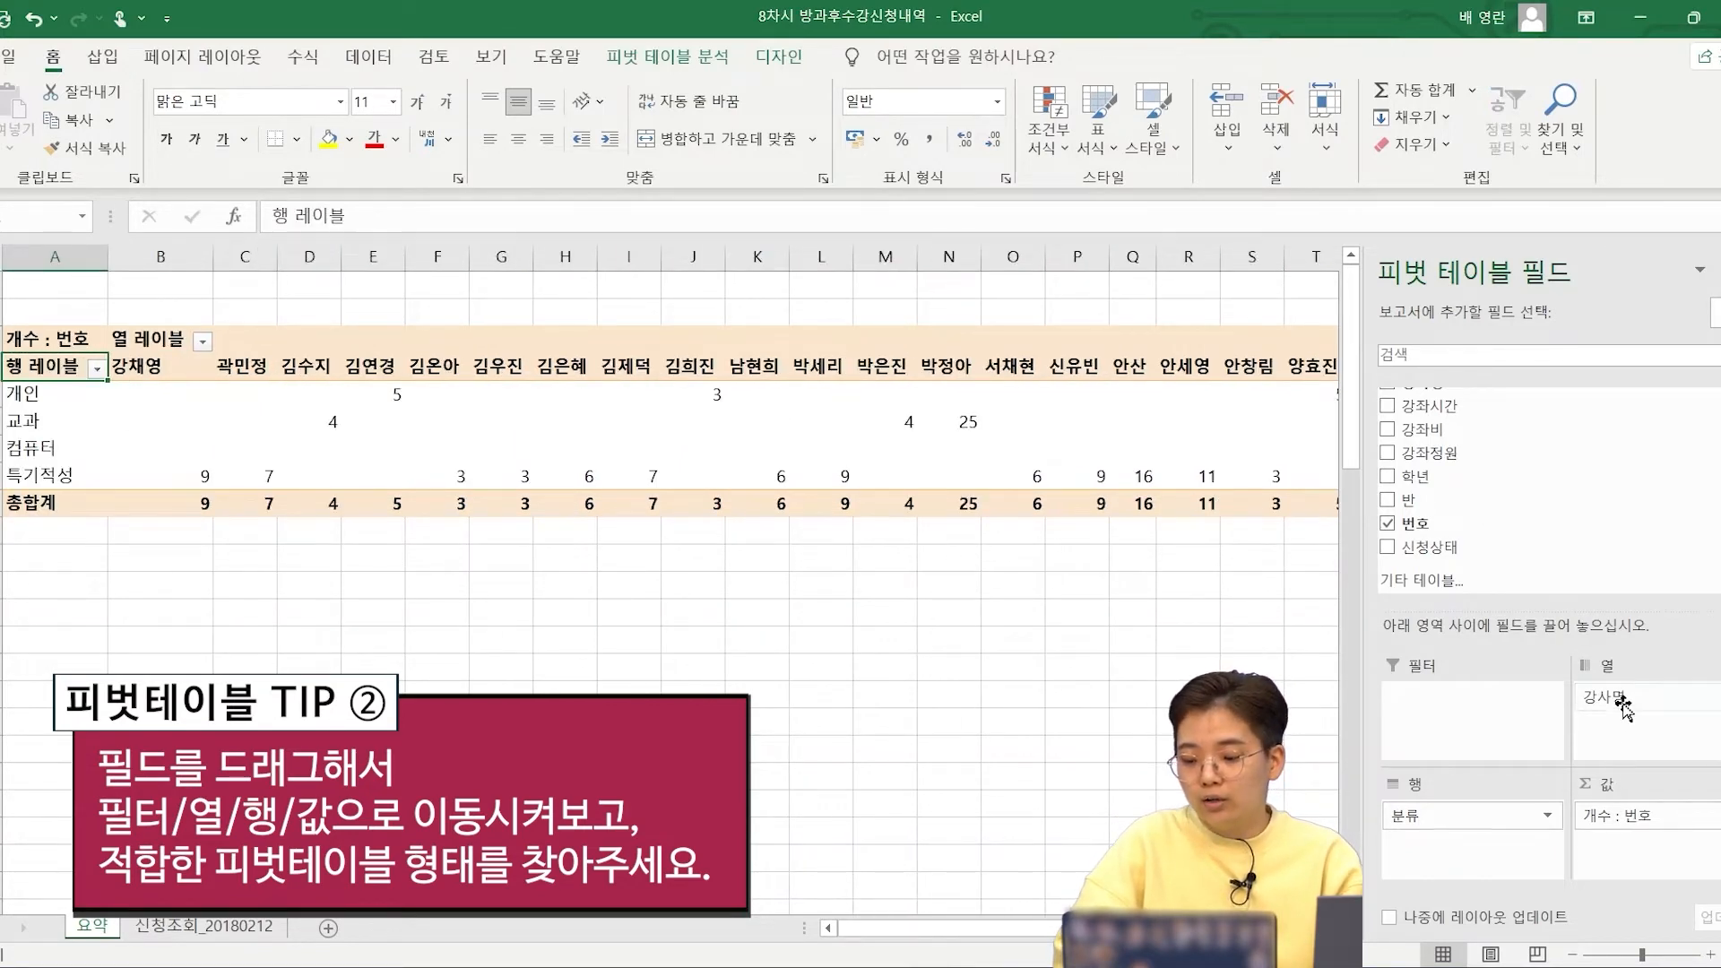
Step: Move the 강사명 field back to the rows and the 분류 field to the report filter
drag(1487, 847, 1488, 847)
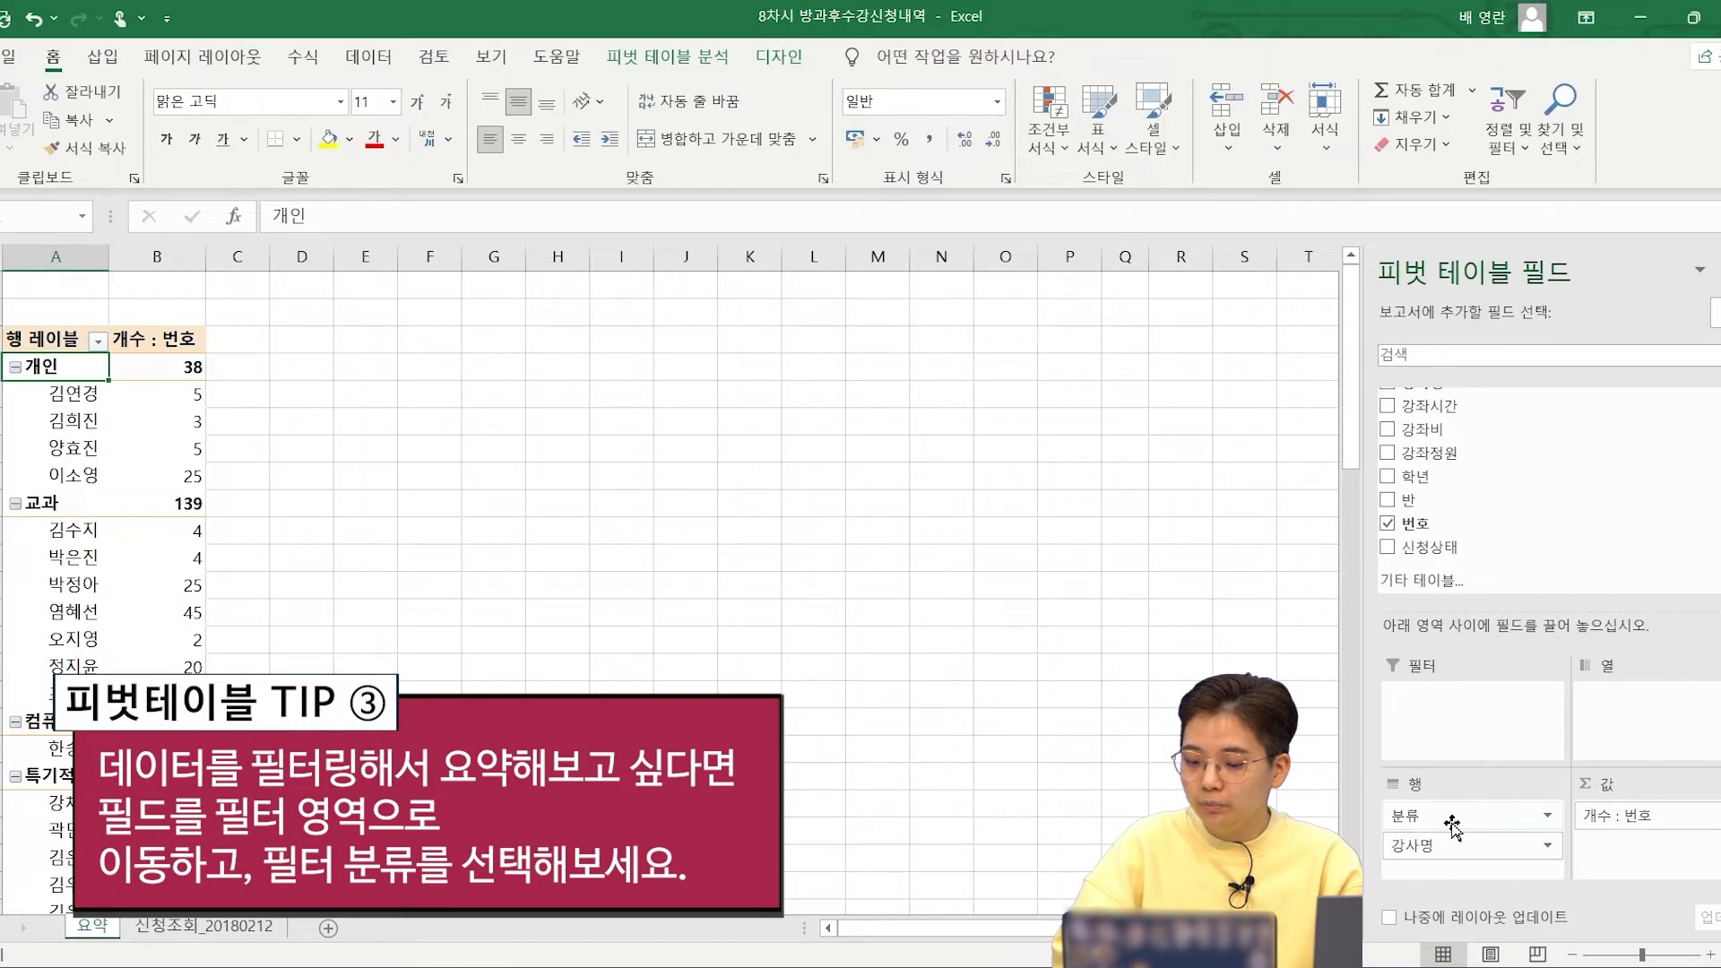
drag(1454, 825, 1470, 704)
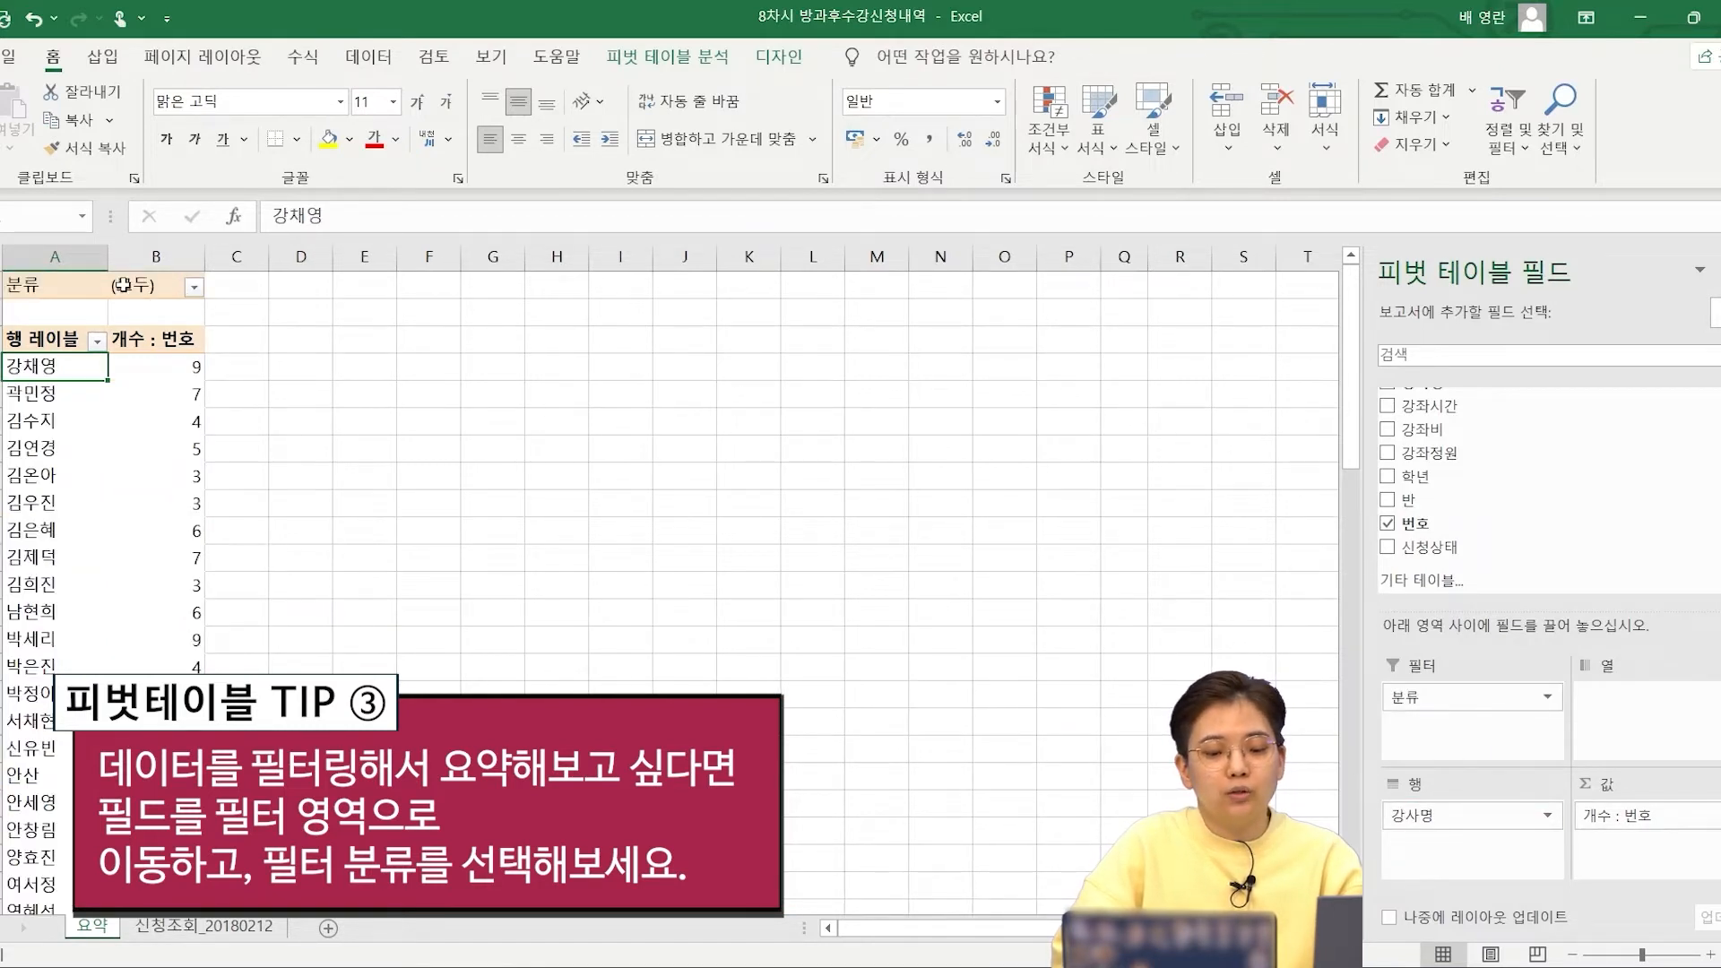
Step: Filter the pivot table by 분류 to show only the 개인 category
click(193, 286)
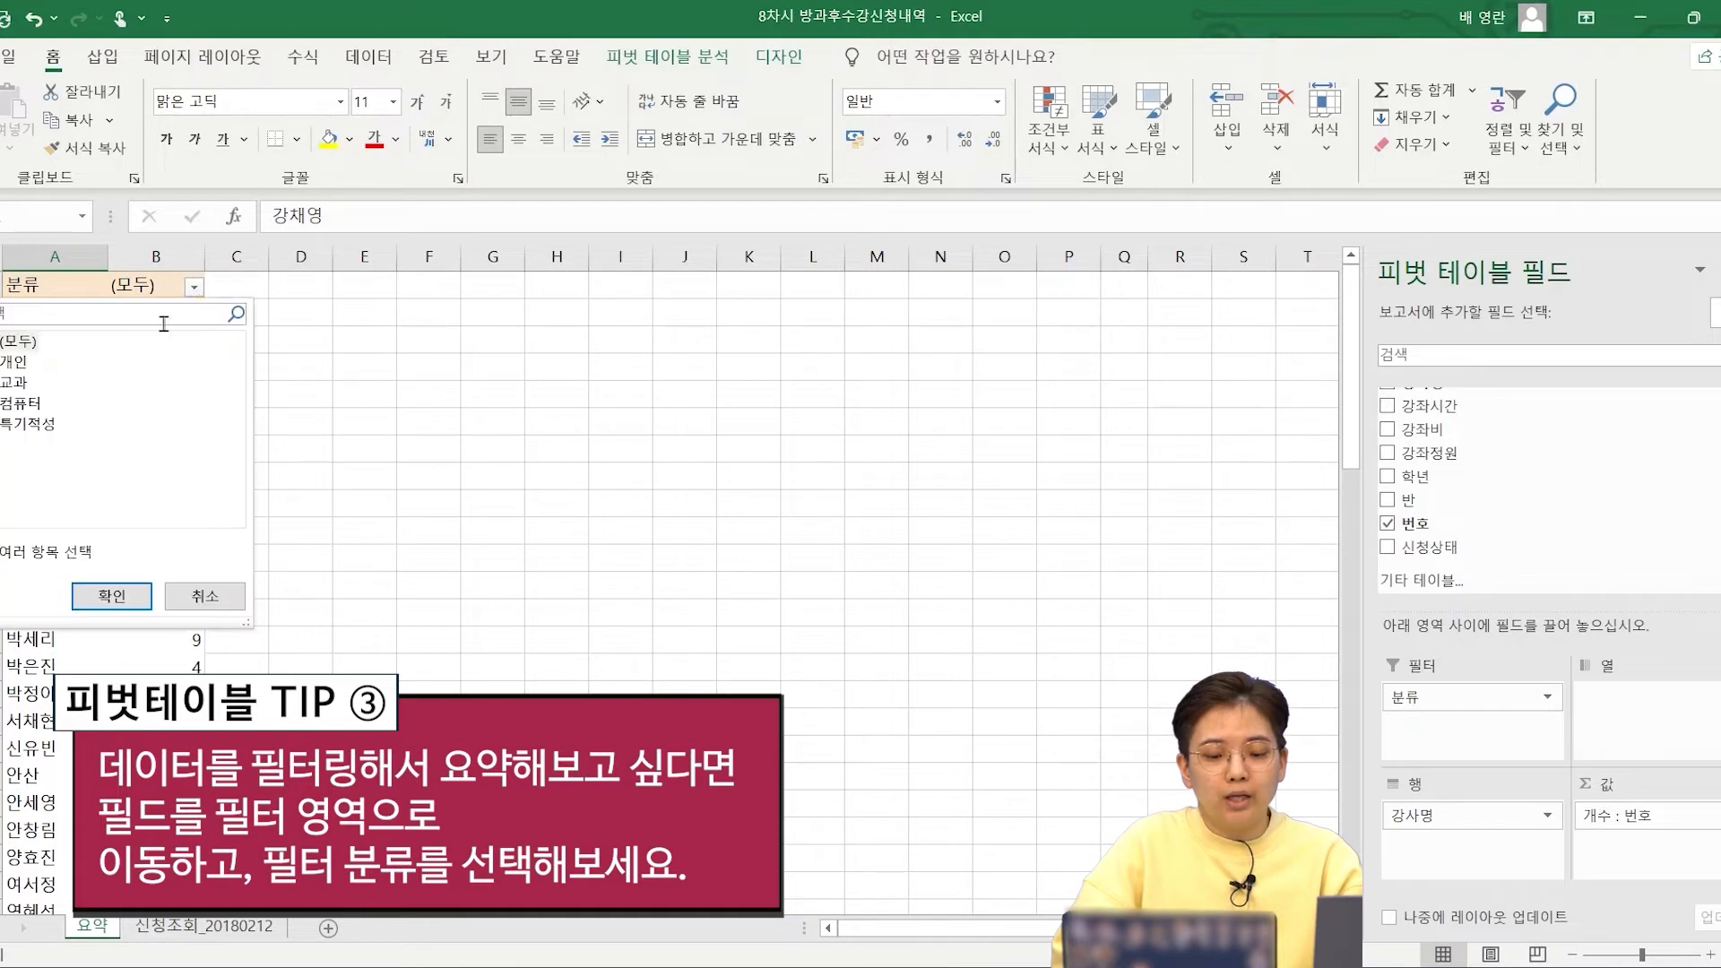
click(16, 363)
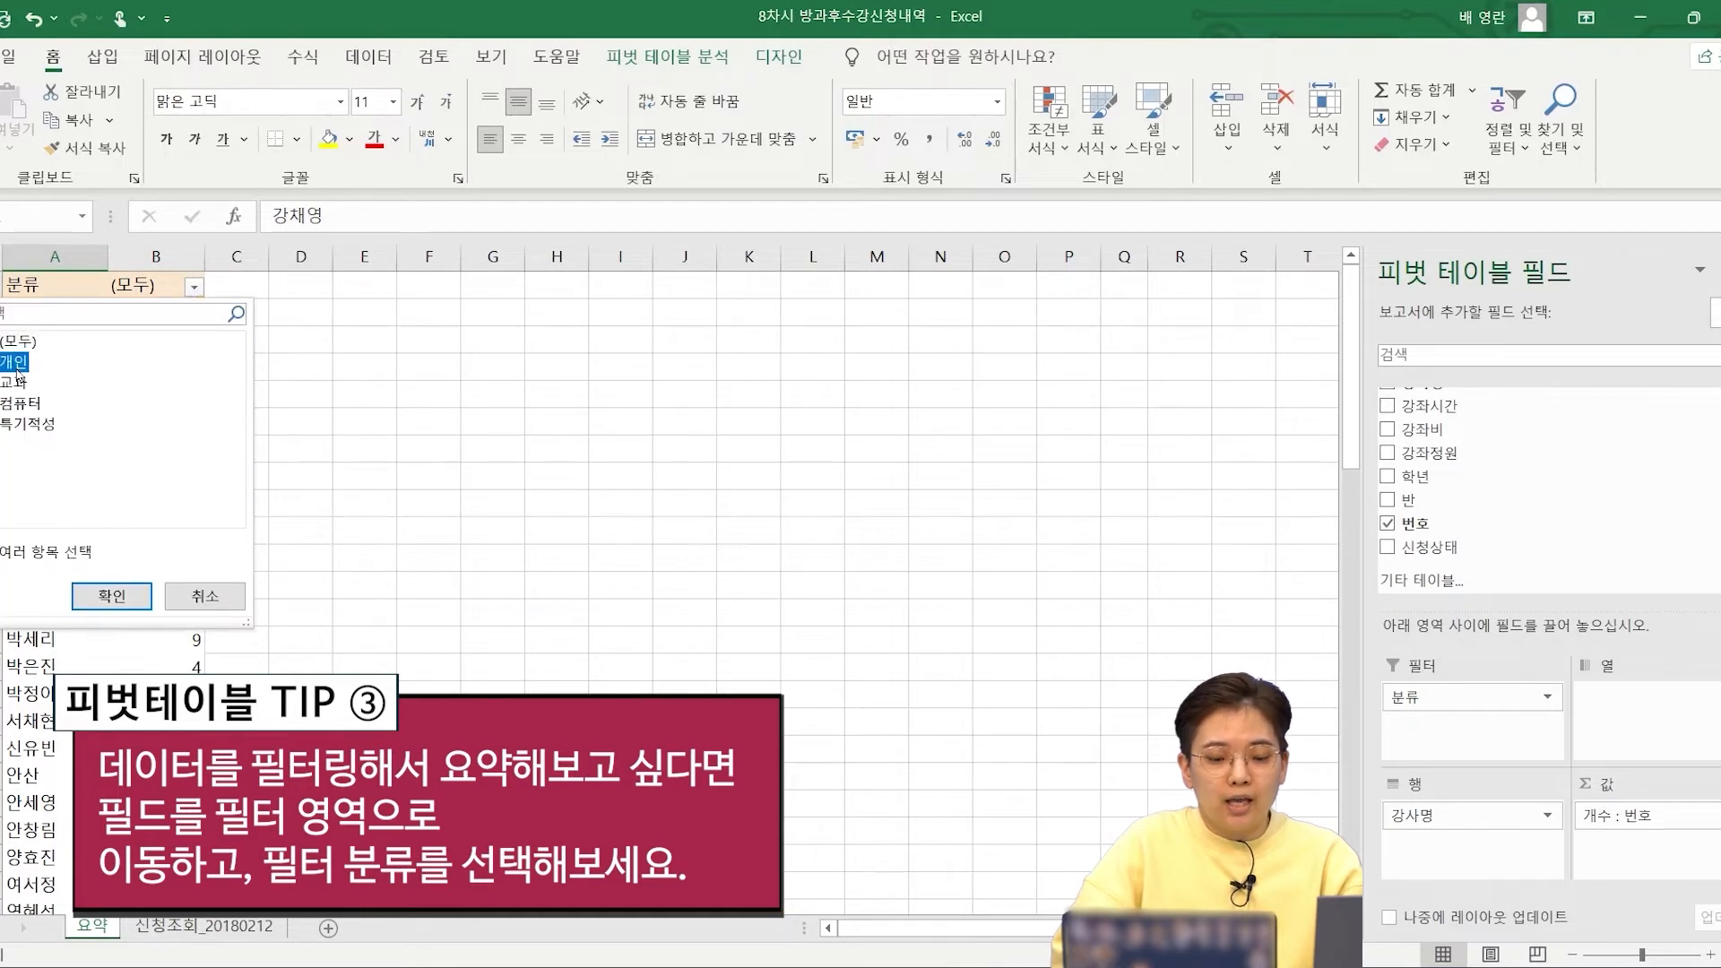
click(112, 594)
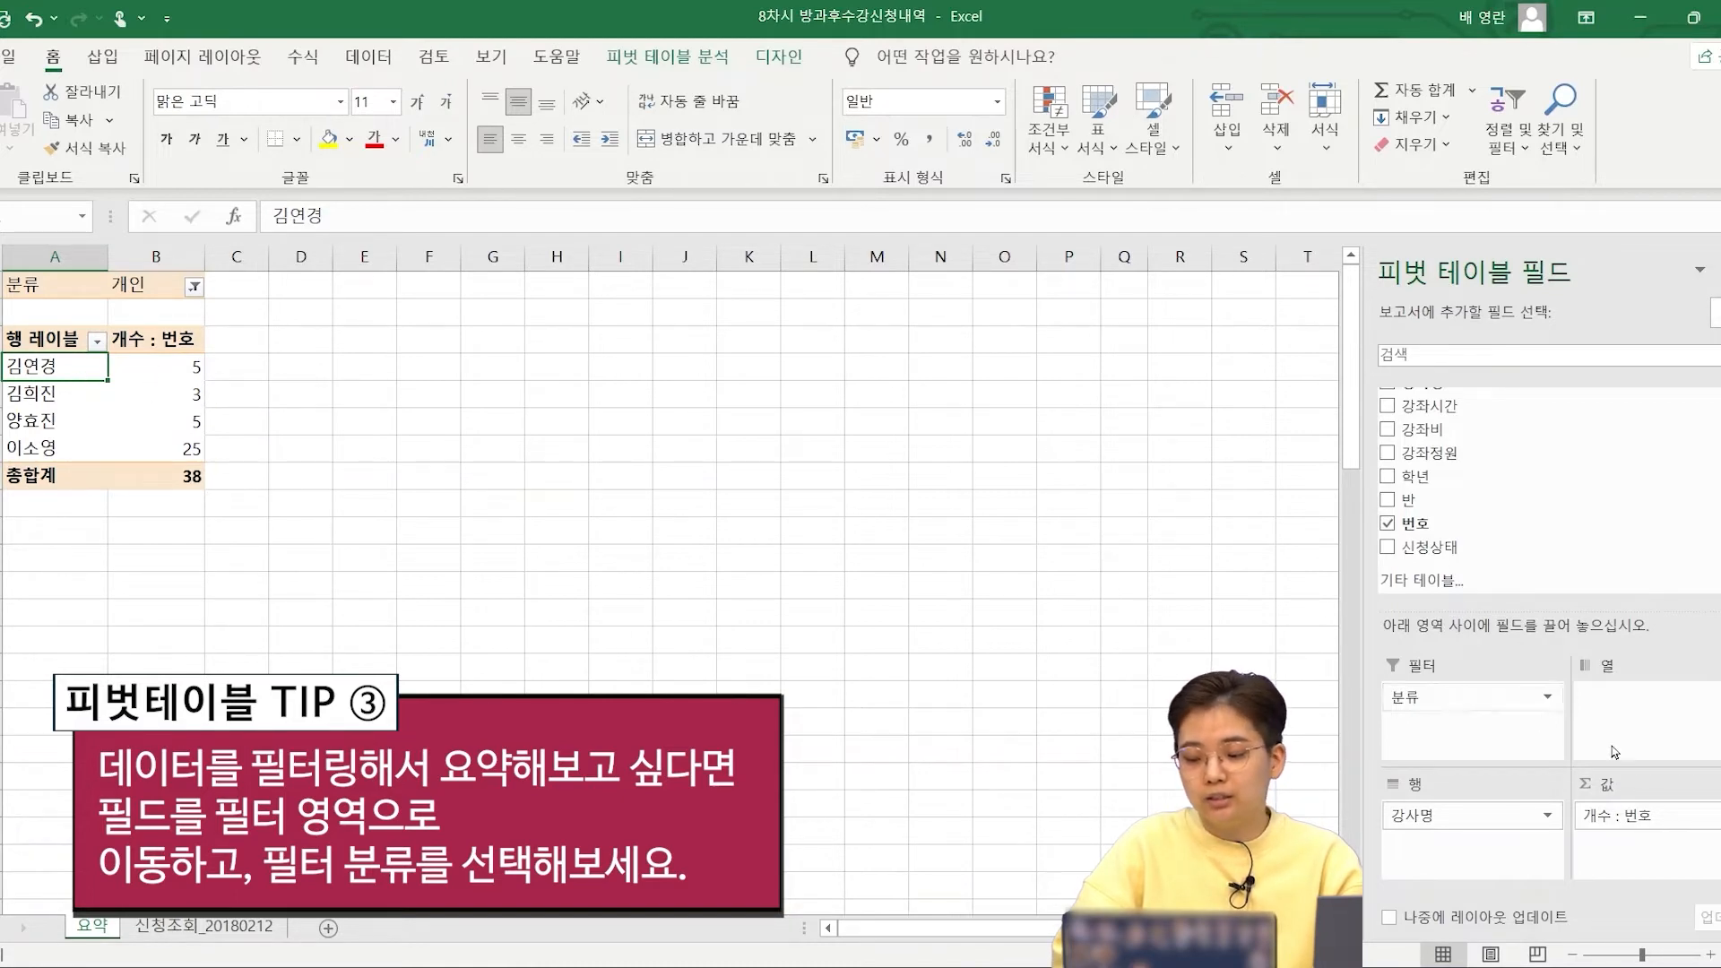
Step: Switch the pivot table's 분류 report filter to show only the 교과 category
click(196, 288)
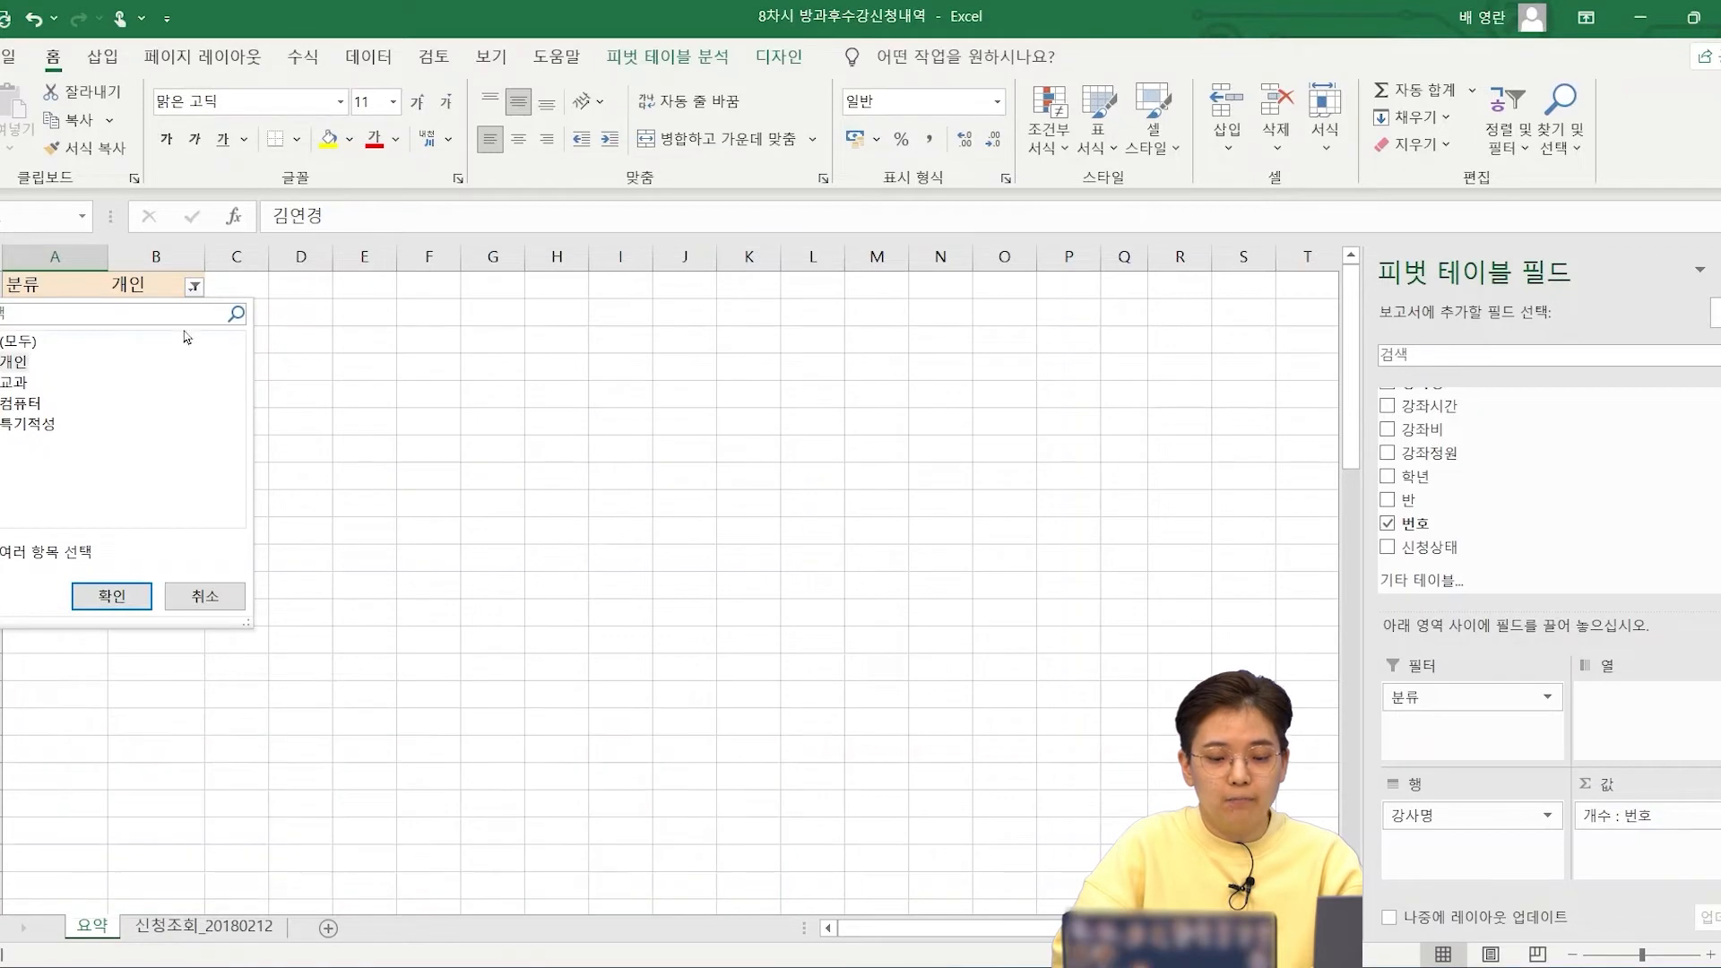
click(18, 383)
click(110, 590)
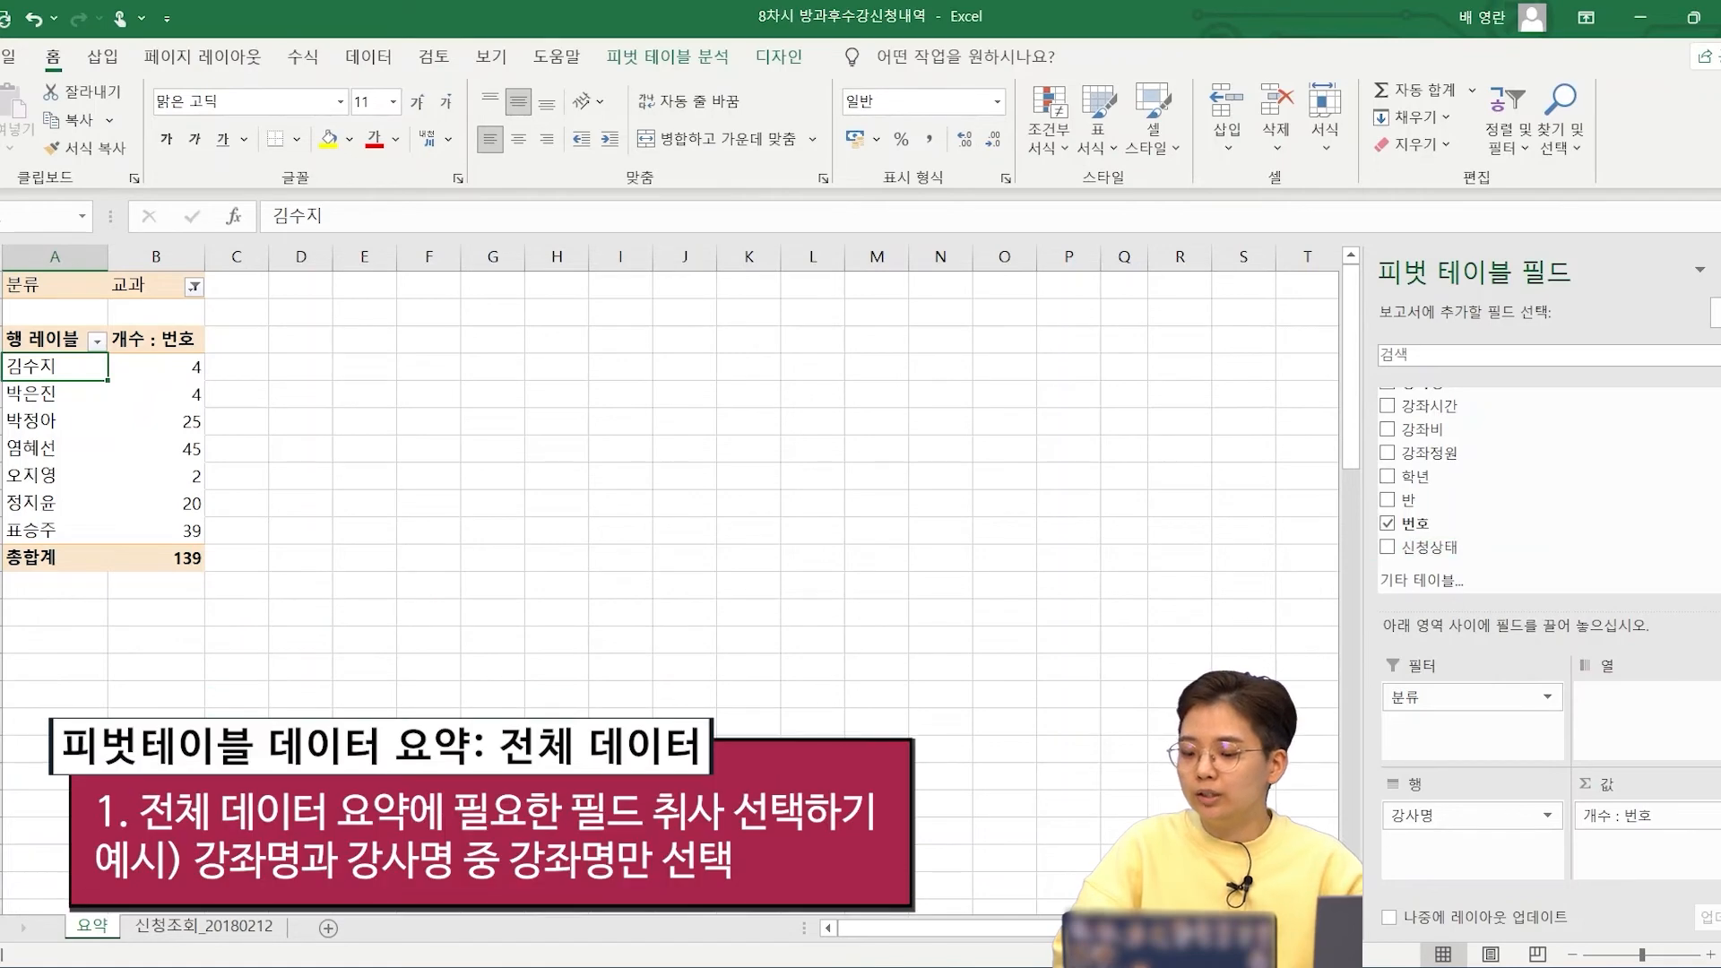
Step: Add the 강좌명 field to the pivot table's rows and remove the 강사명 field
scroll(1649, 547, up, 2)
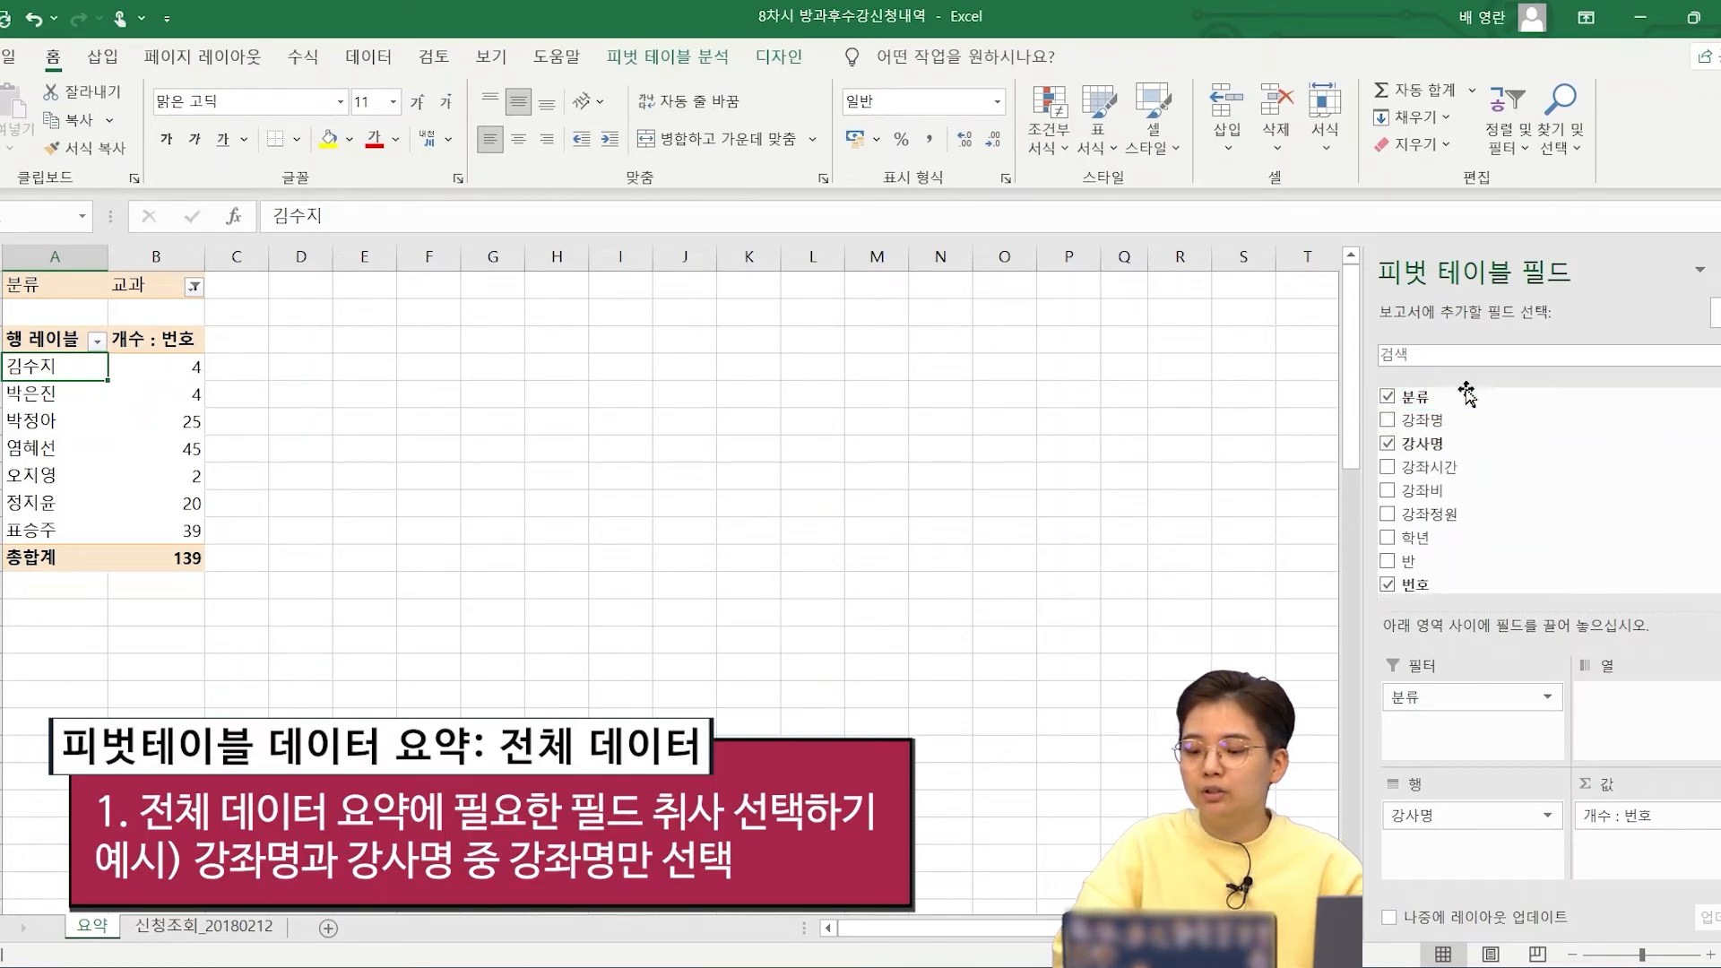
click(1388, 421)
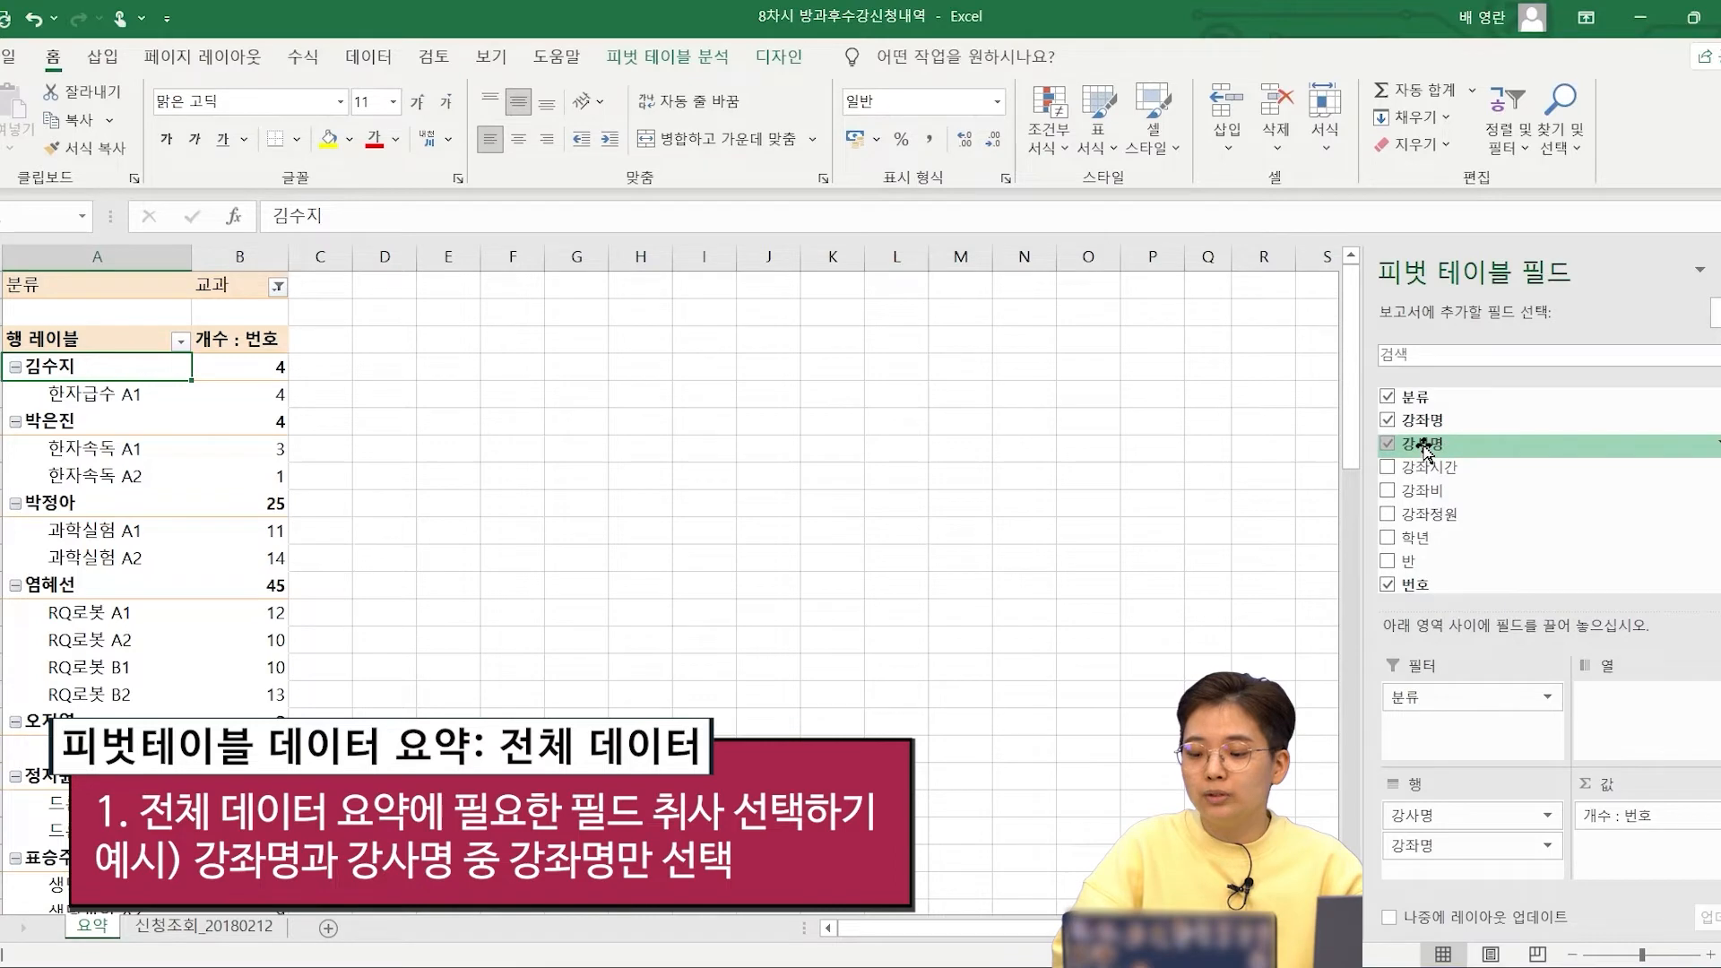
click(1388, 445)
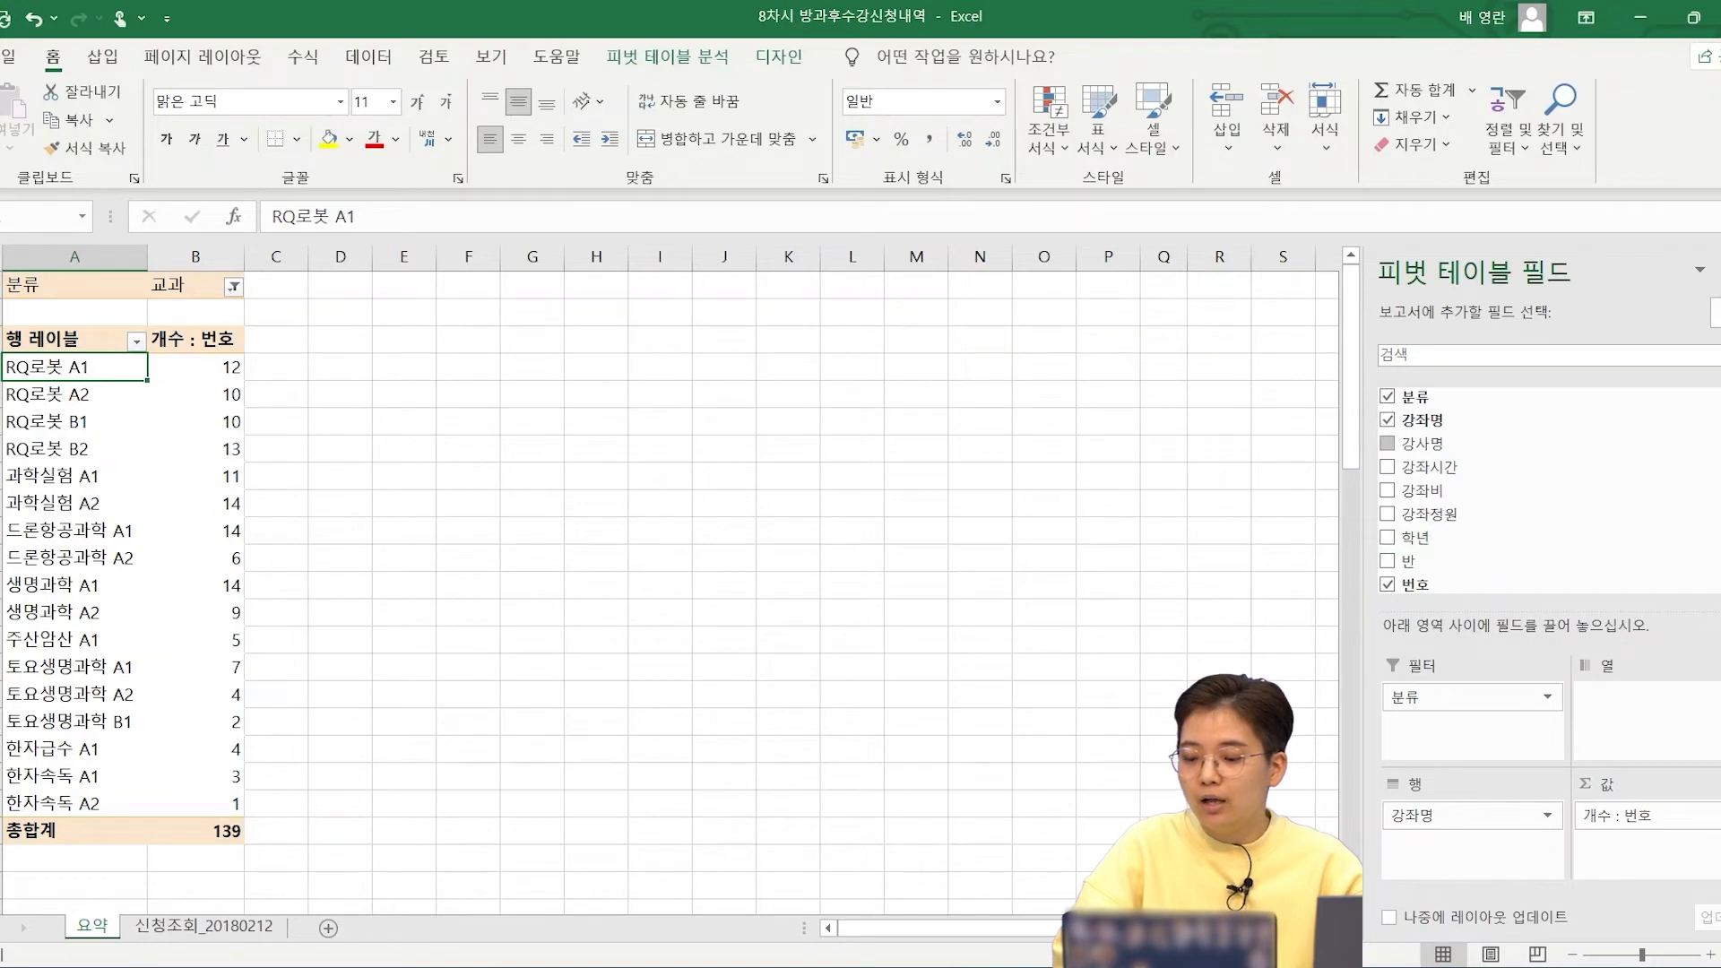
Step: Add the 강좌비 field to the pivot table as a summed value
scroll(1524, 488, down, 1)
scroll(1385, 451, down, 2)
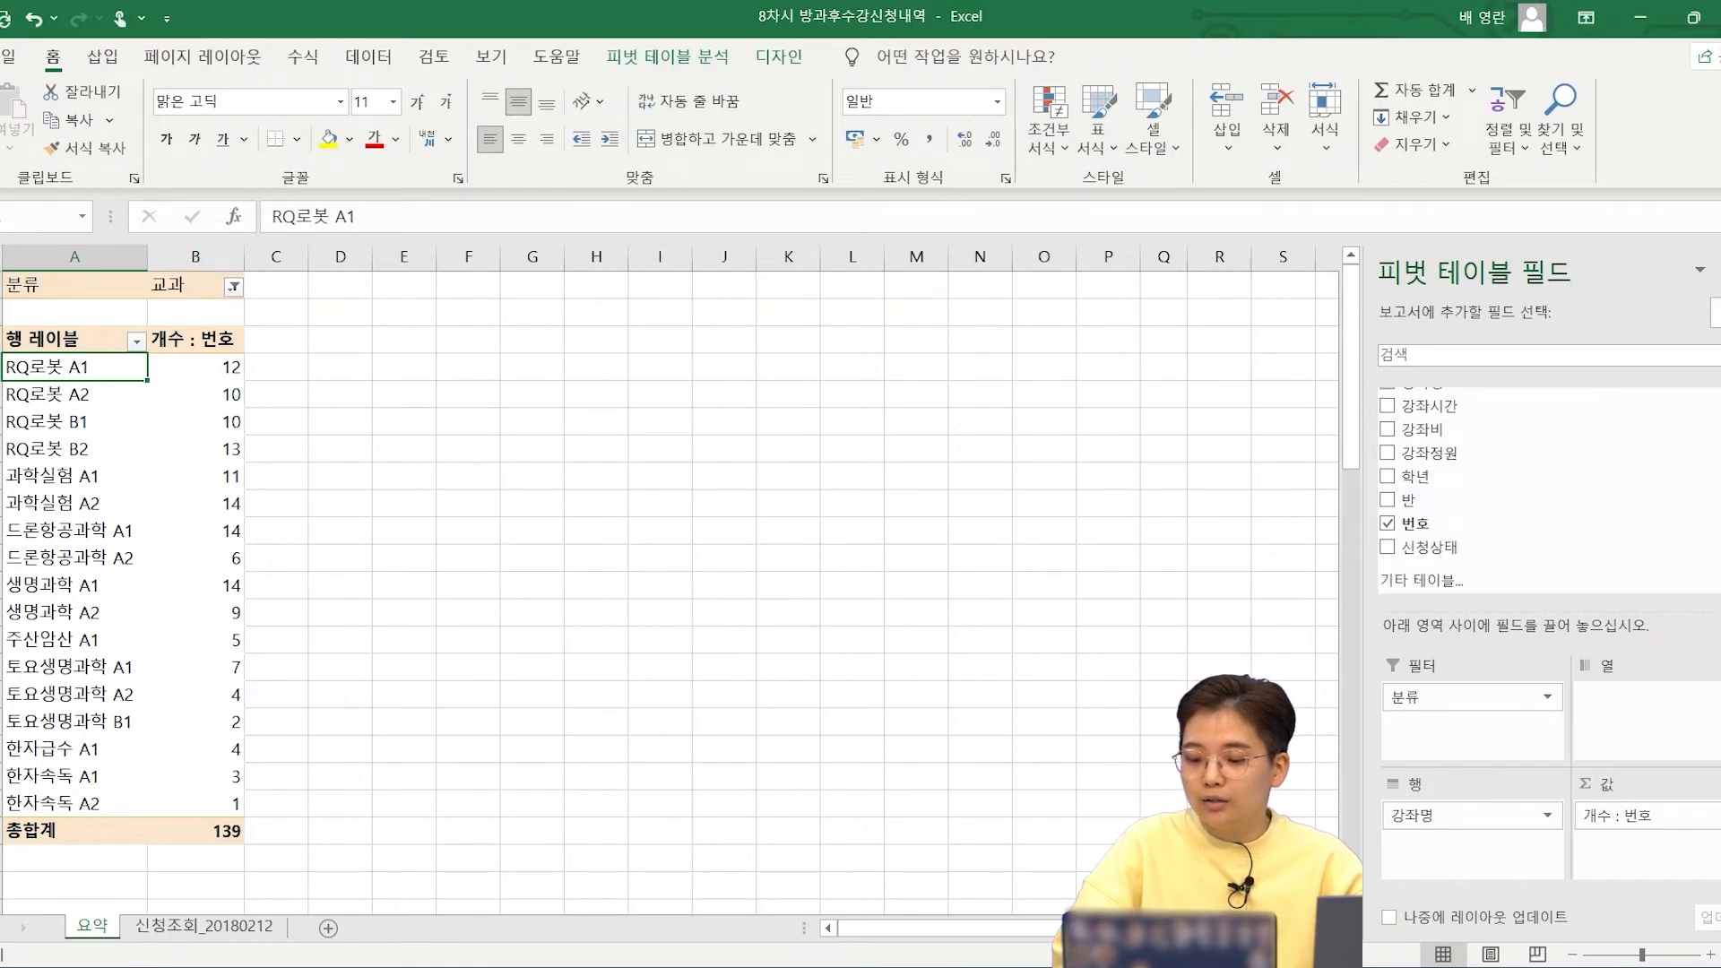
click(1388, 437)
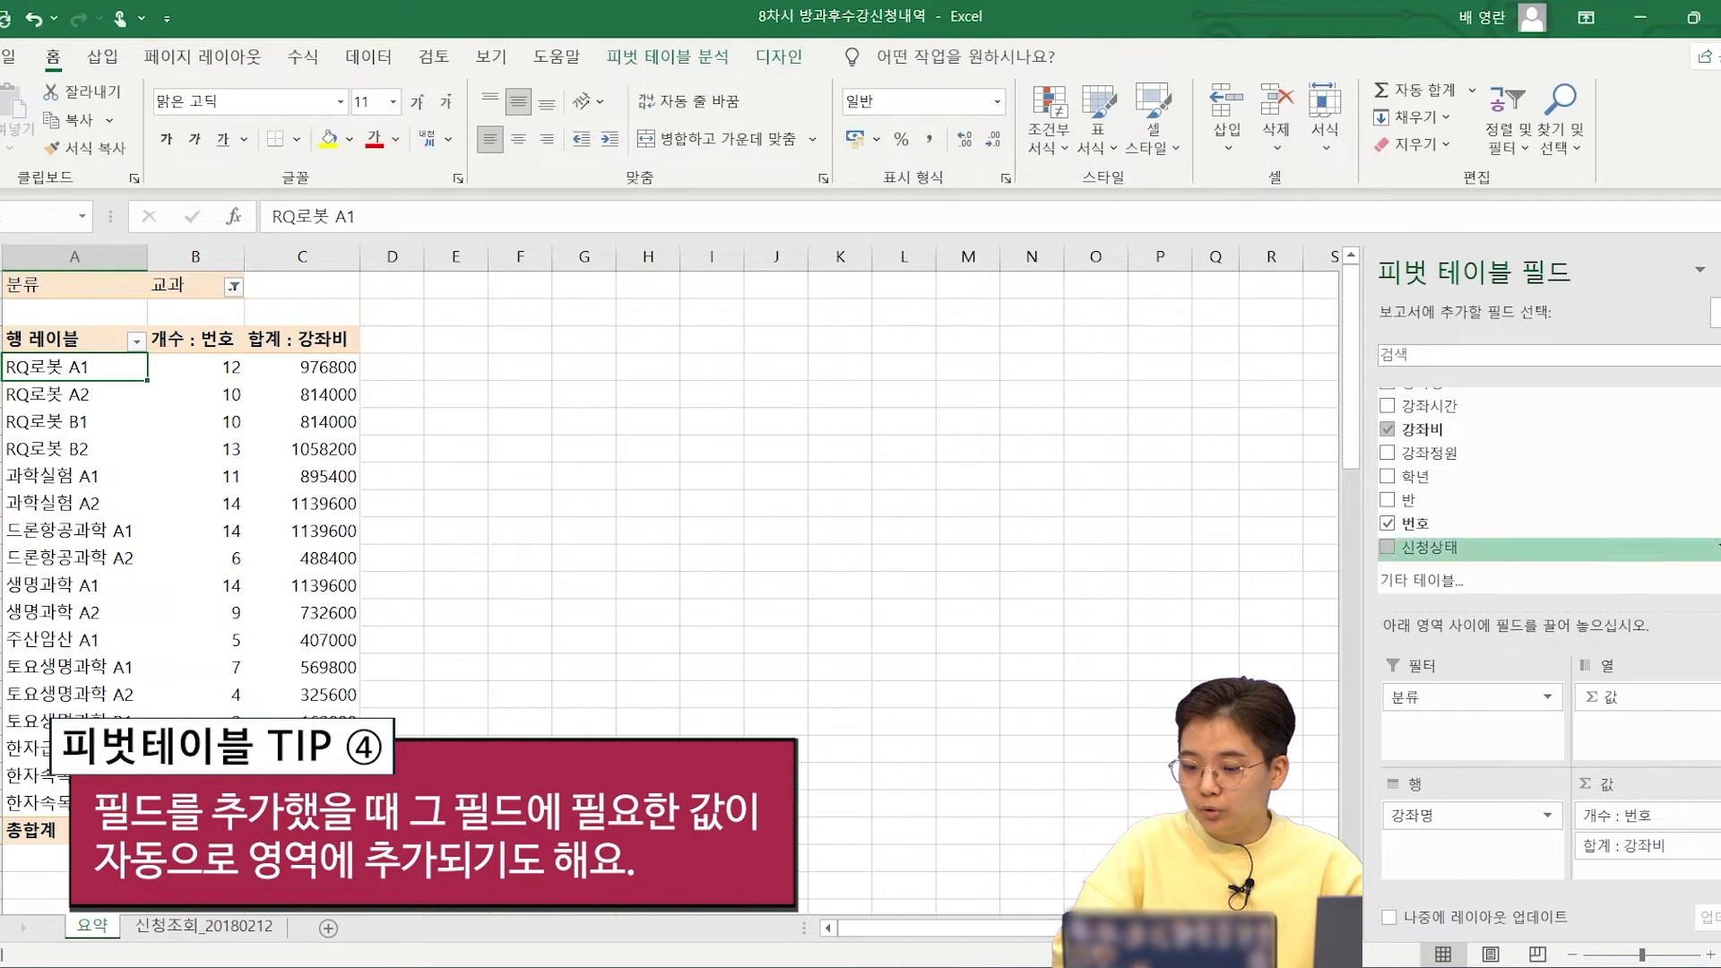
Step: Set the 번호 value field to be summarised by 개수 in its value field settings
scroll(1469, 484, up, 1)
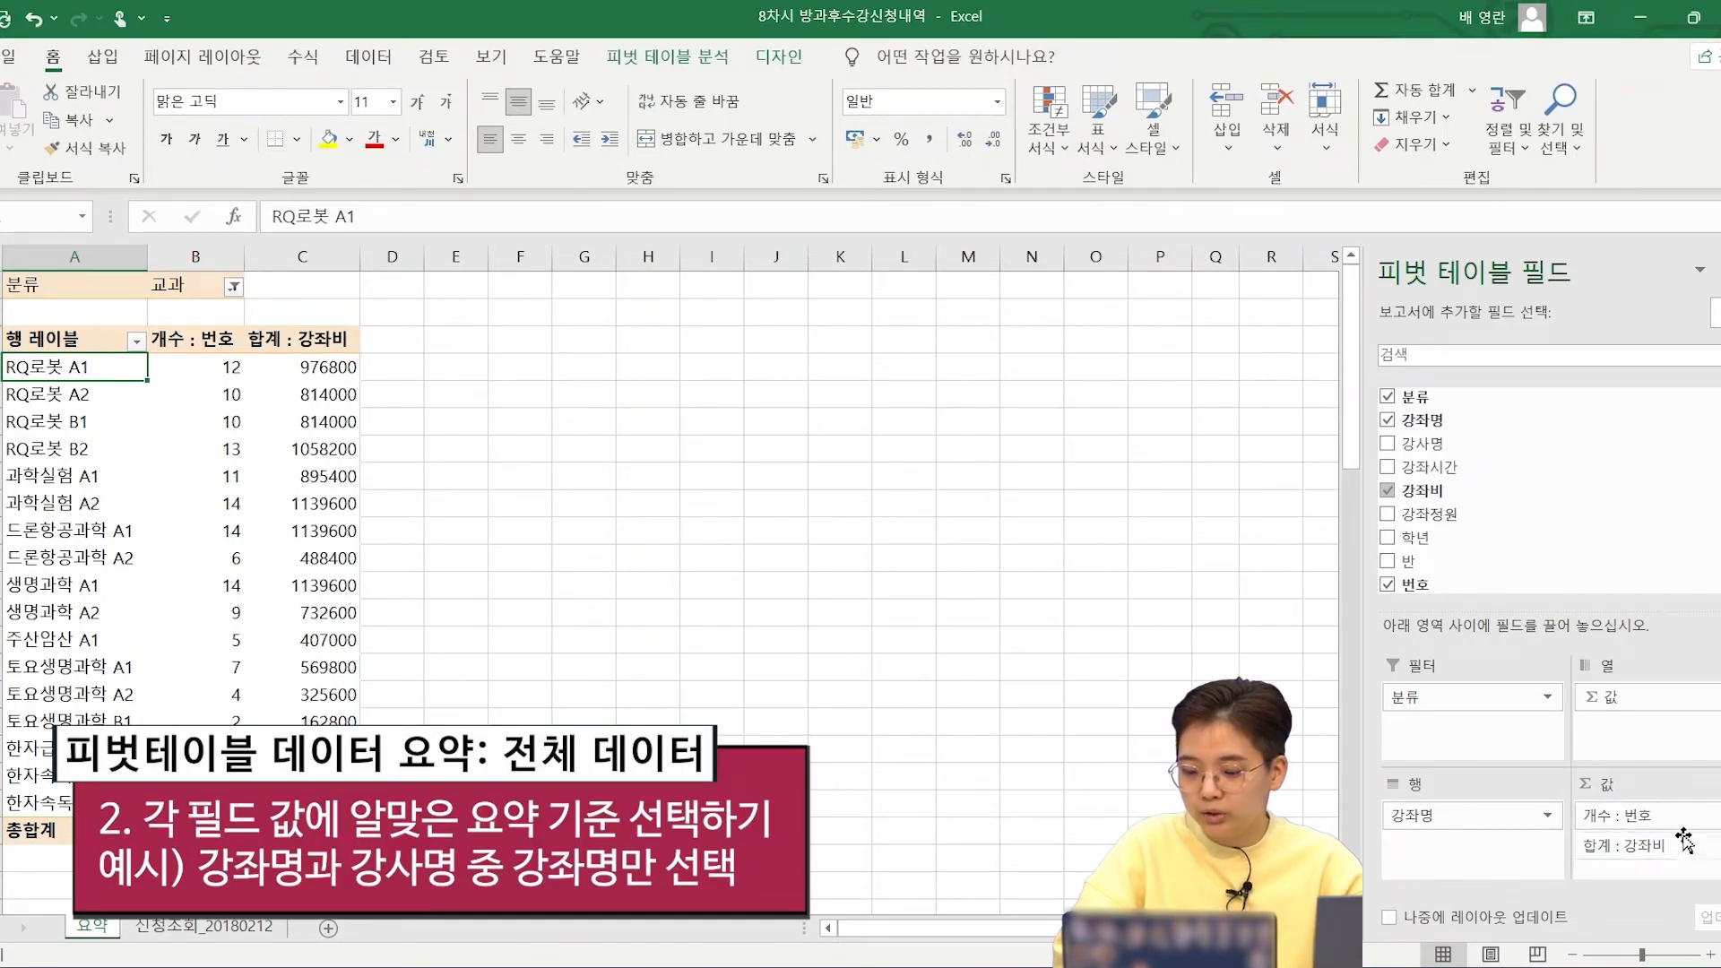
click(1683, 815)
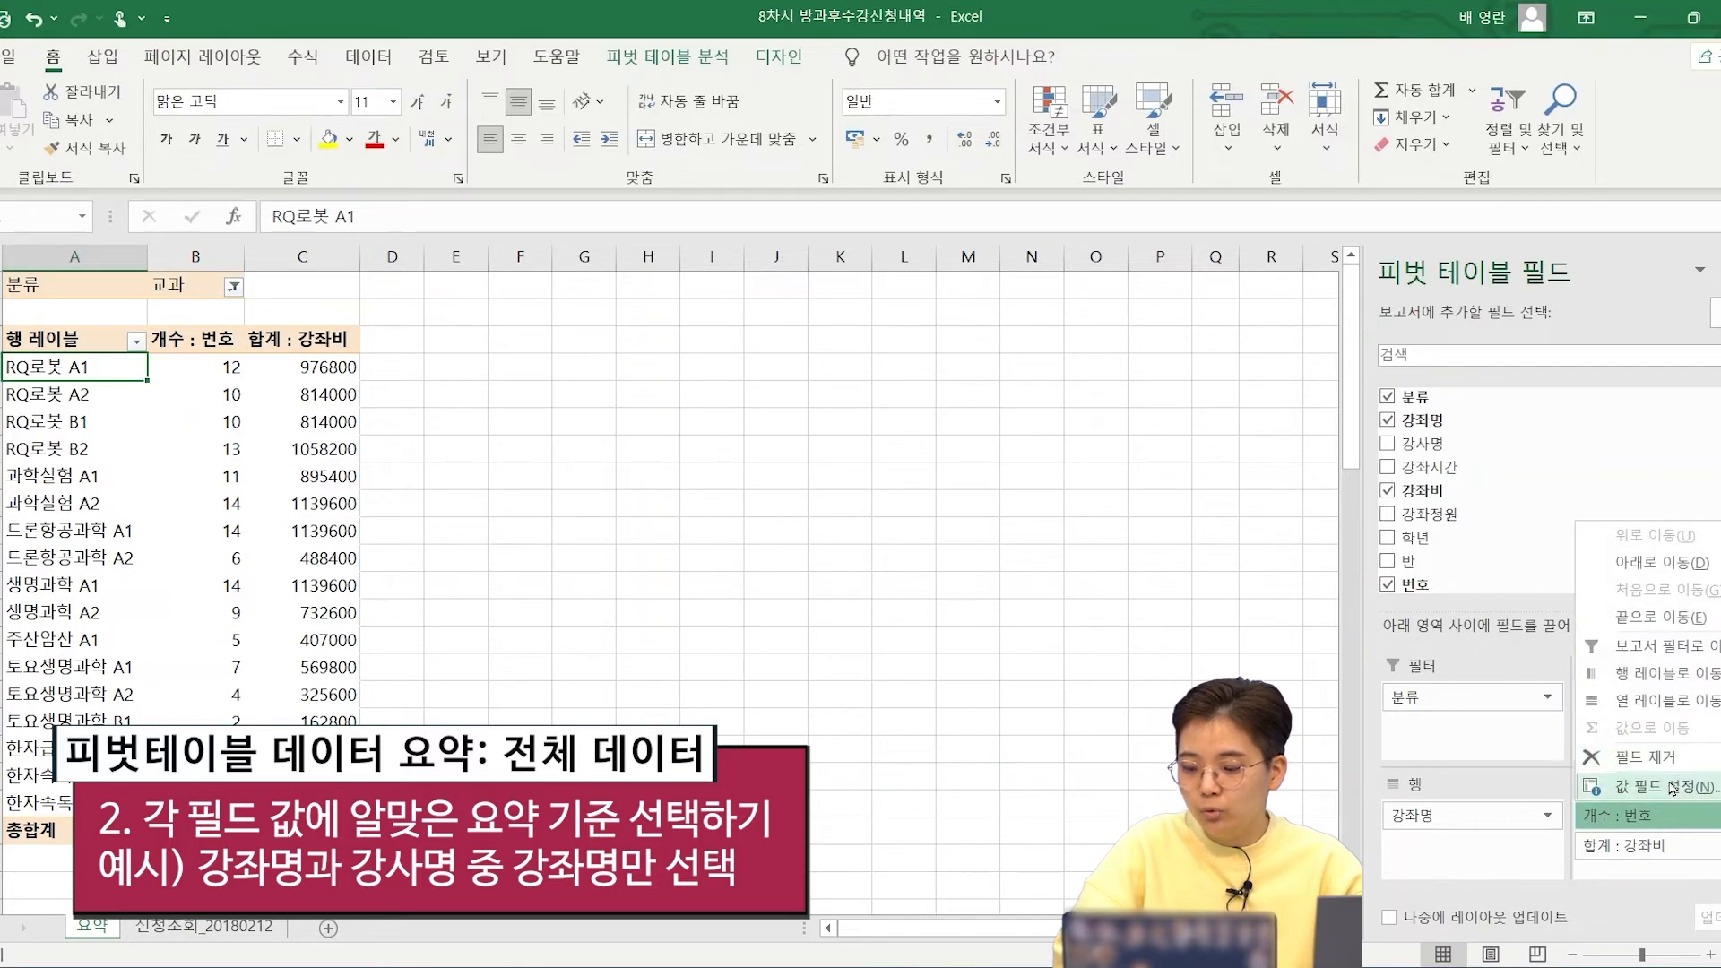
click(1672, 786)
click(732, 429)
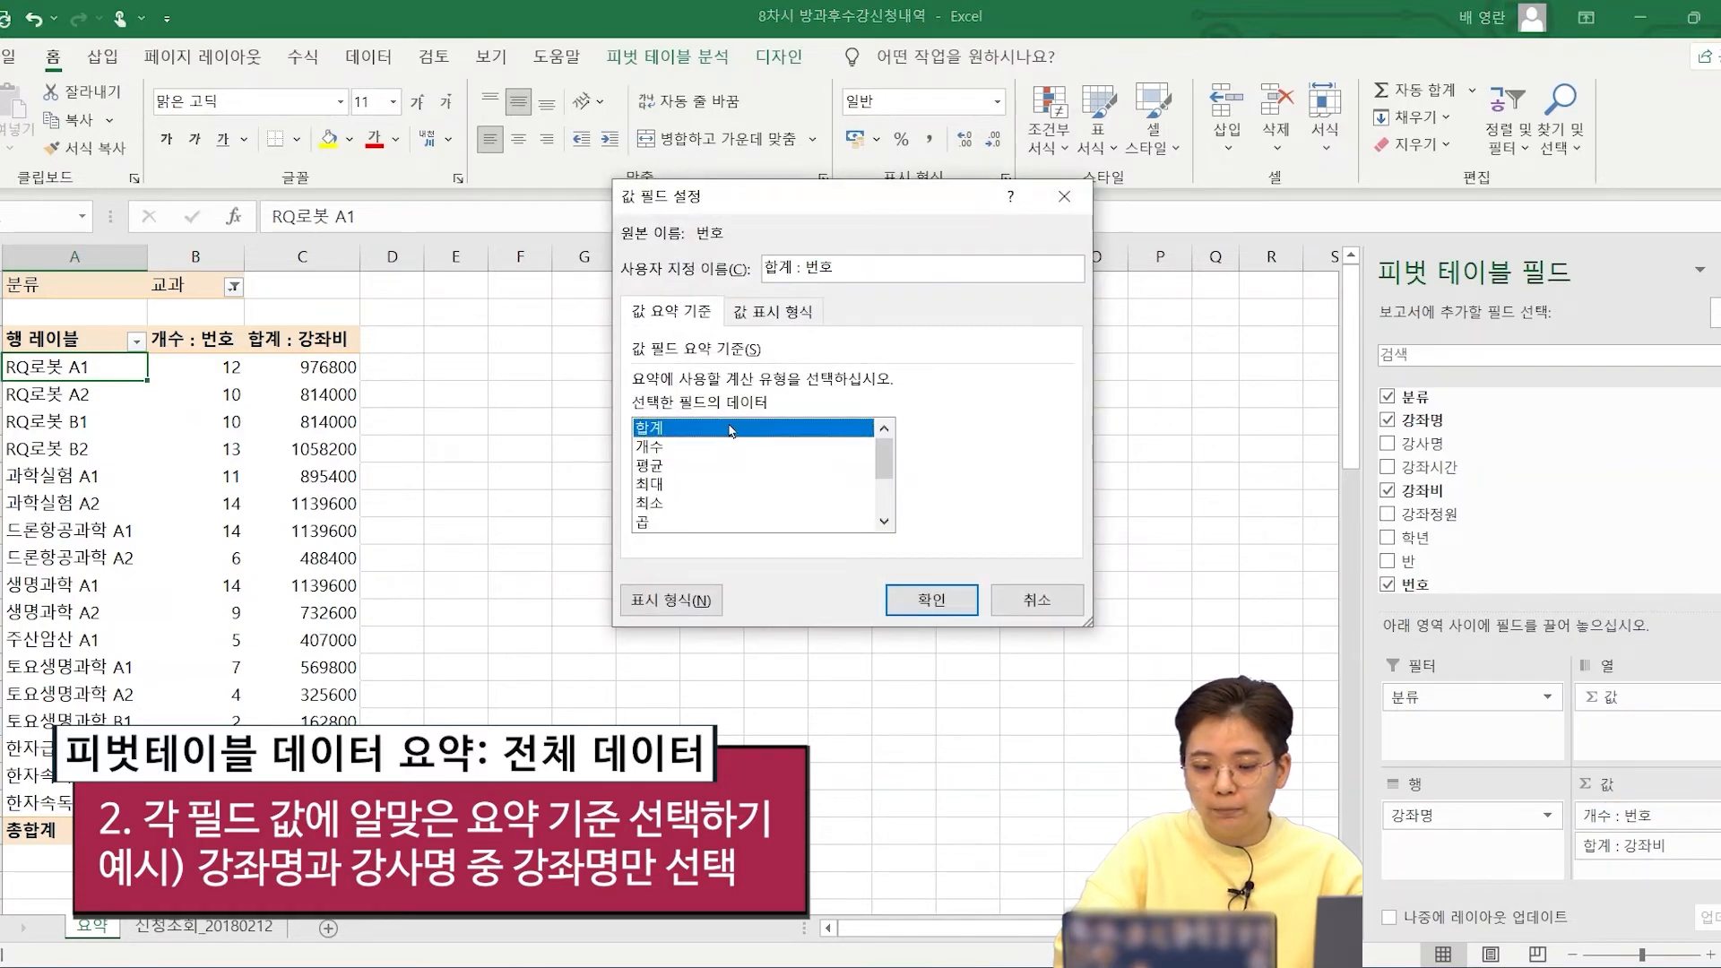
click(702, 448)
click(899, 587)
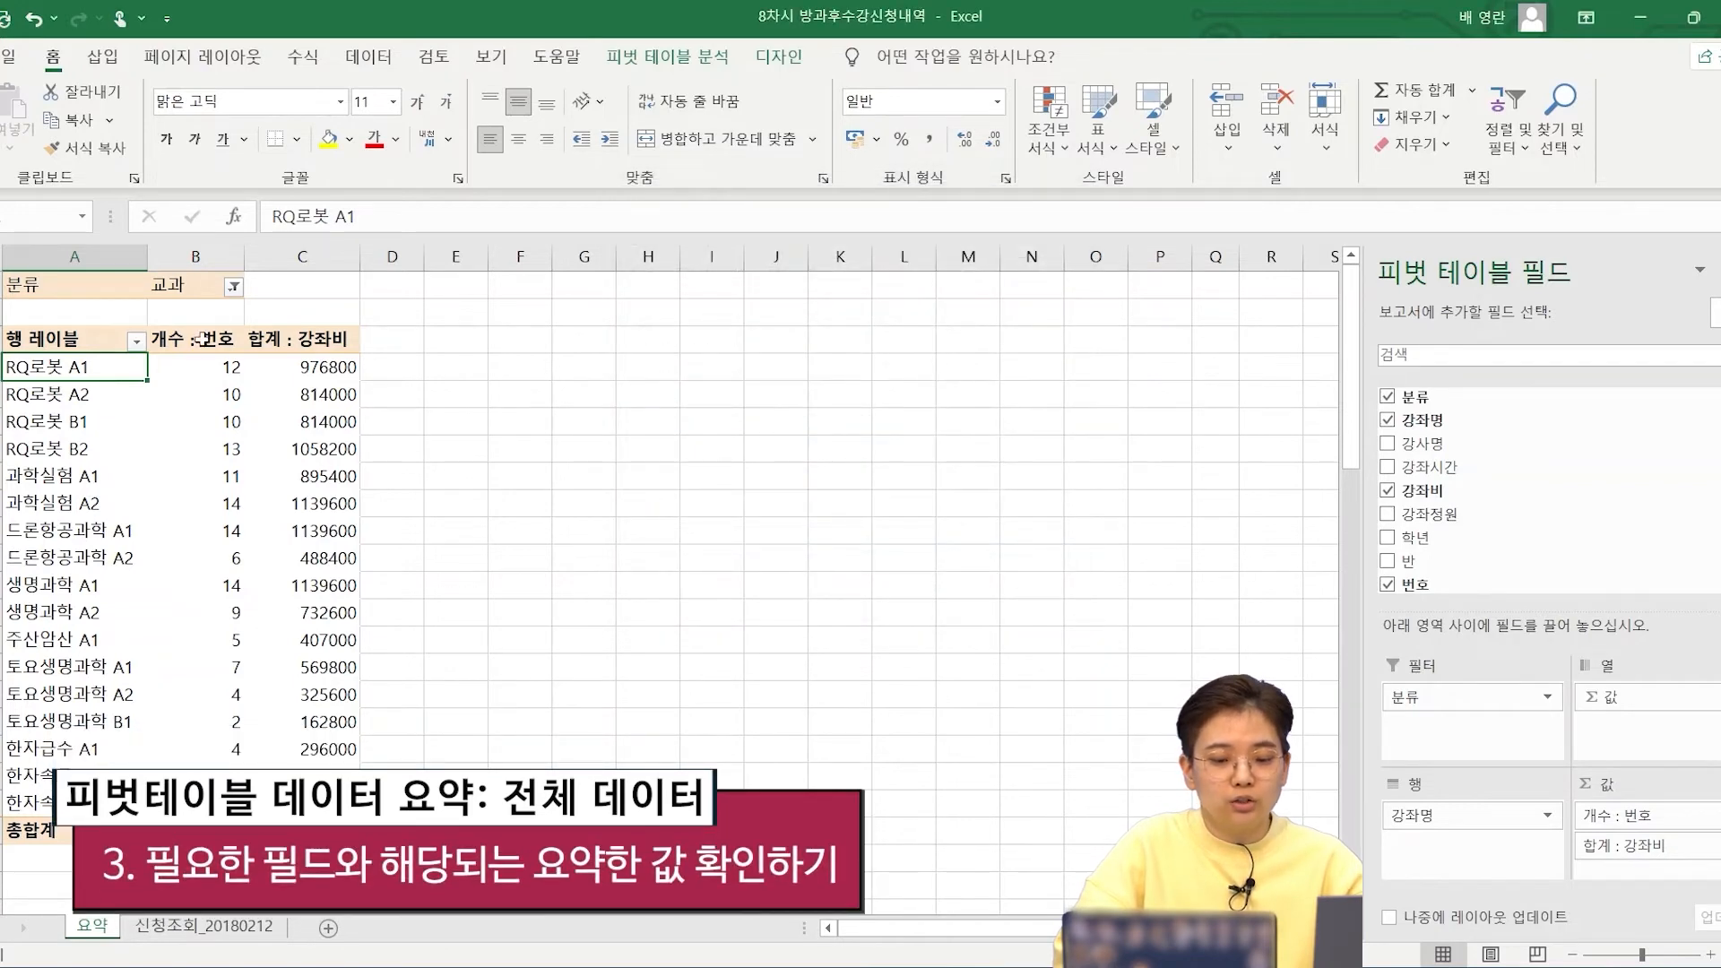
Step: Review the 분류 filter choices and the applicant counts and 강좌비 totals for the 드론항공과학 courses
click(232, 290)
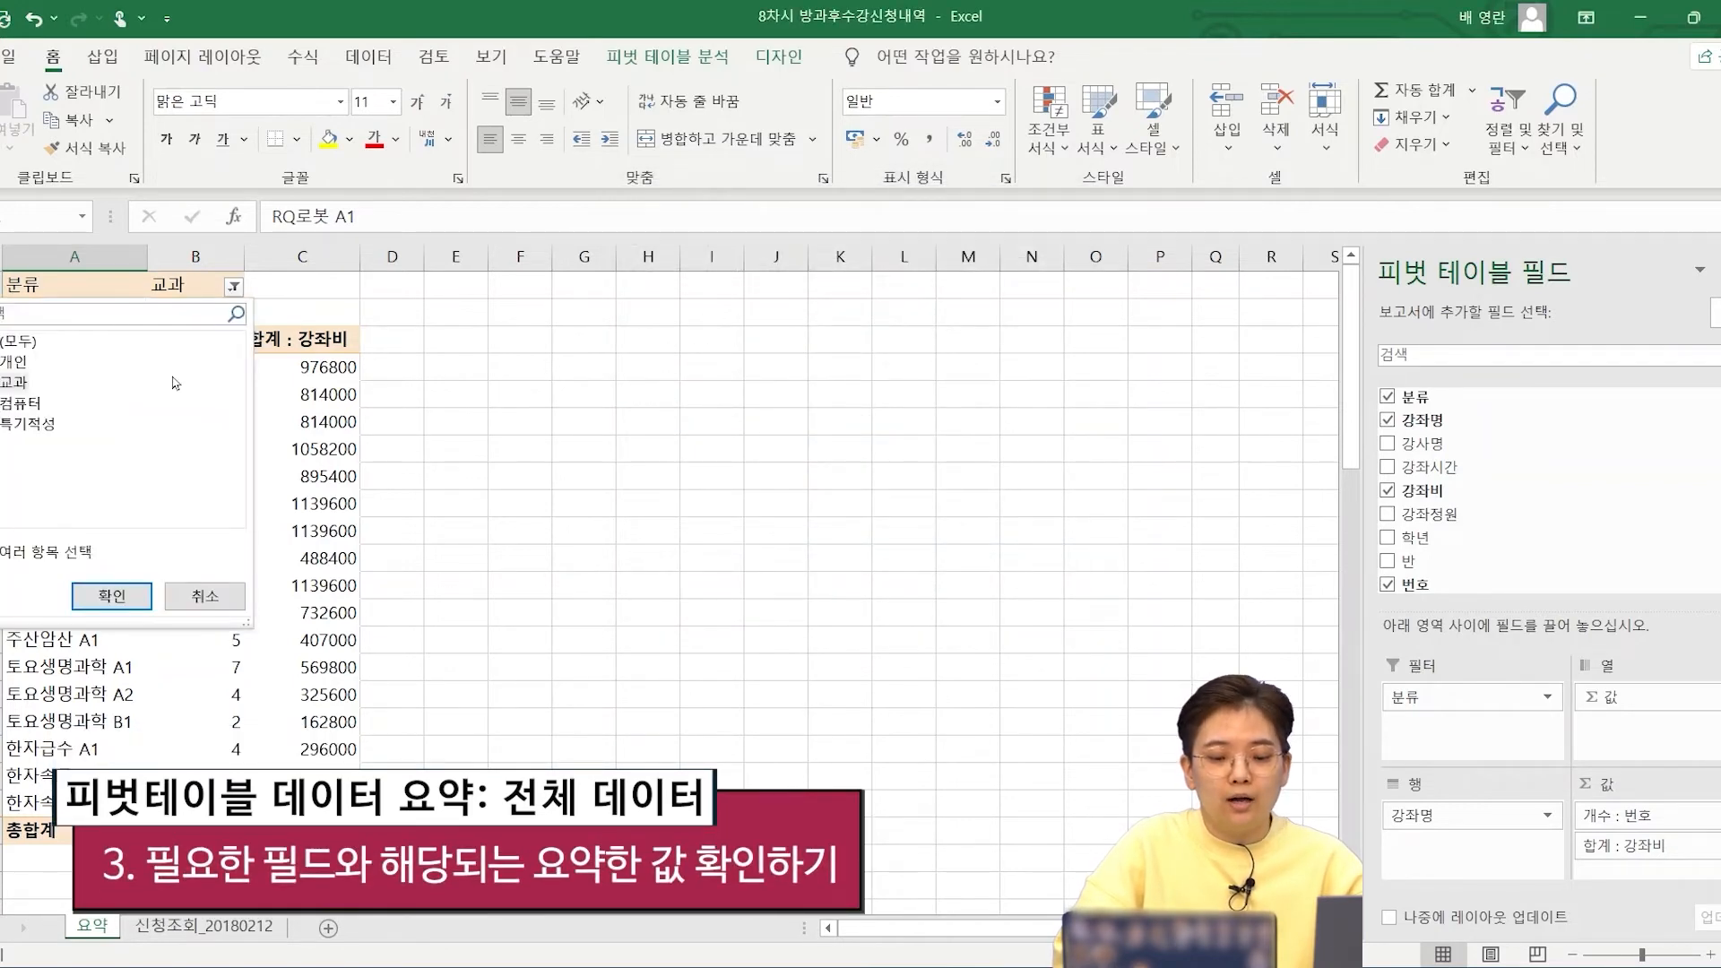
click(199, 594)
key(Down)
key(Down)
key(Down)
key(Down)
key(Down)
key(Down)
key(Down)
key(Up)
key(Right)
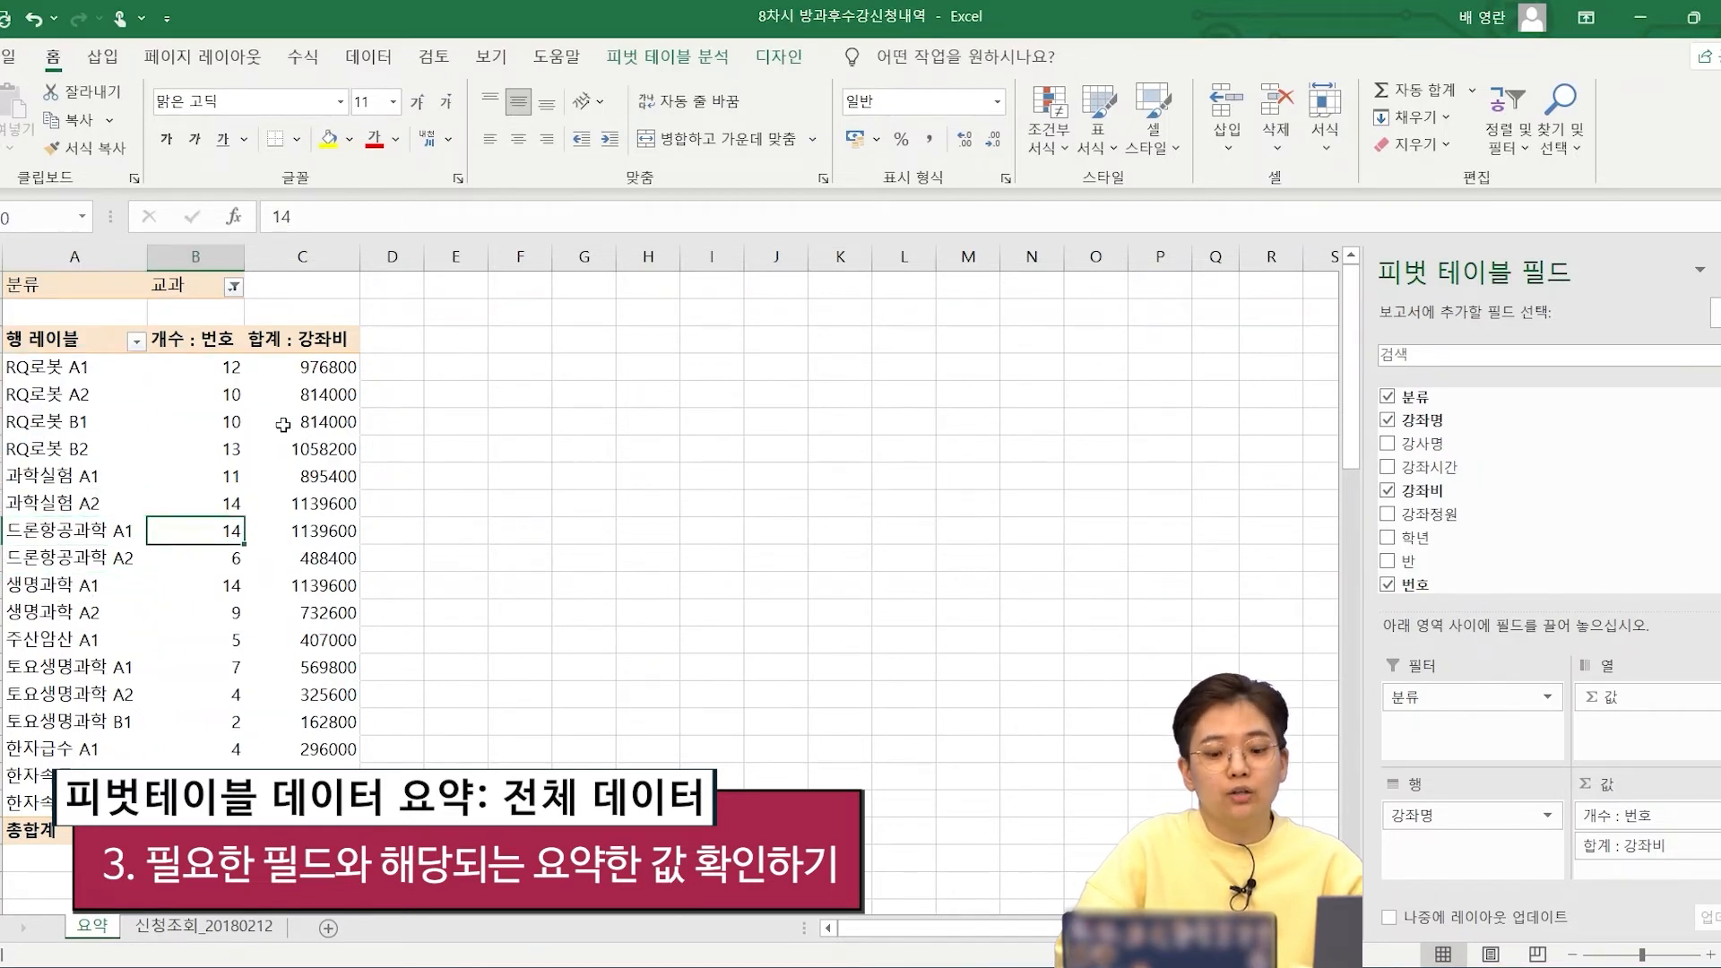
key(Right)
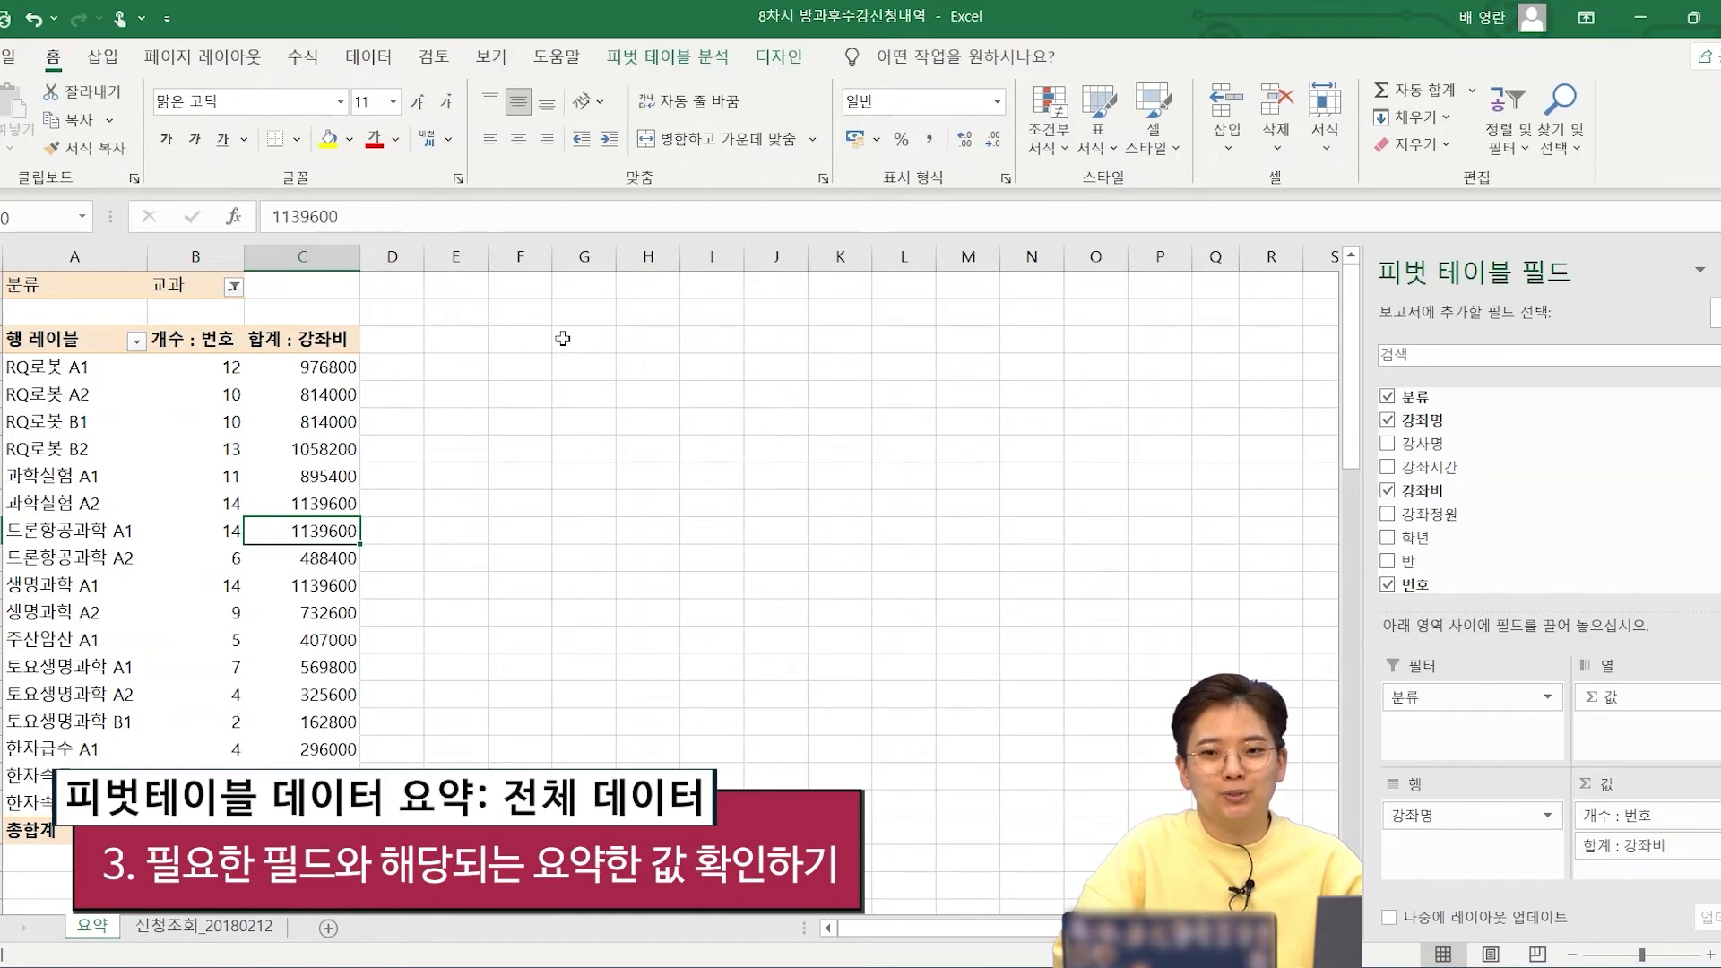
key(Down)
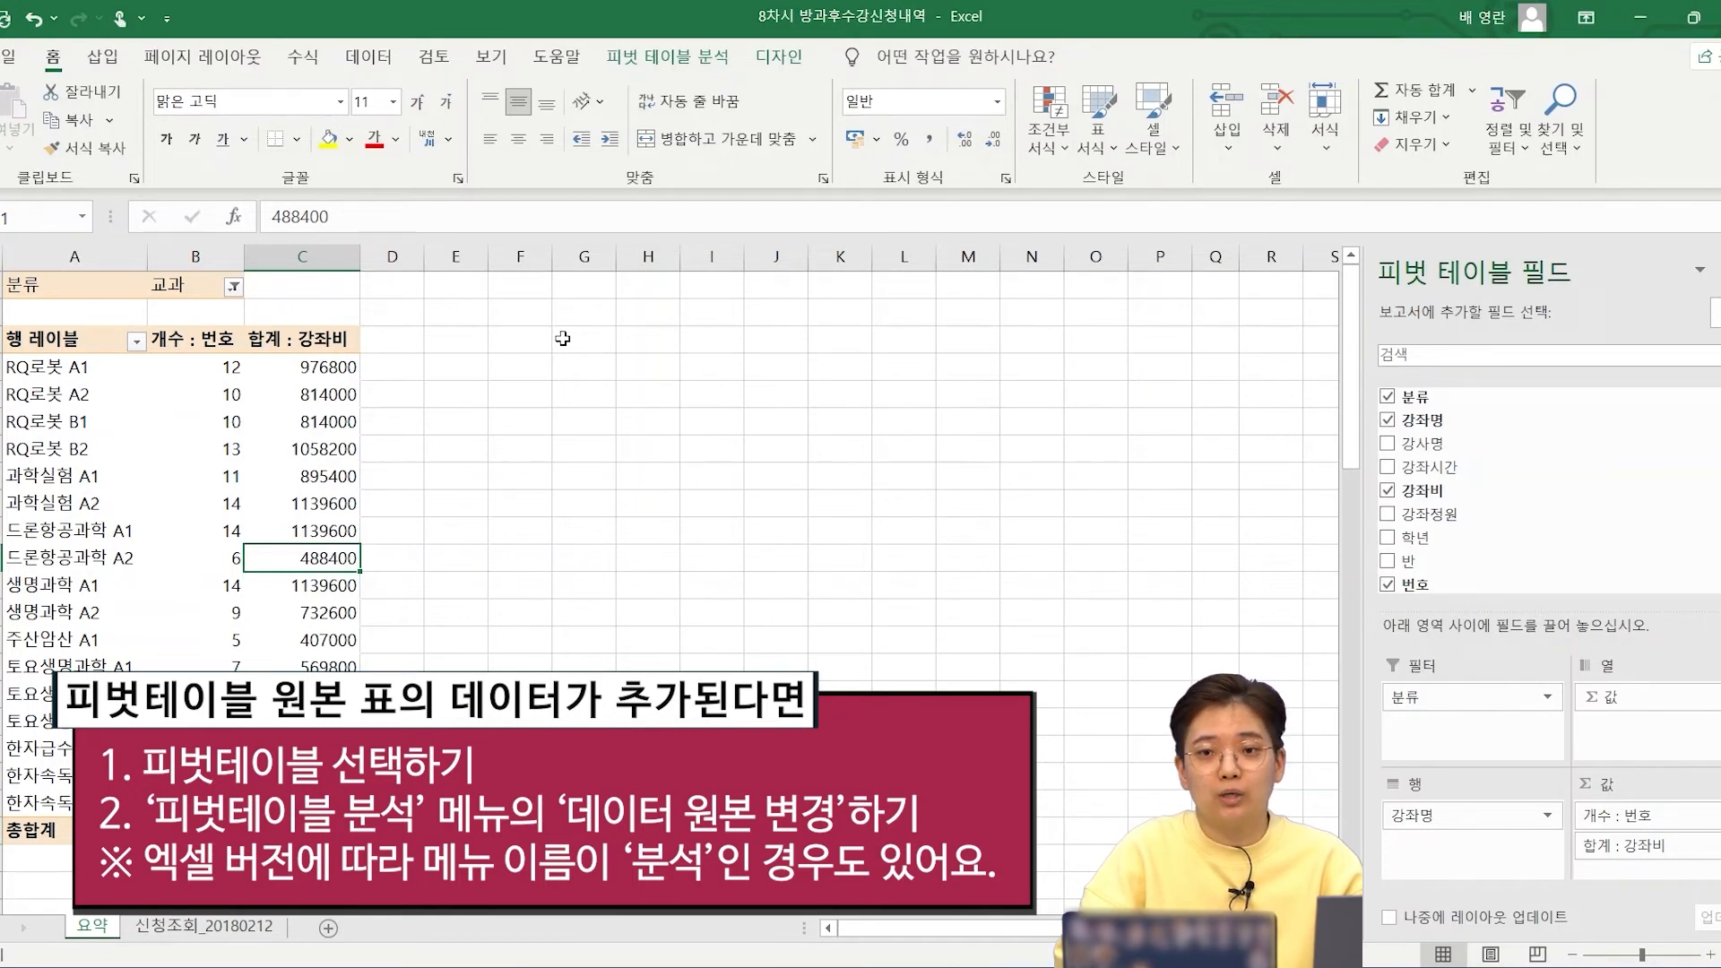
Step: Reselect the pivot table's data source as the range $A$1:$J$368 on the 신청조회_20180212 sheet
click(77, 349)
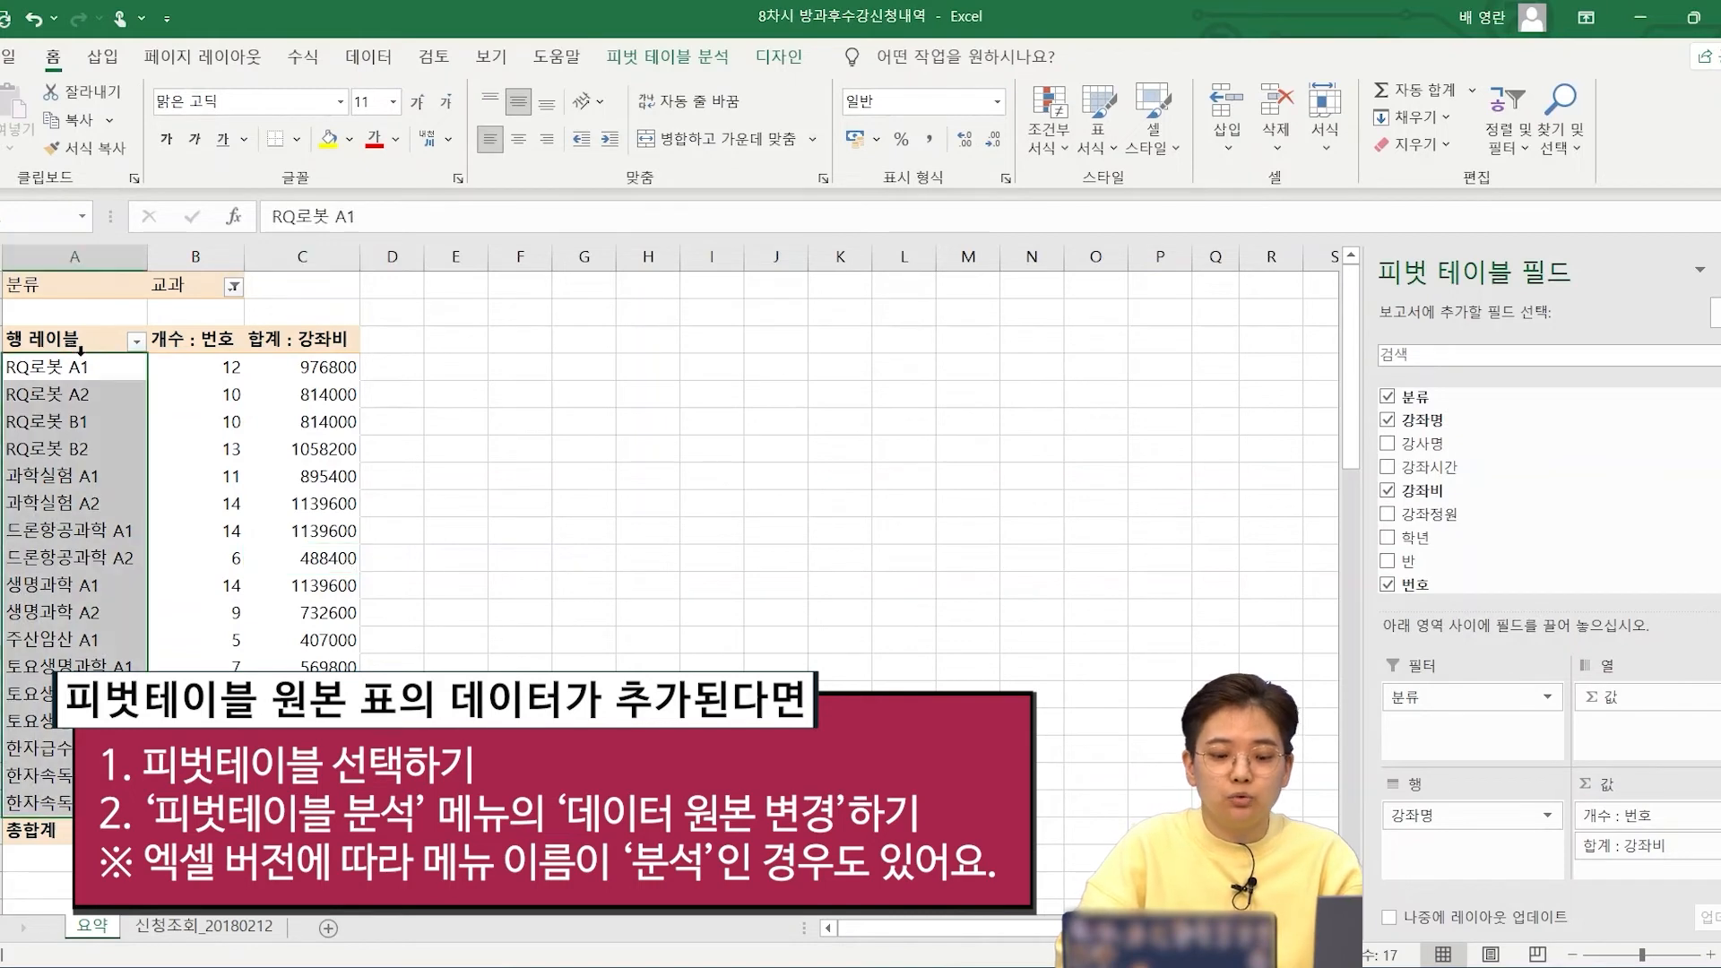
click(647, 59)
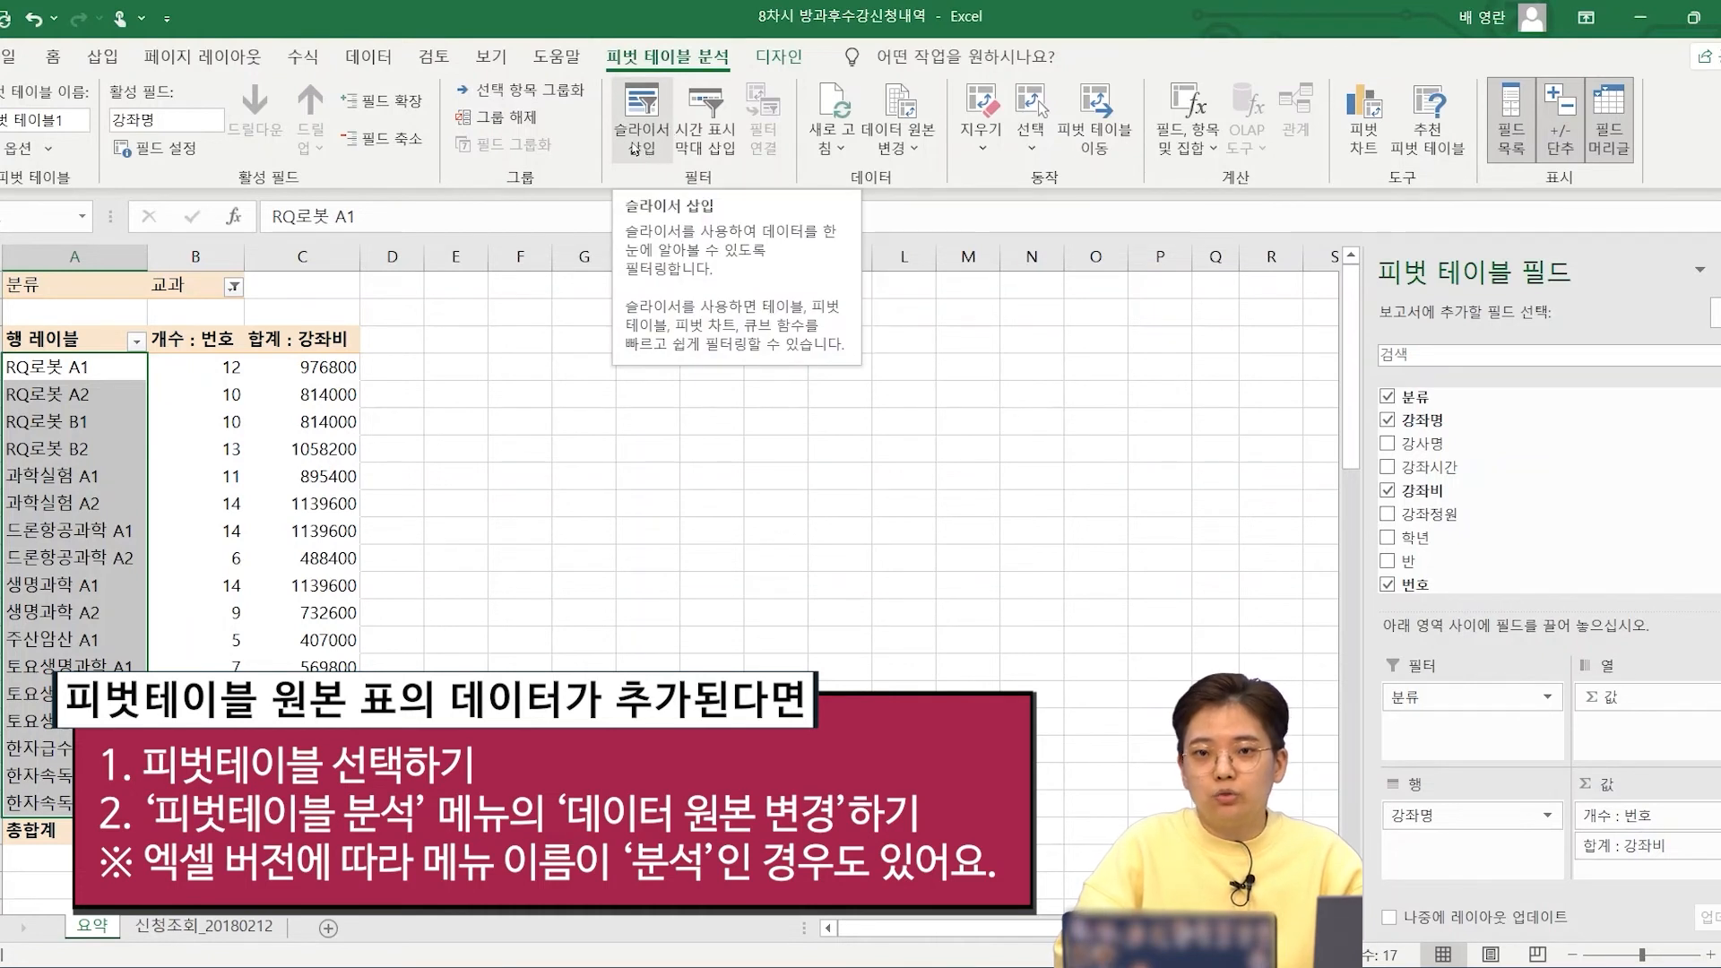
click(919, 144)
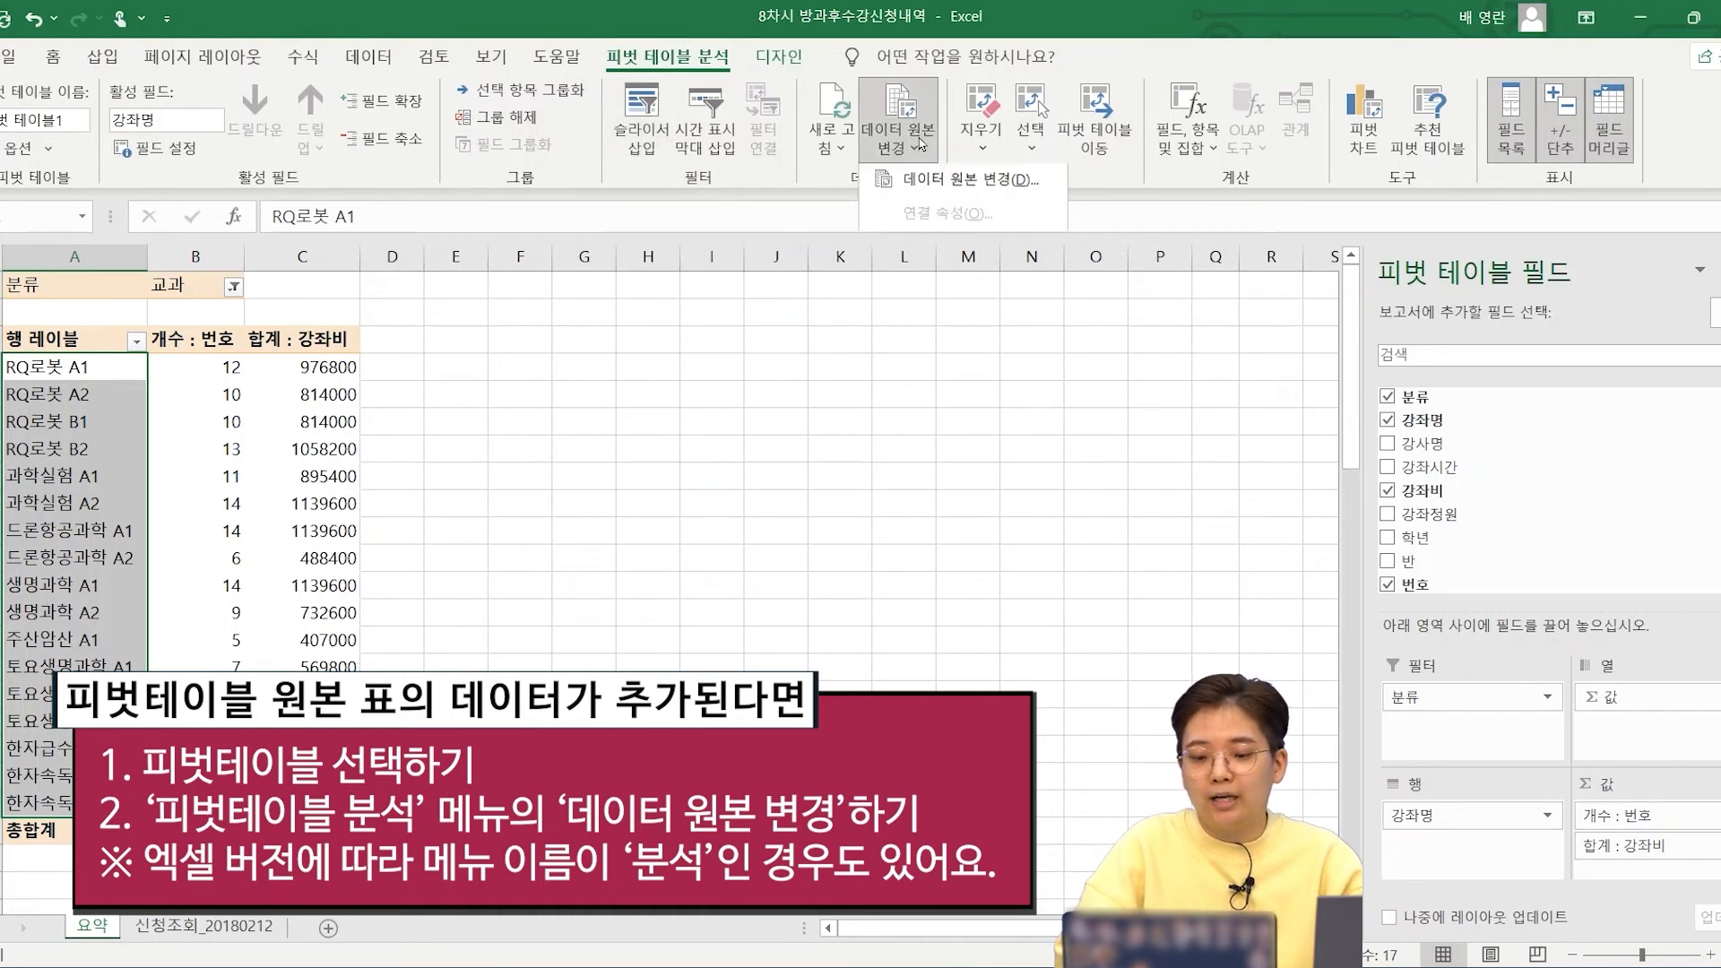
click(978, 179)
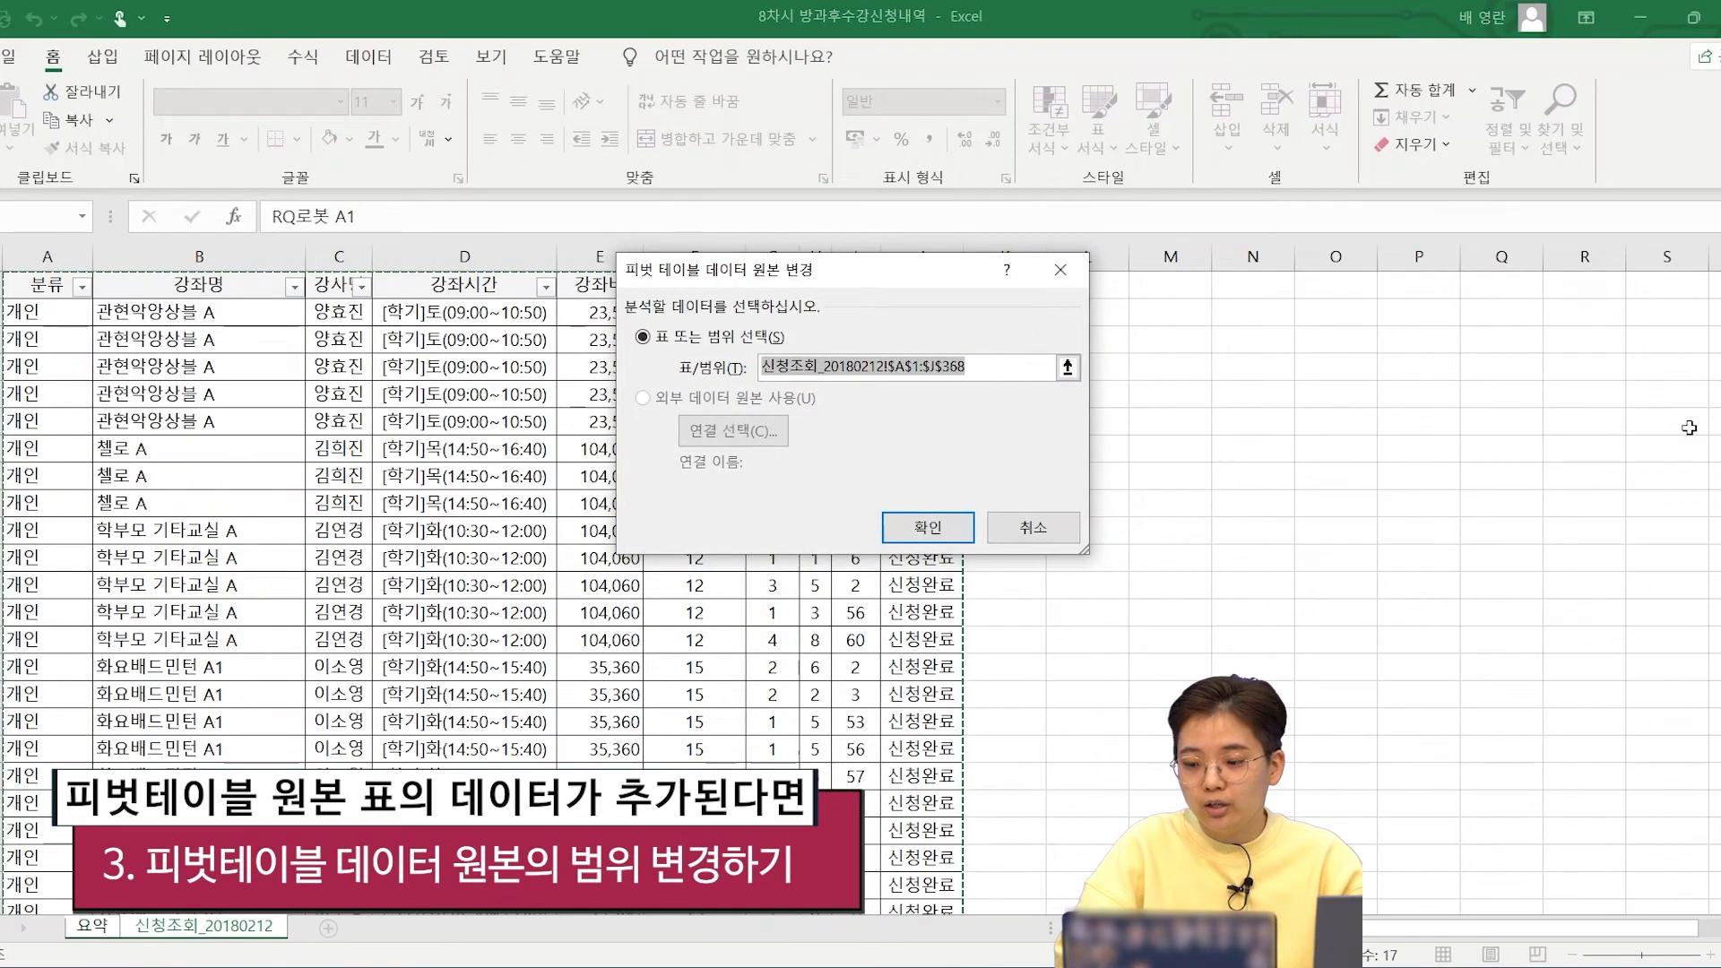
click(1066, 366)
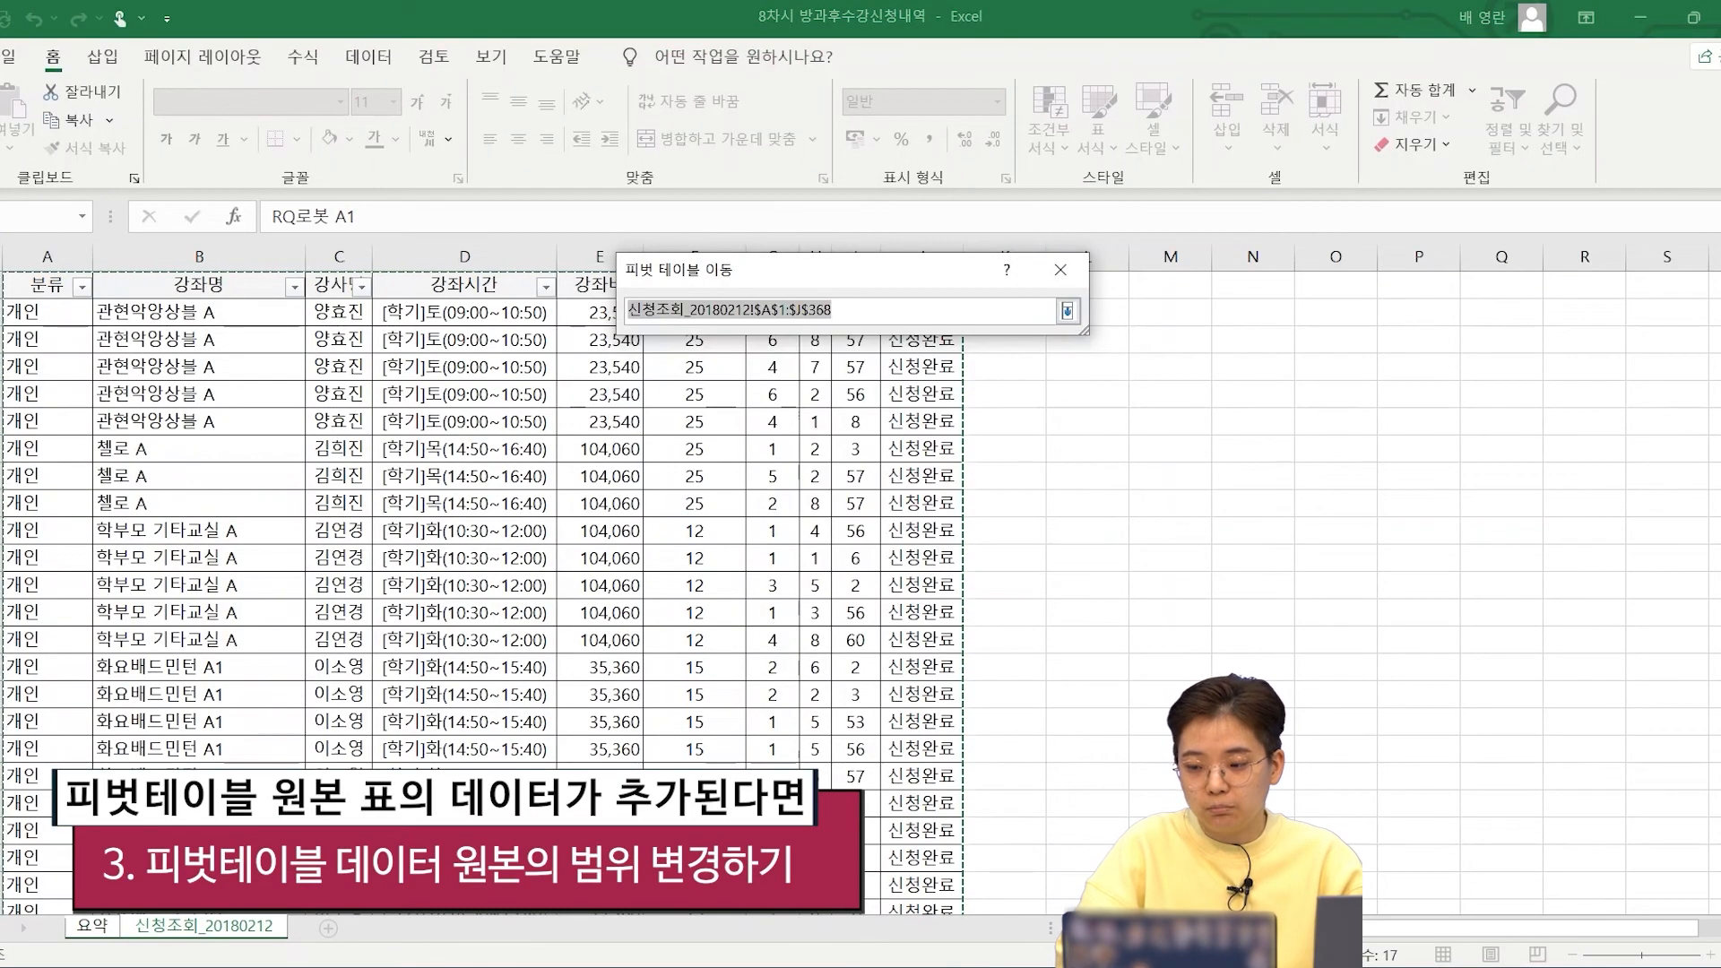
drag(1720, 296, 1720, 825)
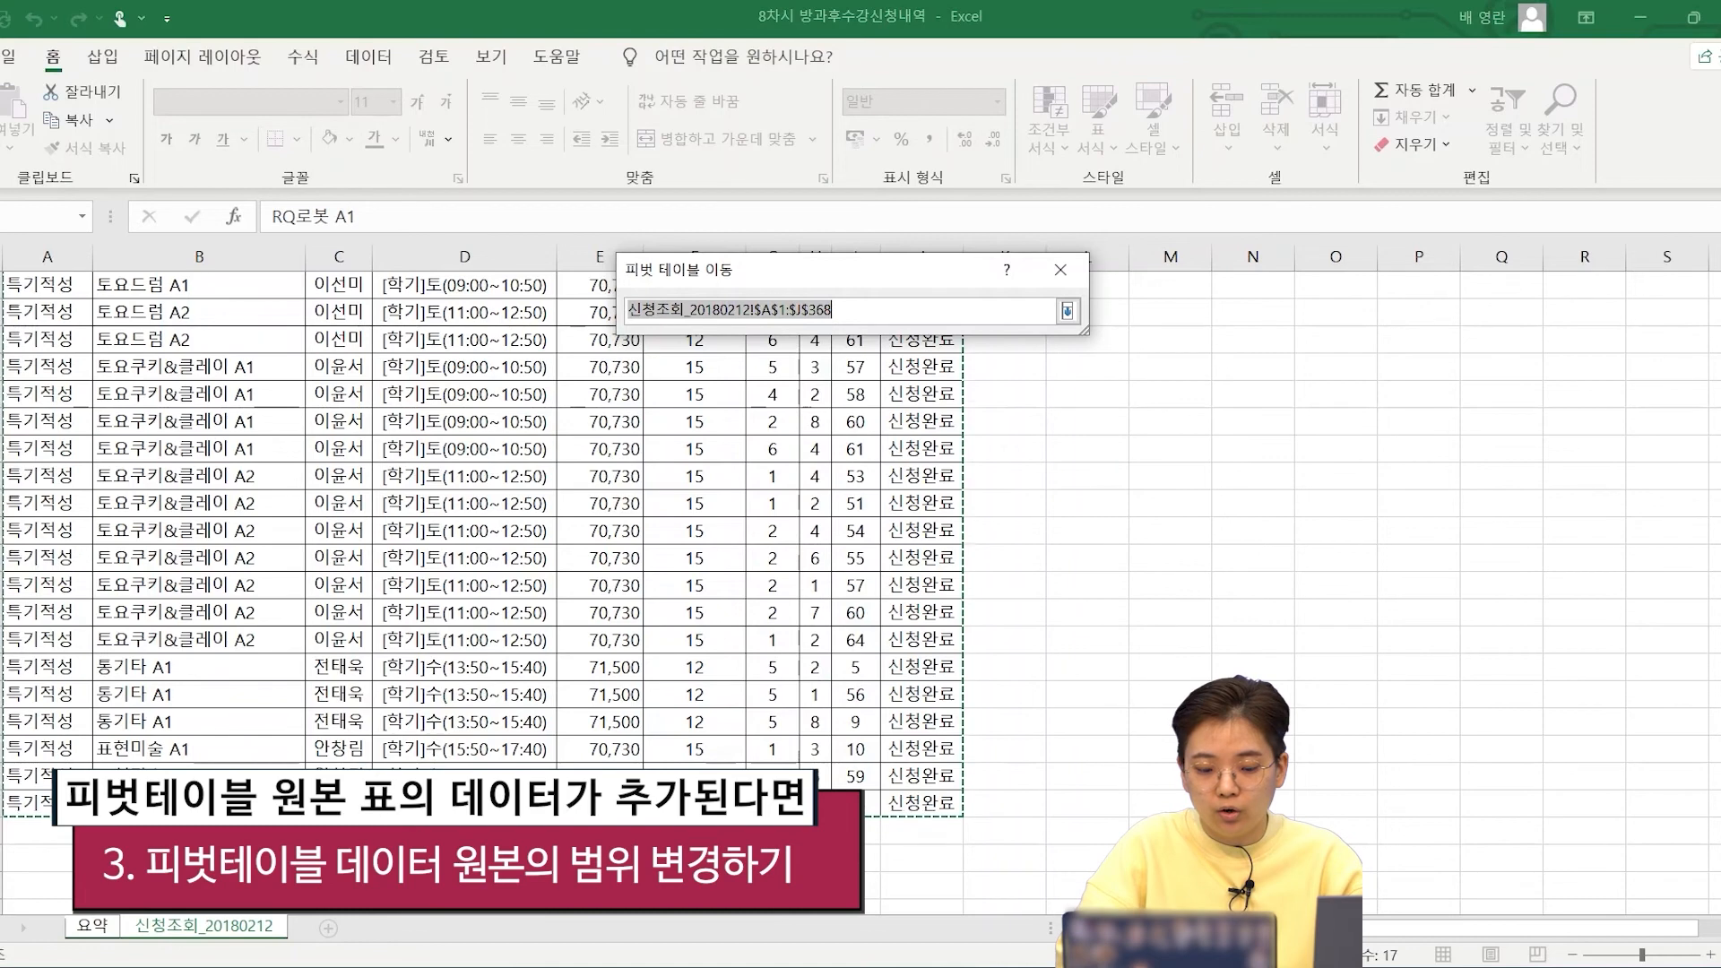
click(1066, 310)
key(Return)
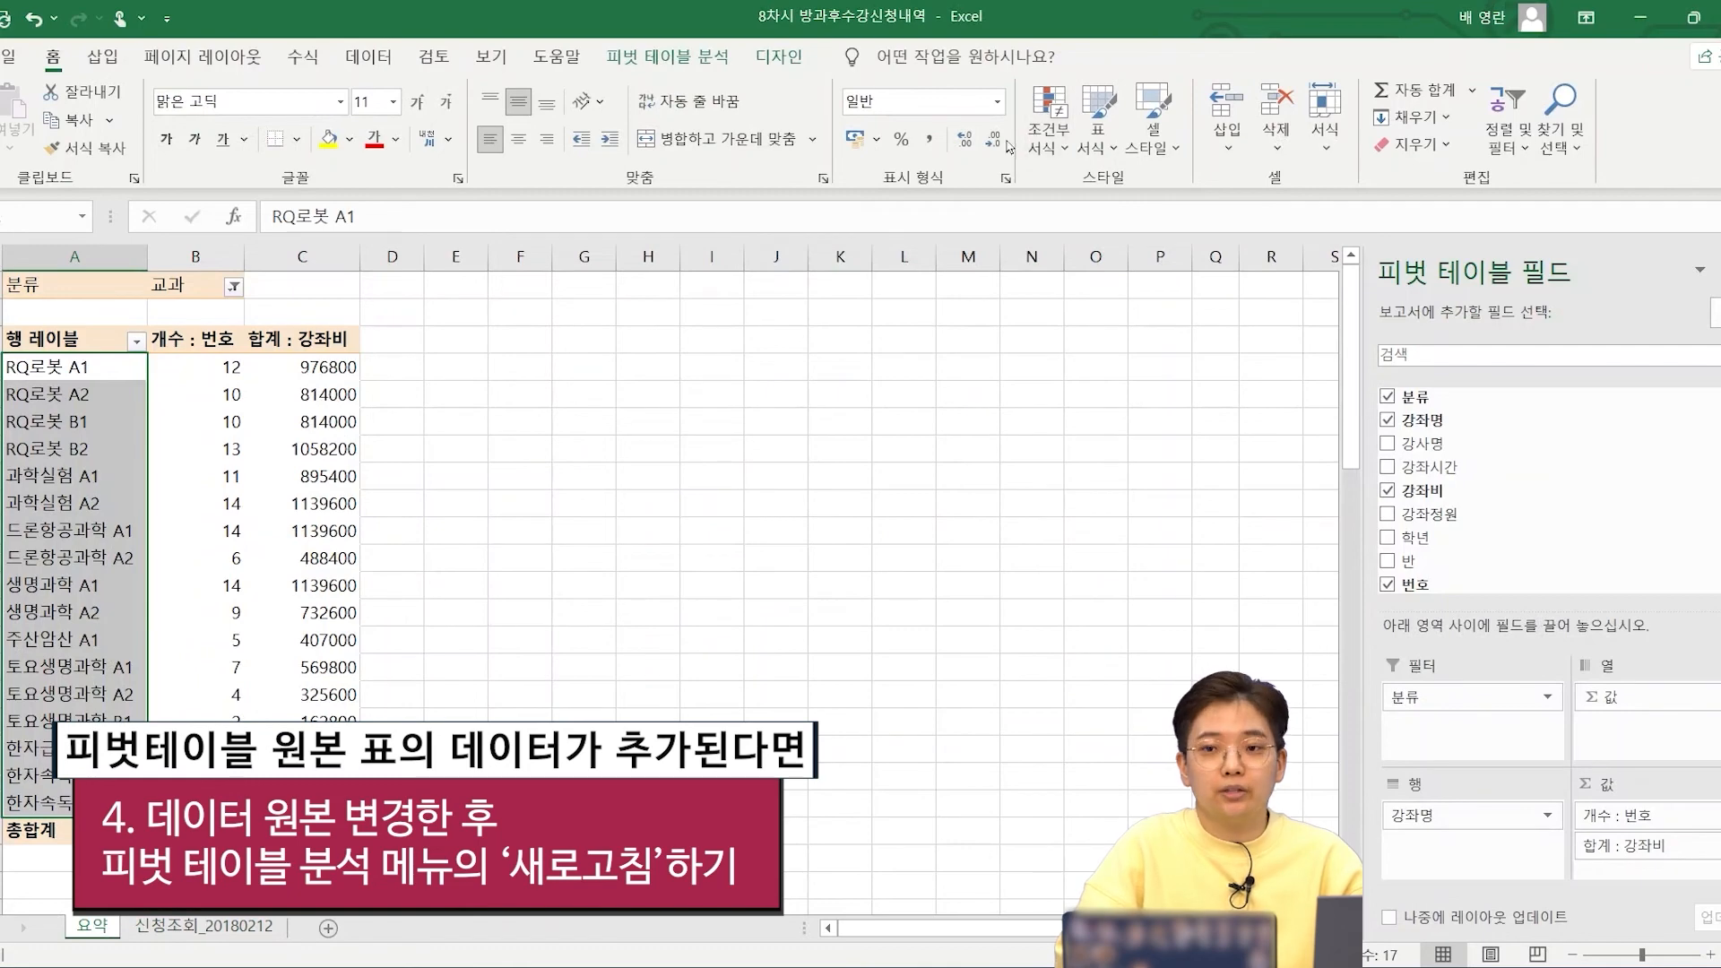
Step: Refresh all pivot table data from its source with 모두 새로 고침
click(638, 62)
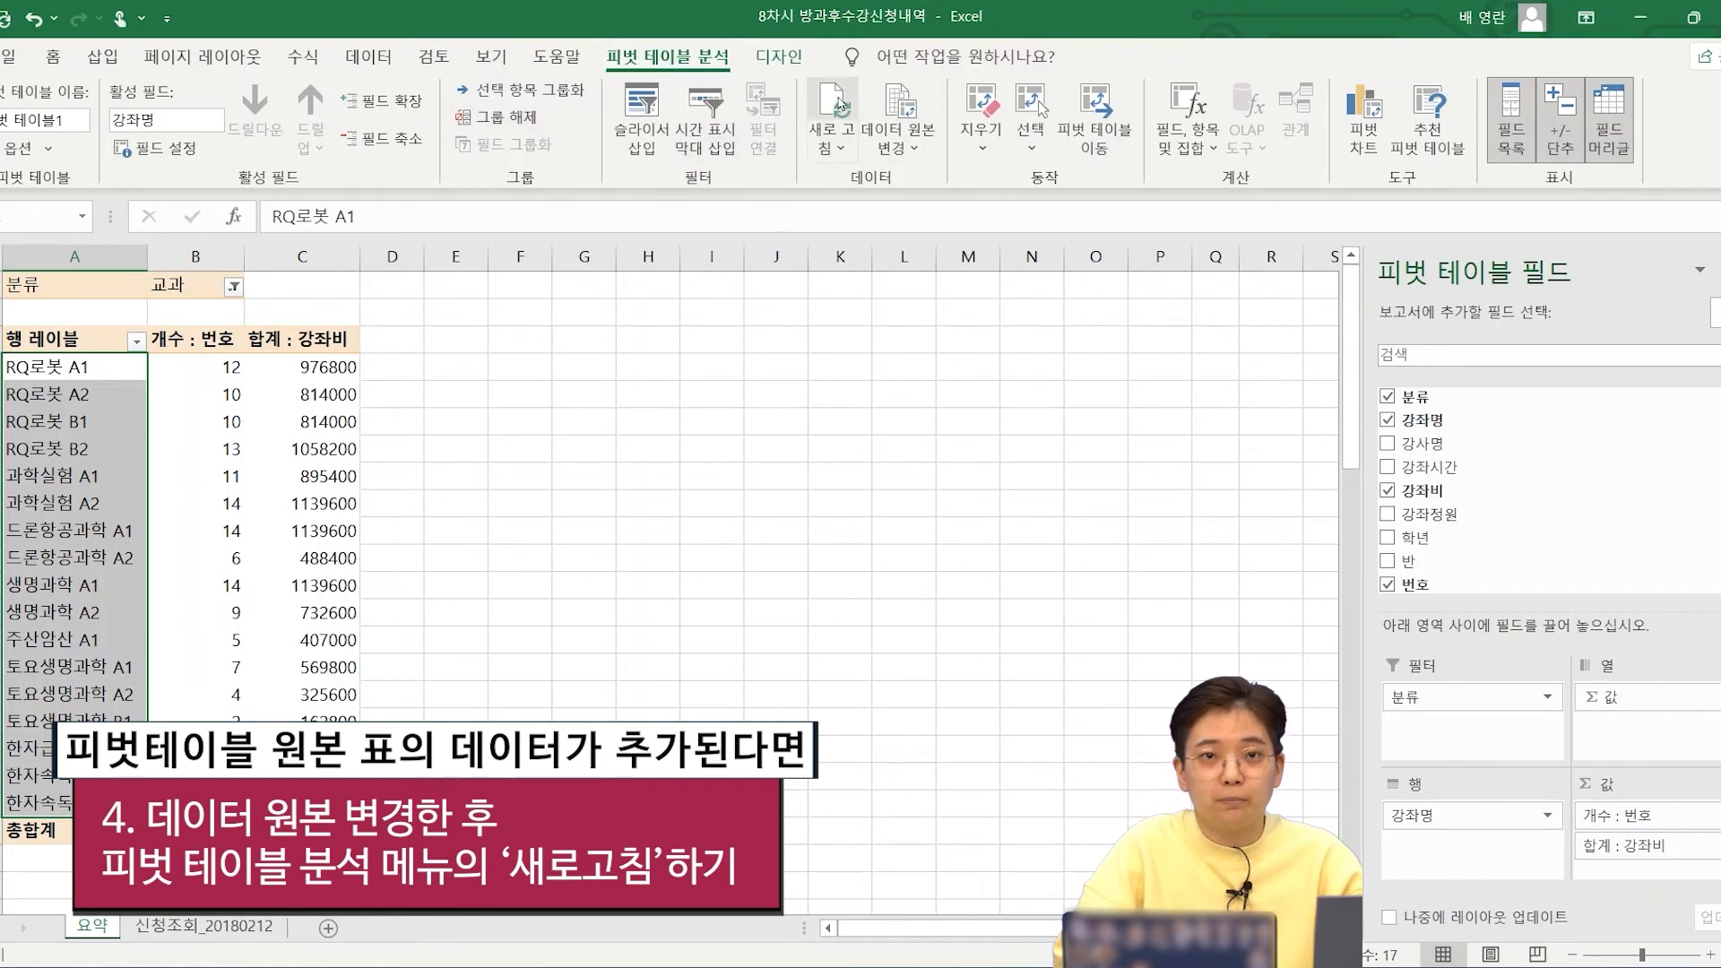
click(832, 146)
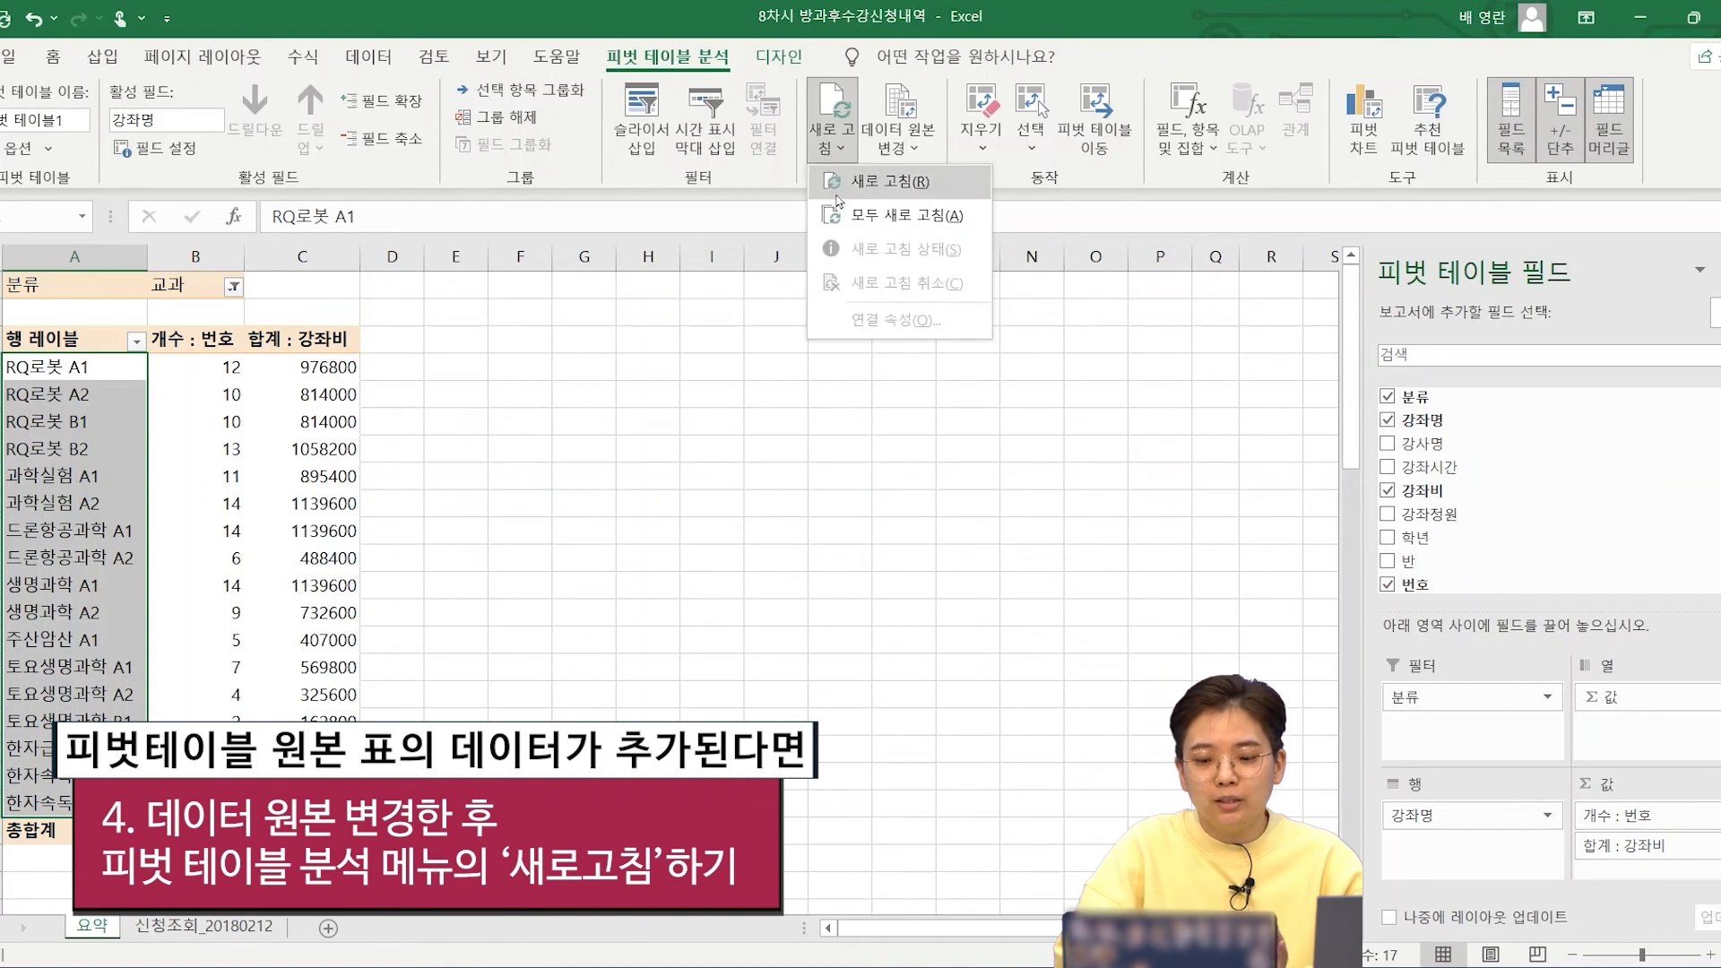
click(899, 229)
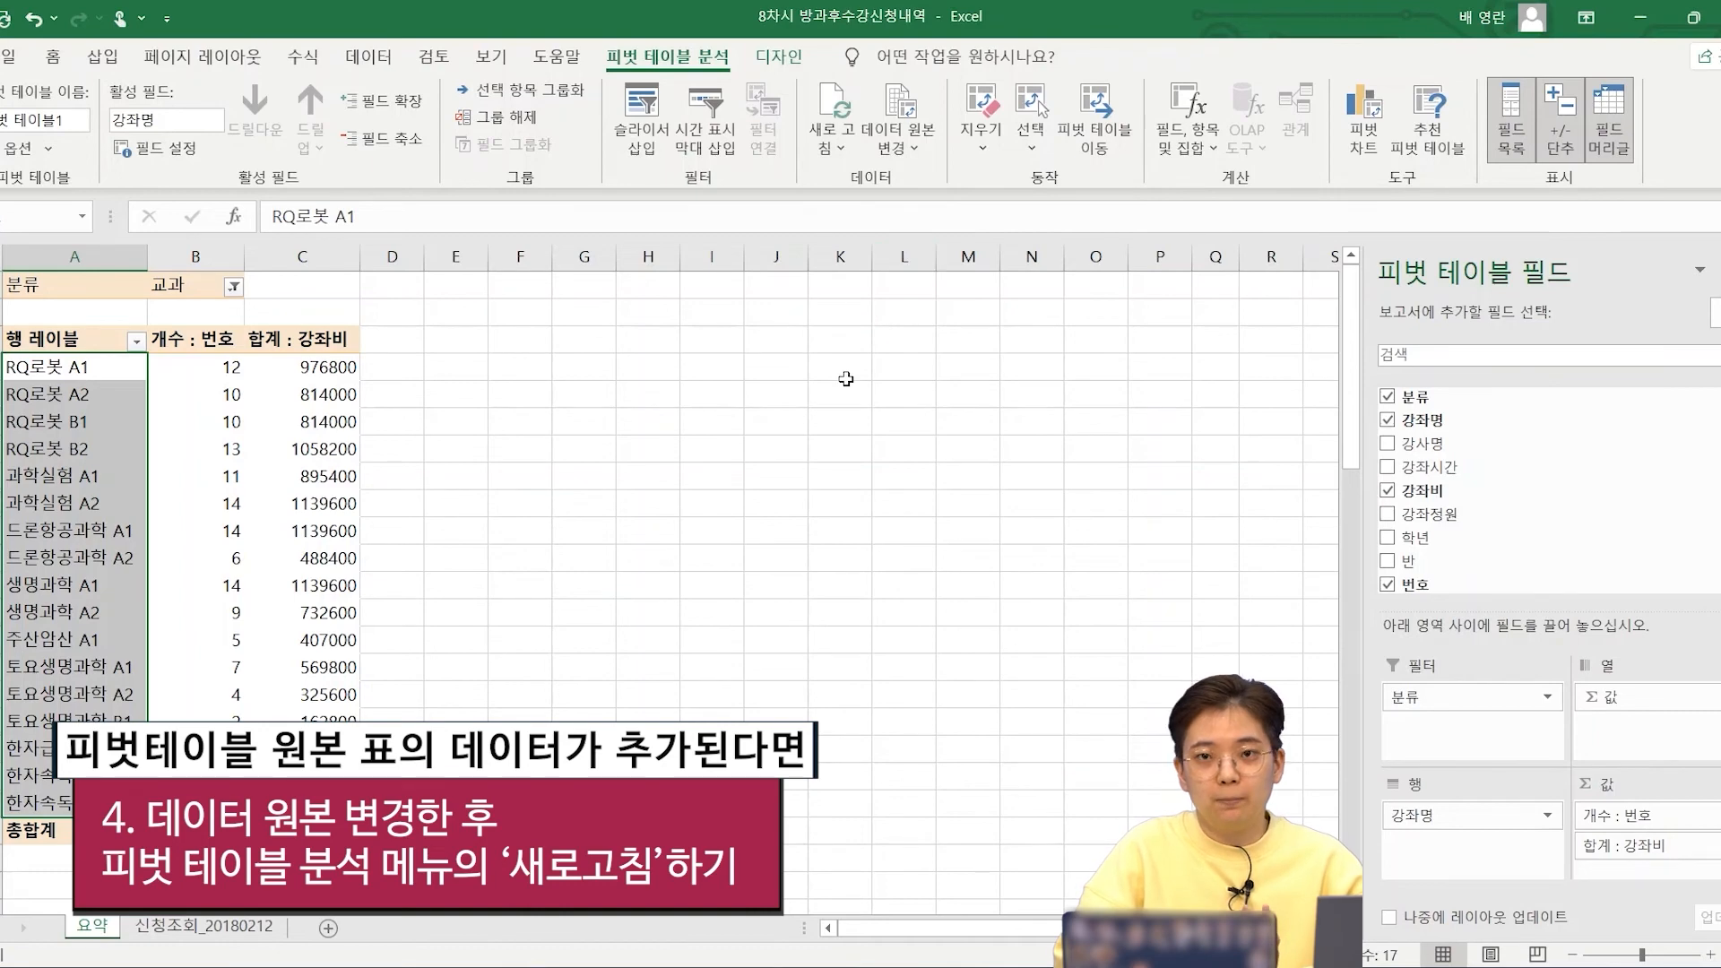